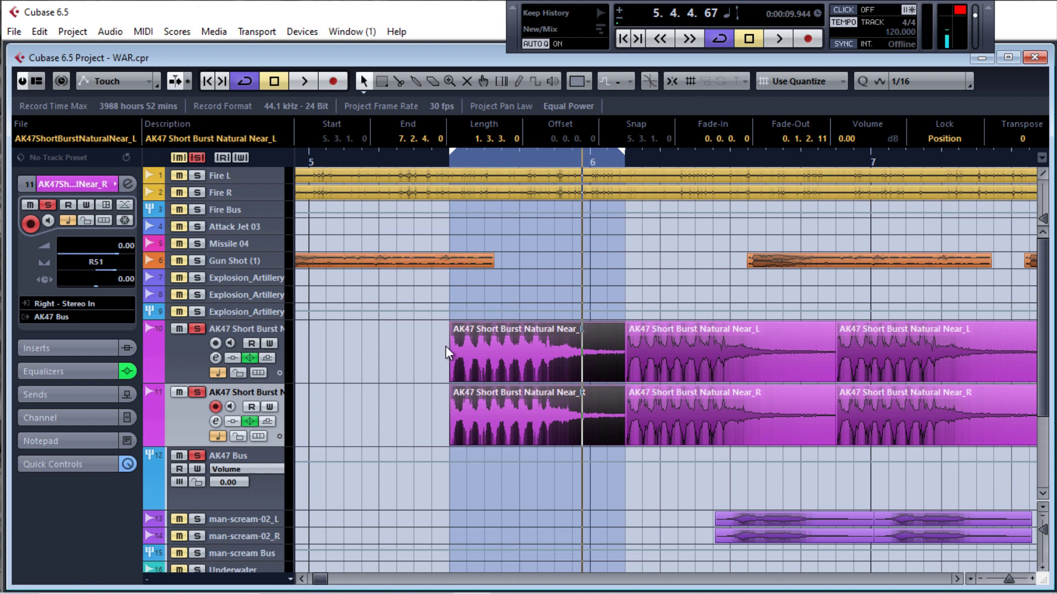
Step: Compare the pan settings of the left and right AK47 Short Burst tracks
click(196, 349)
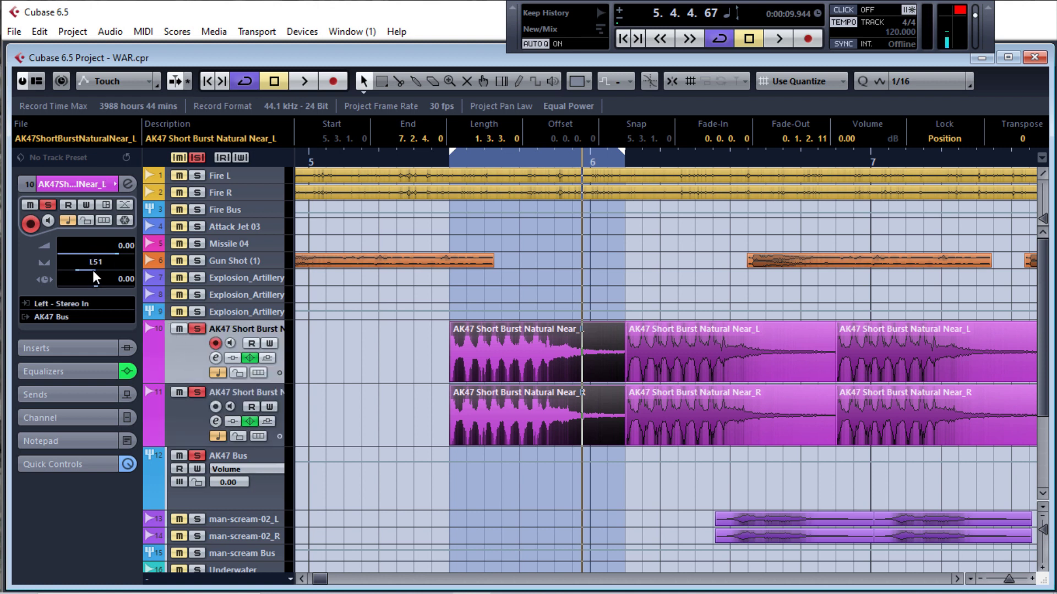
click(177, 419)
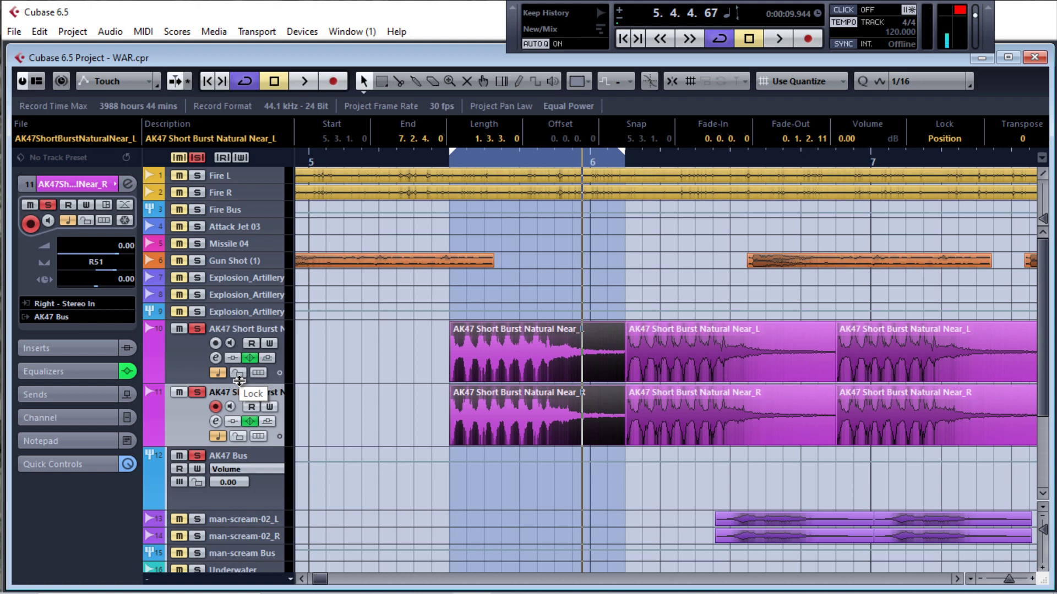
click(183, 361)
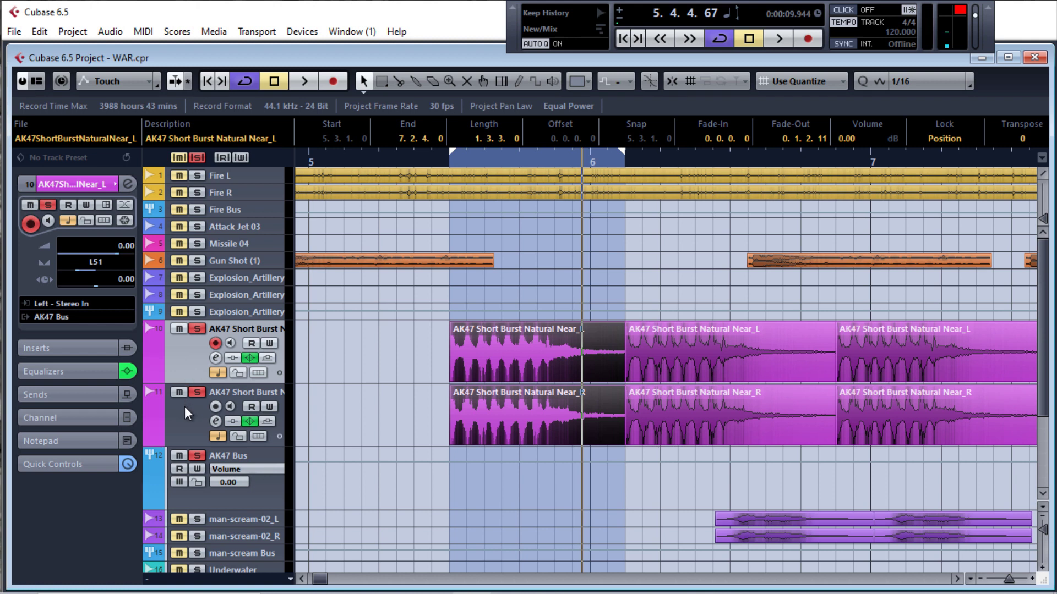
click(184, 361)
click(190, 418)
click(183, 364)
click(186, 421)
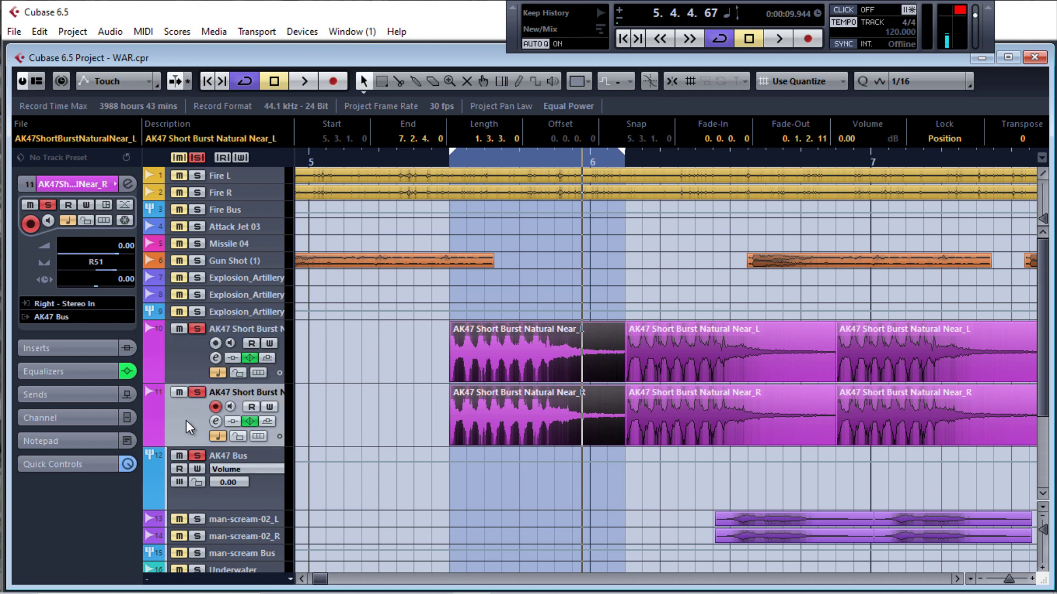
click(180, 361)
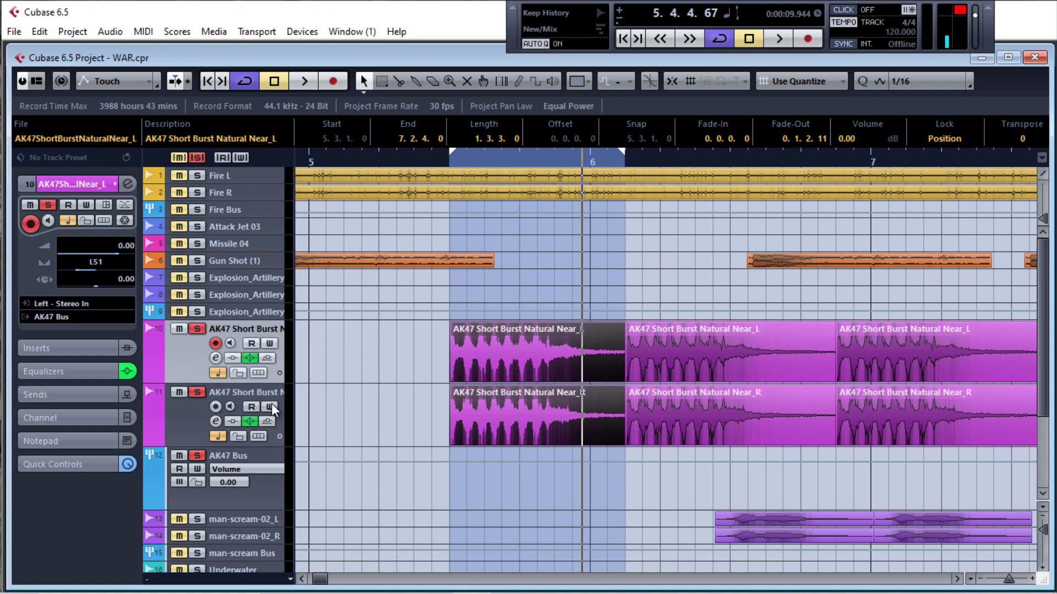
Step: Enable the TDR Kotelnikov compressor on the AK47 Bus and set its stereo sensitivity difference to 100 % during playback
click(267, 460)
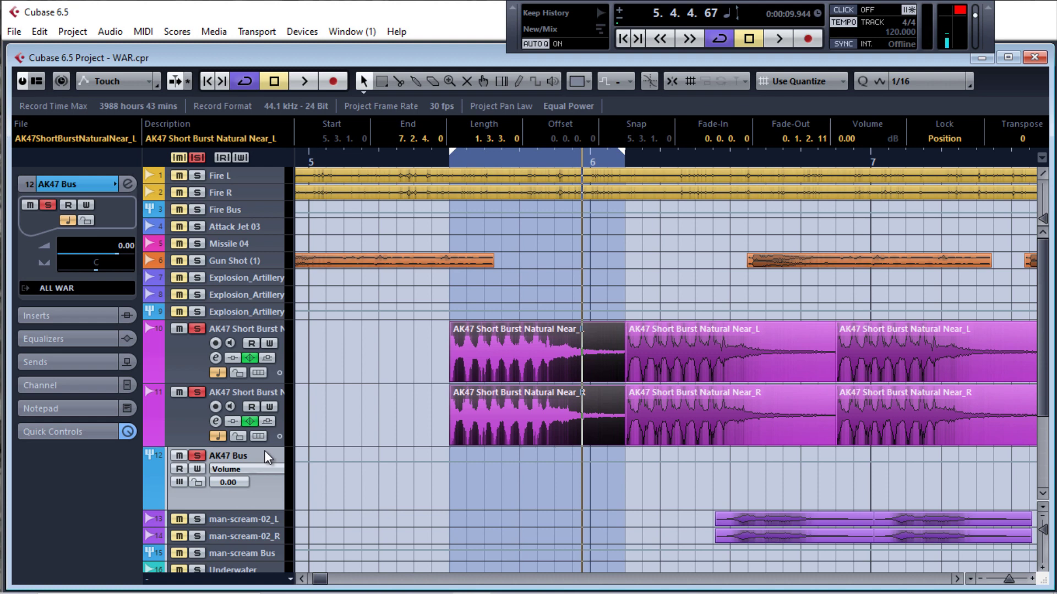
key(e)
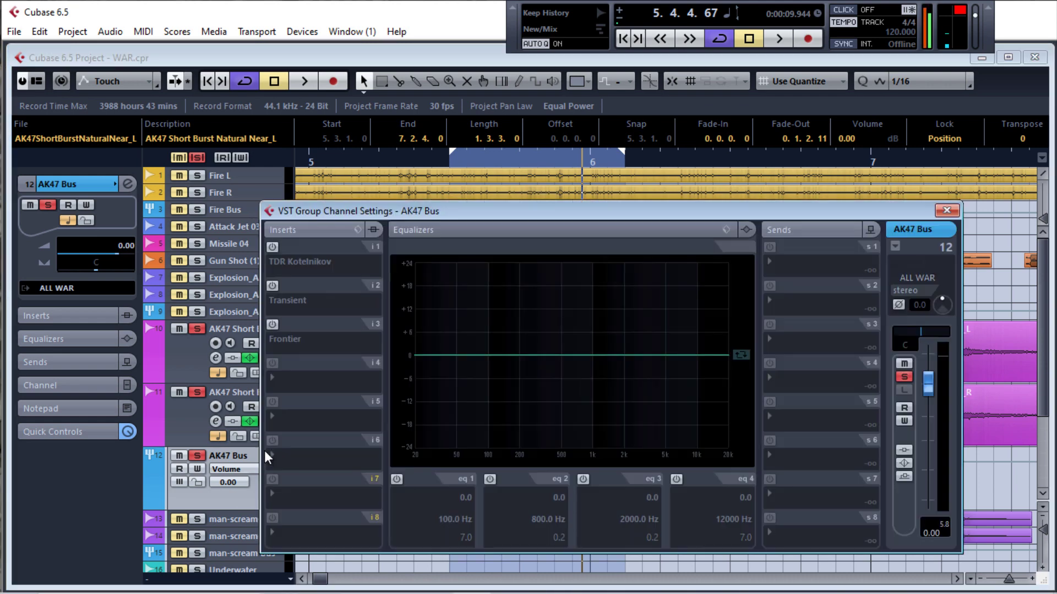
click(271, 248)
click(299, 247)
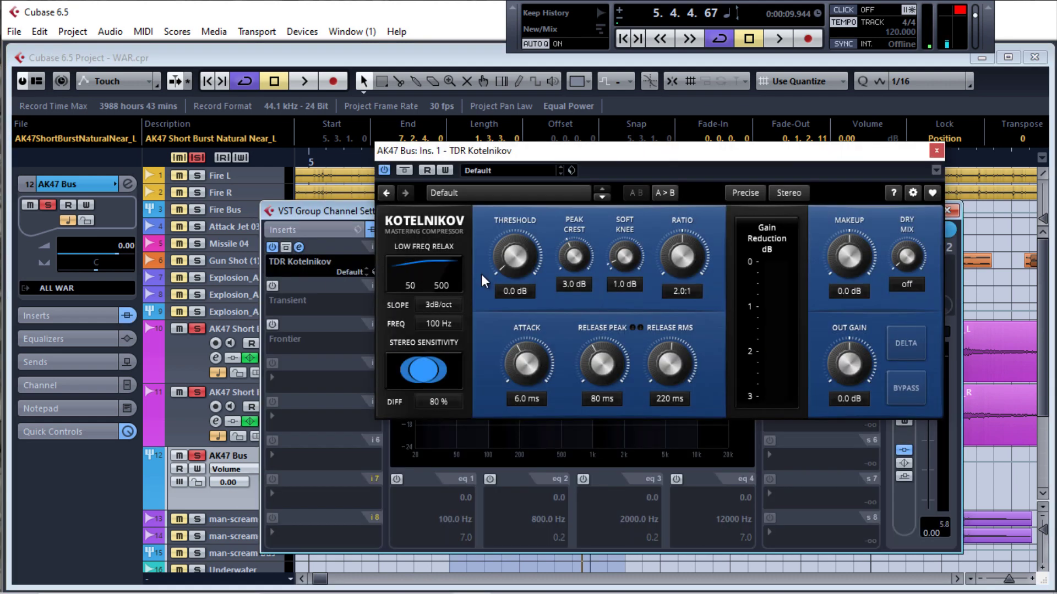
key(space)
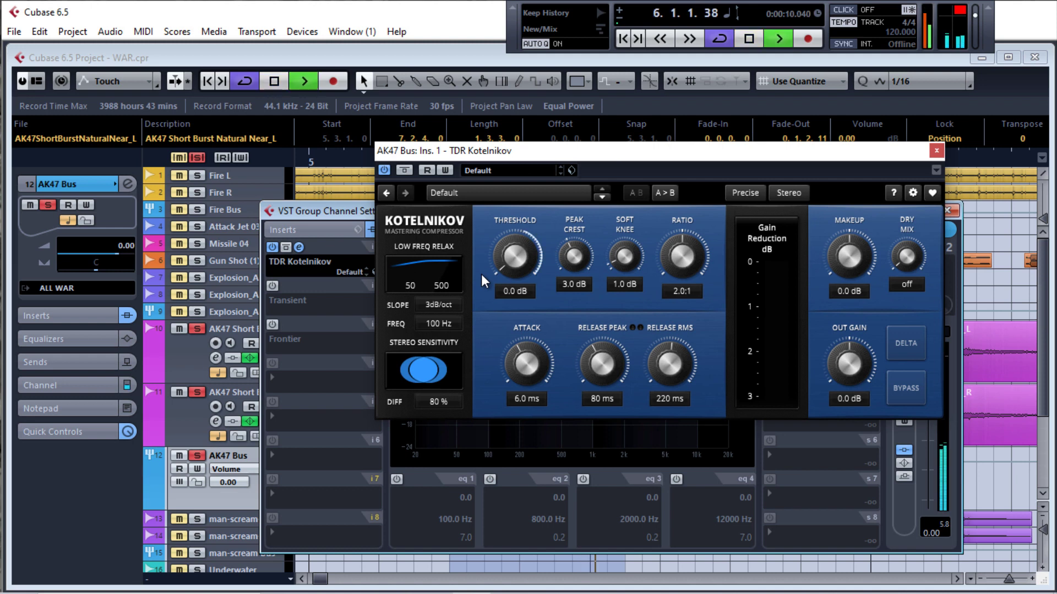
drag(425, 366, 420, 215)
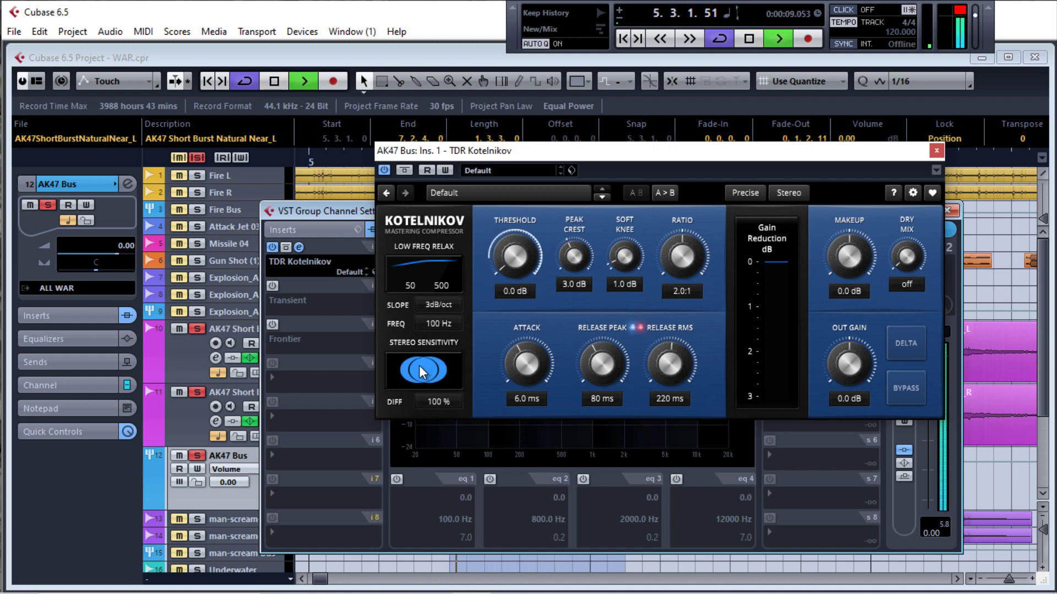
Step: Set the Kotelnikov compressor's attack to 10 ms and its ratio to 2.2:1
key(space)
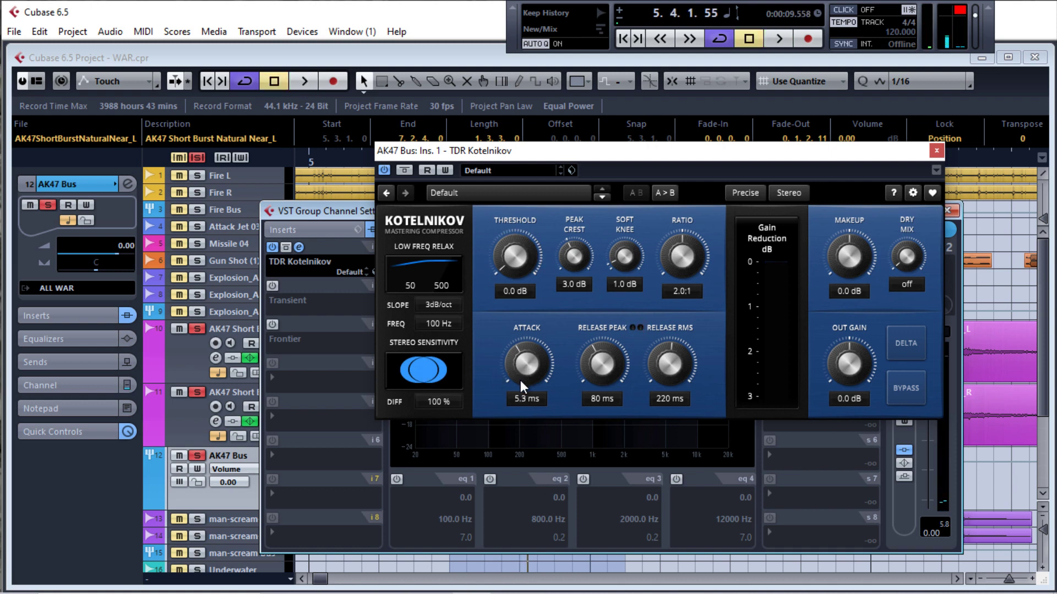
mouse_move(530, 362)
mouse_down()
mouse_move(527, 347)
mouse_move(510, 356)
mouse_up()
scroll(511, 355, down, 5)
Step: Lower the compressor's threshold to -21.0 dB while listening to the looped burst, and close the plug-in
key(space)
scroll(515, 263, up, 10)
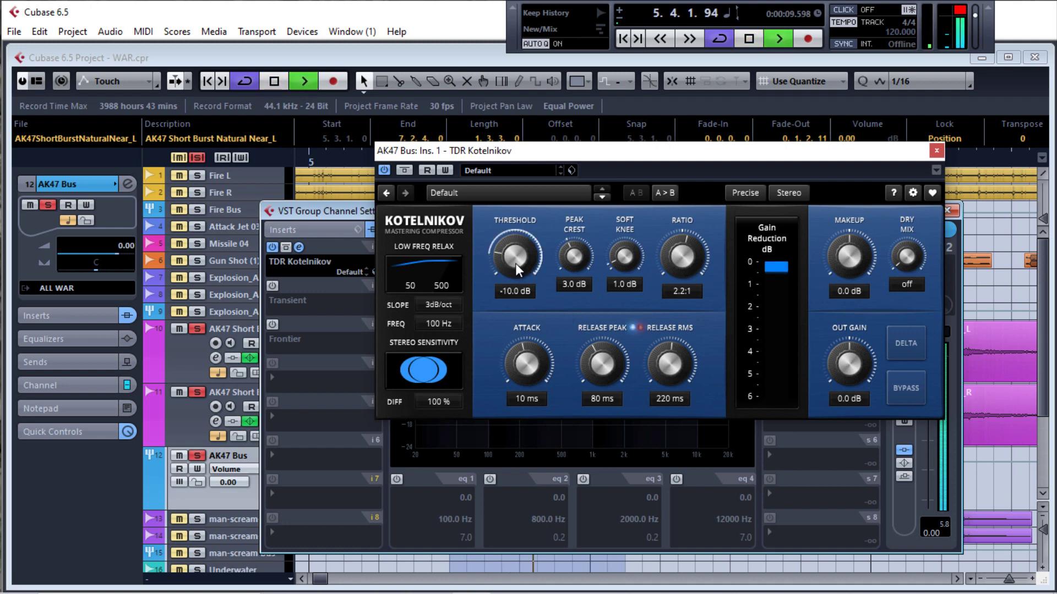
scroll(515, 263, down, 9)
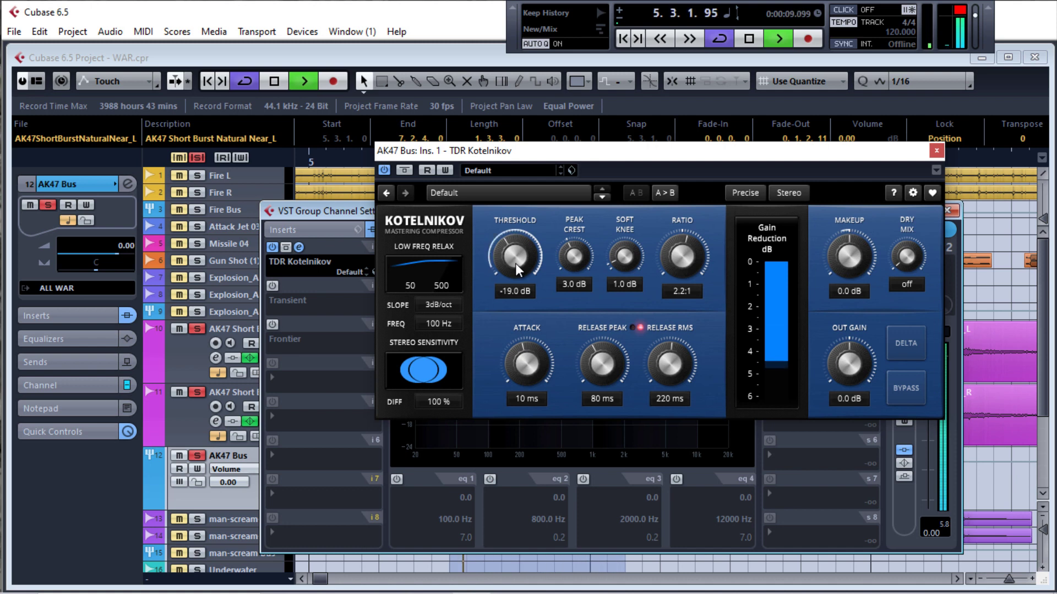
scroll(515, 263, down, 1)
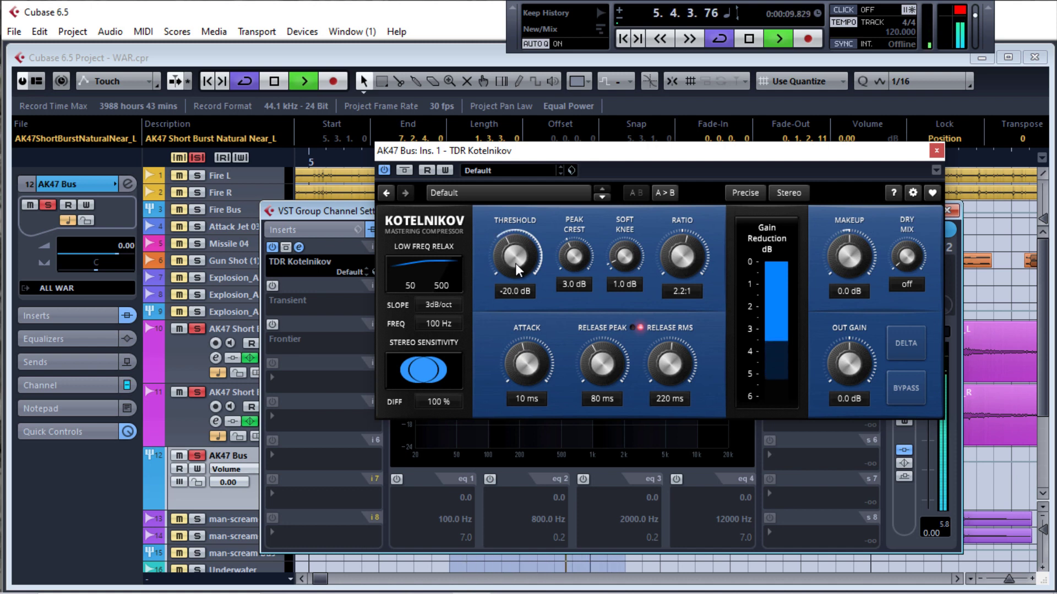
scroll(516, 263, down, 1)
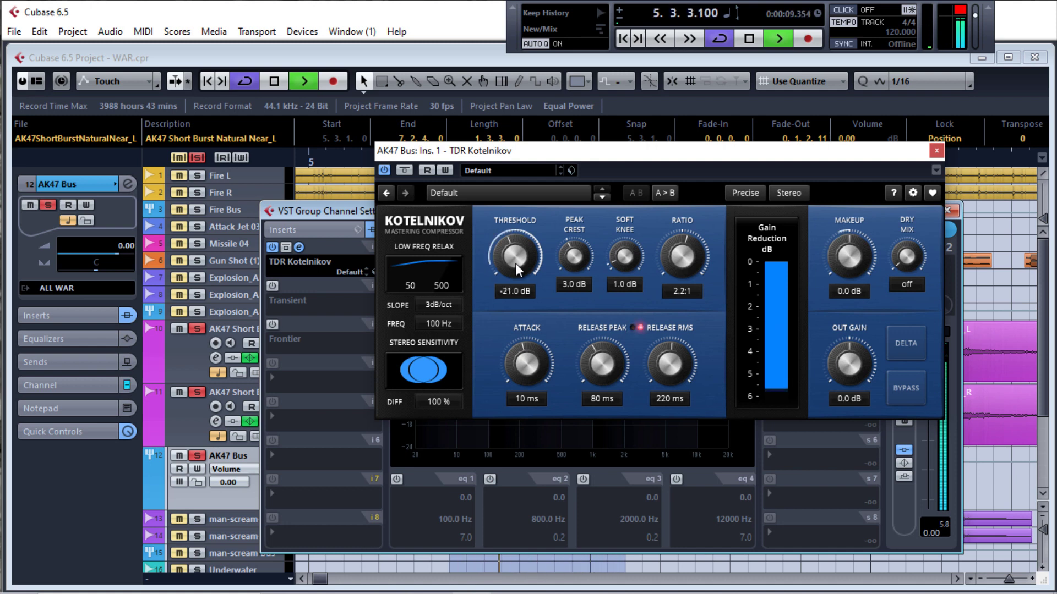
scroll(515, 263, down, 1)
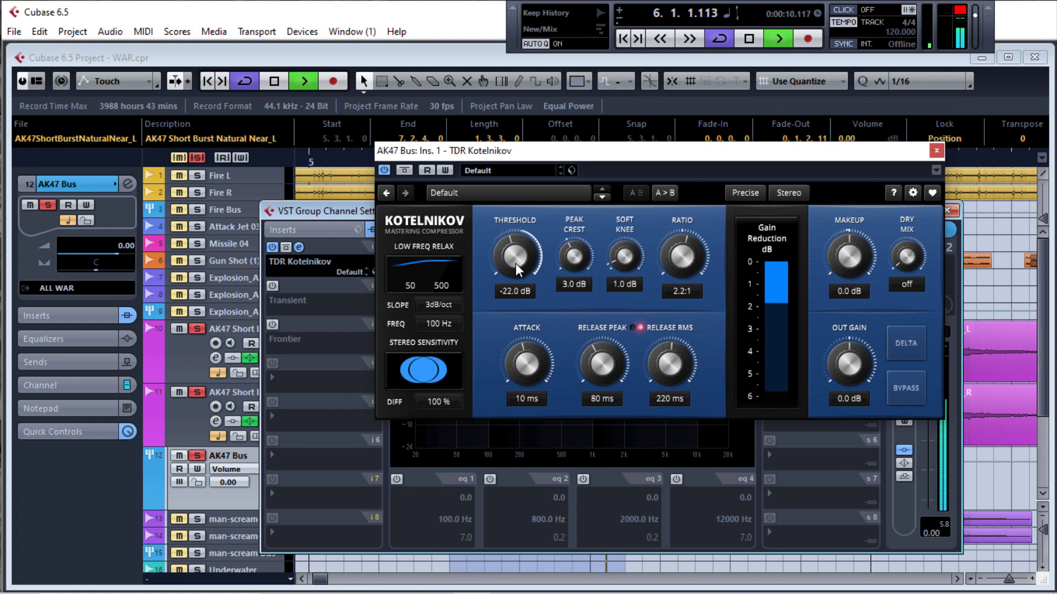
scroll(515, 263, up, 1)
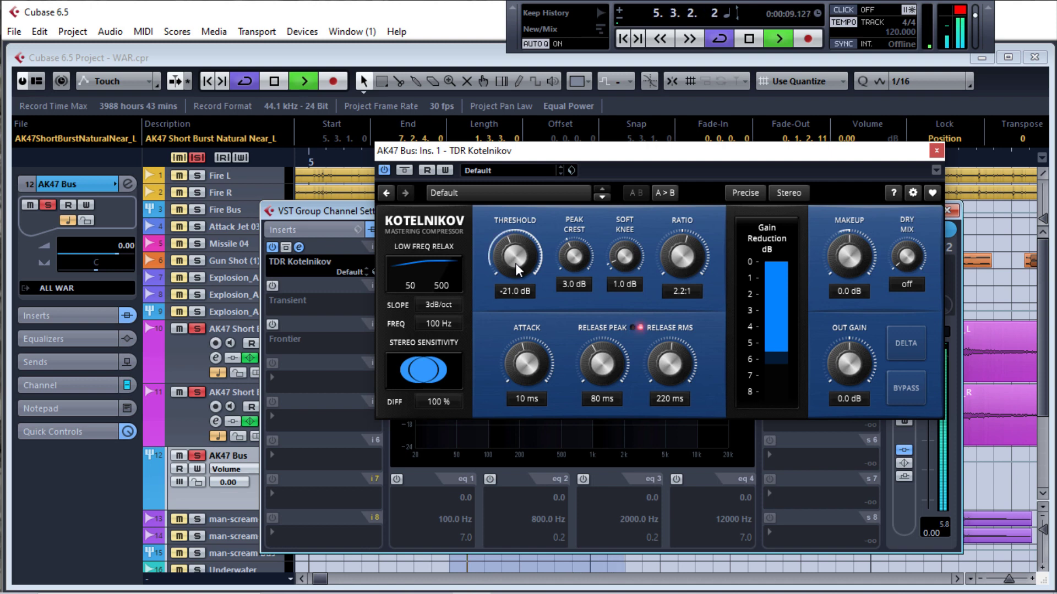
key(space)
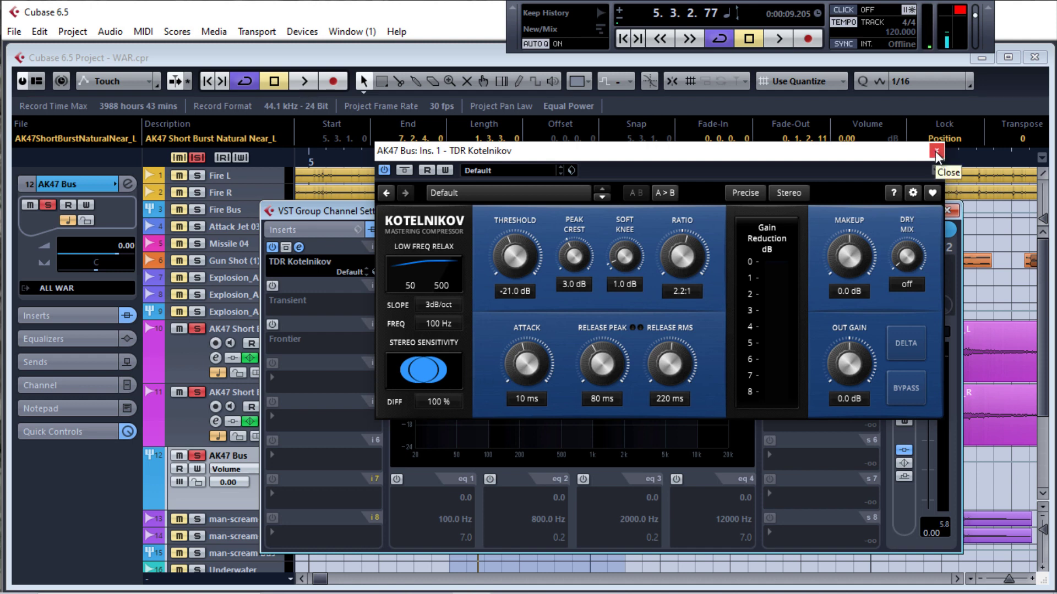
click(936, 150)
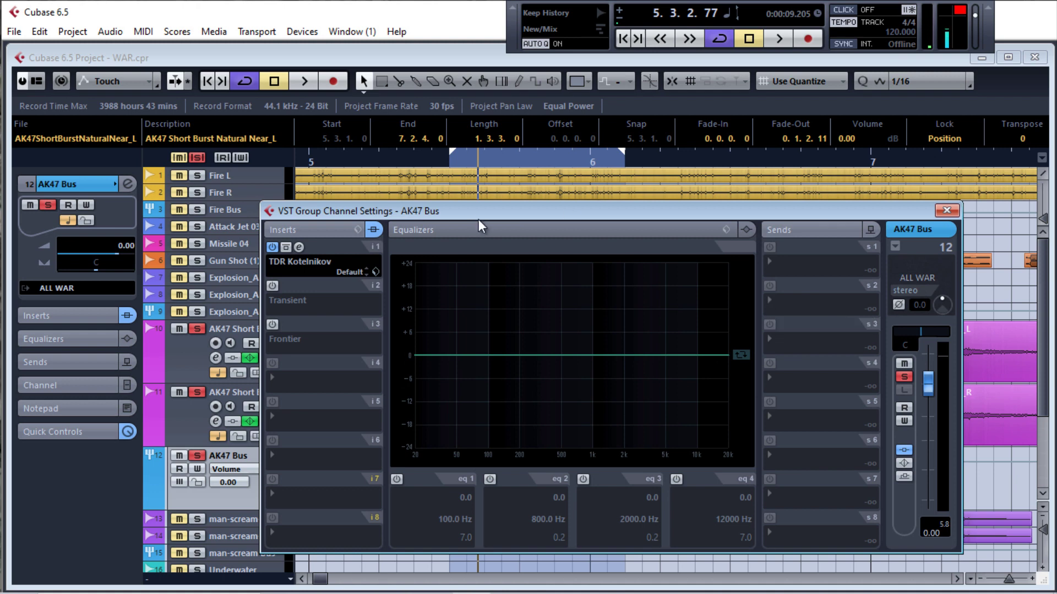
Step: Enable the Transient insert on the AK47 Bus and set its attack to about -31 and sustain to about -29 during playback
click(272, 285)
click(299, 287)
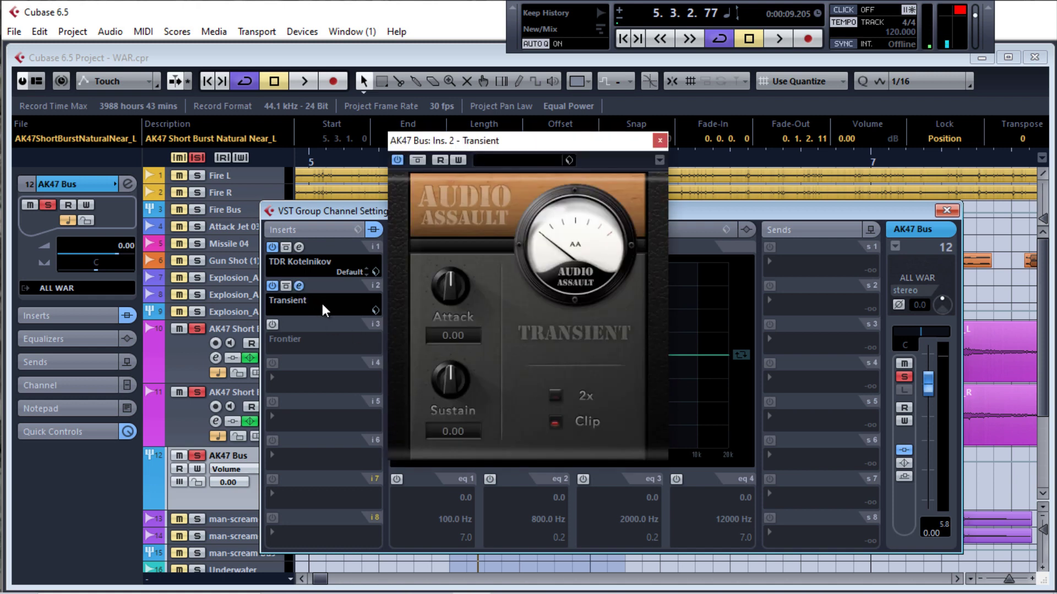
key(space)
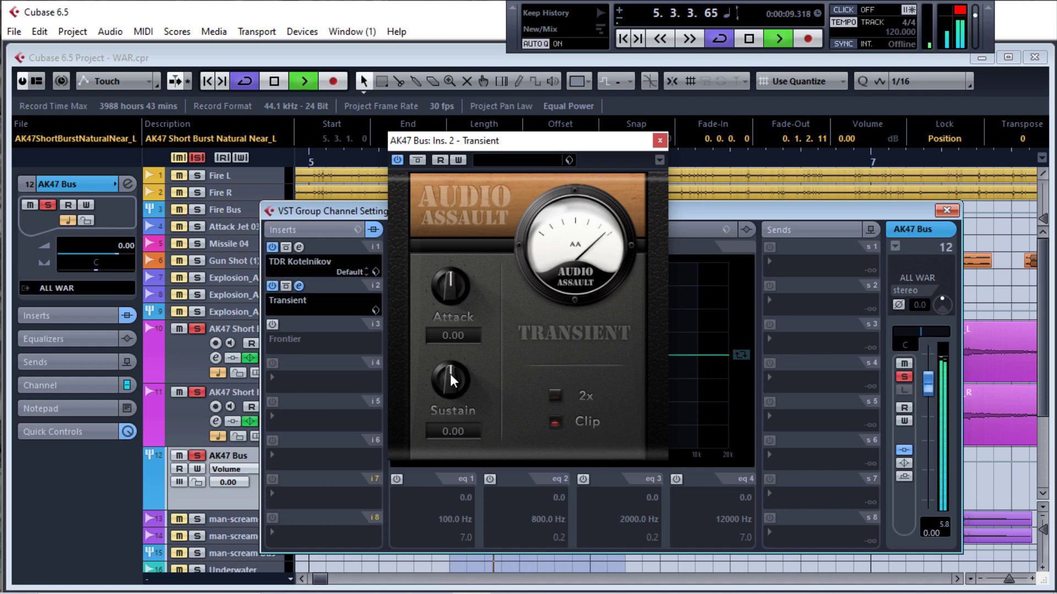
mouse_move(450, 374)
mouse_down()
mouse_move(444, 401)
mouse_move(444, 371)
mouse_move(443, 381)
mouse_up()
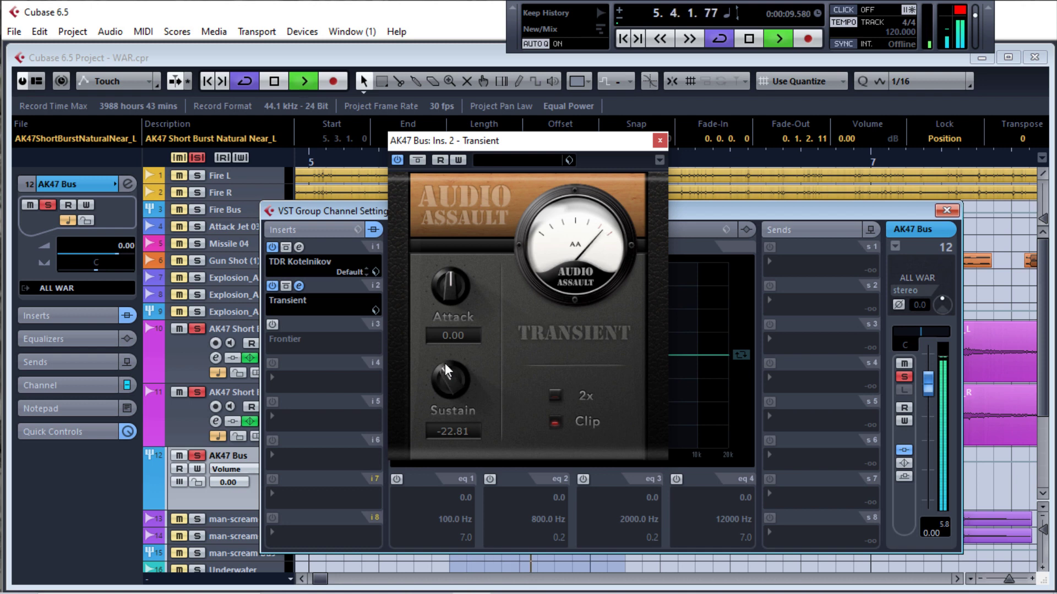
mouse_move(447, 274)
mouse_down()
mouse_move(447, 295)
mouse_move(444, 286)
mouse_up()
drag(446, 363, 444, 375)
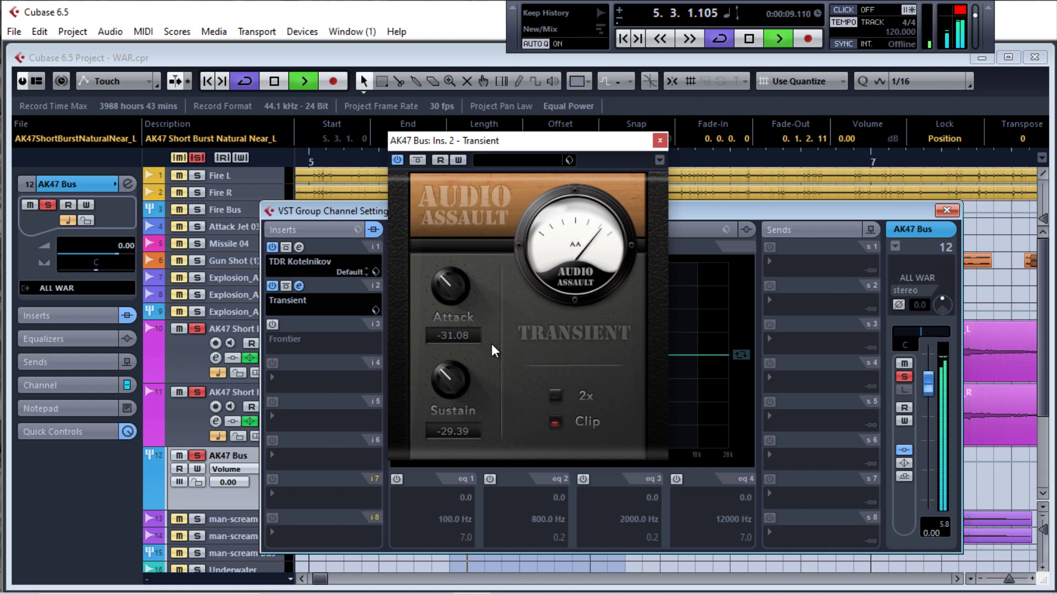
key(space)
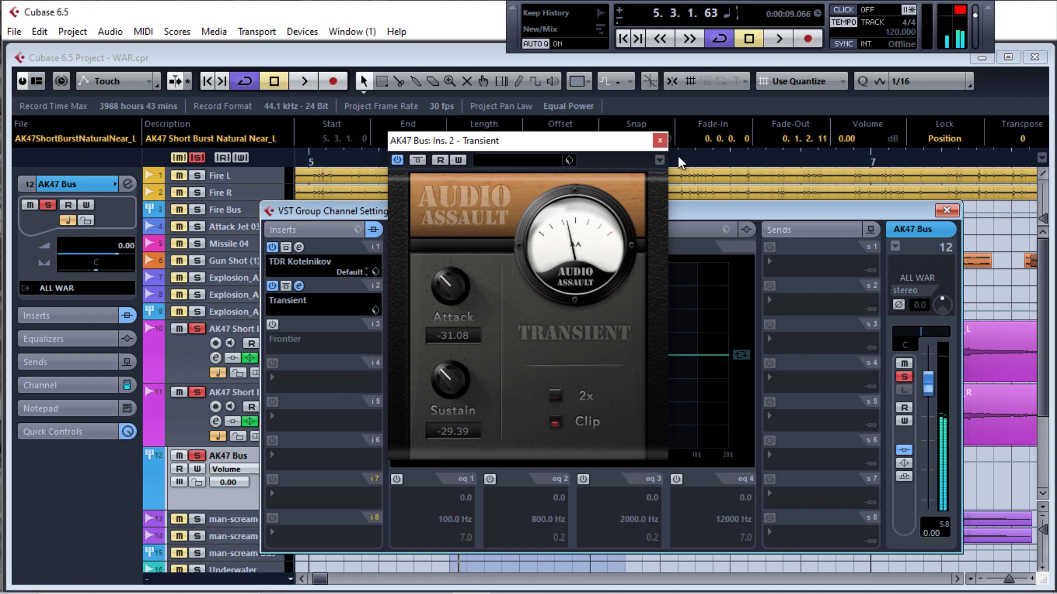
click(660, 141)
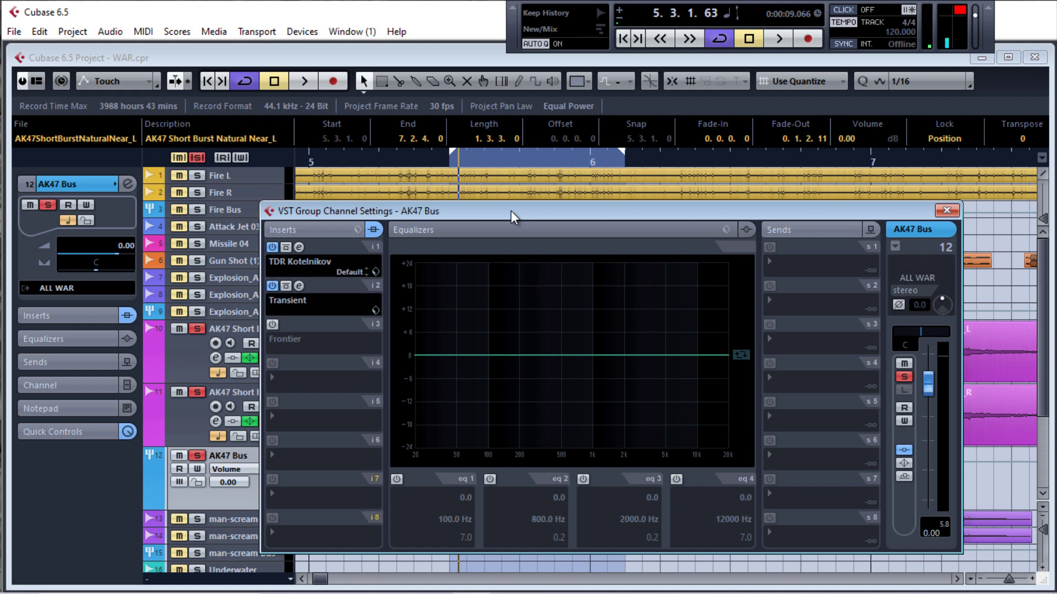
Step: Assign the first send of the AK47 Bus to the Reverd effect channel
click(769, 260)
click(798, 303)
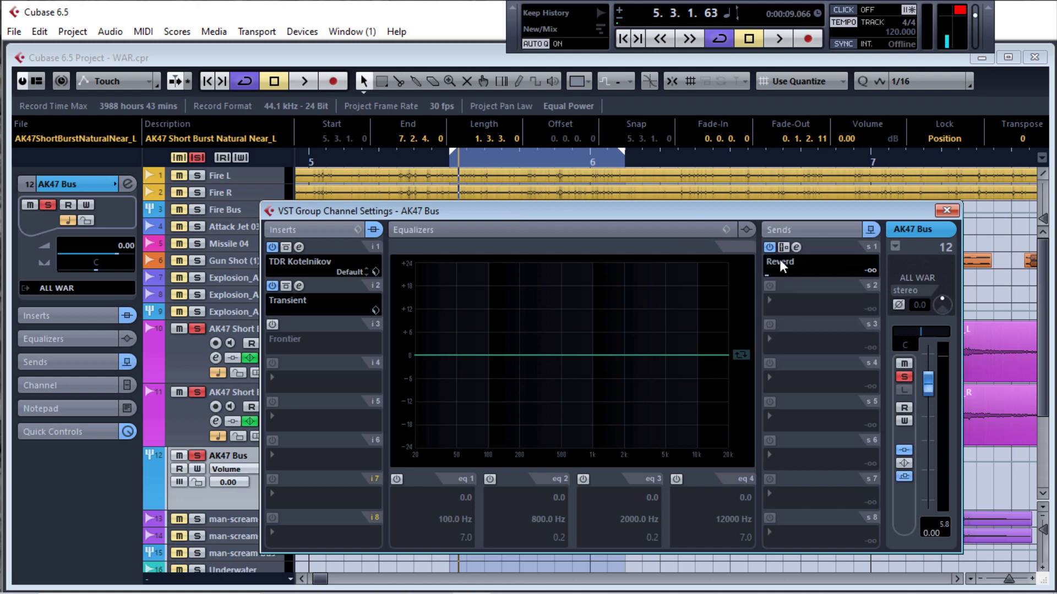
drag(885, 211, 846, 96)
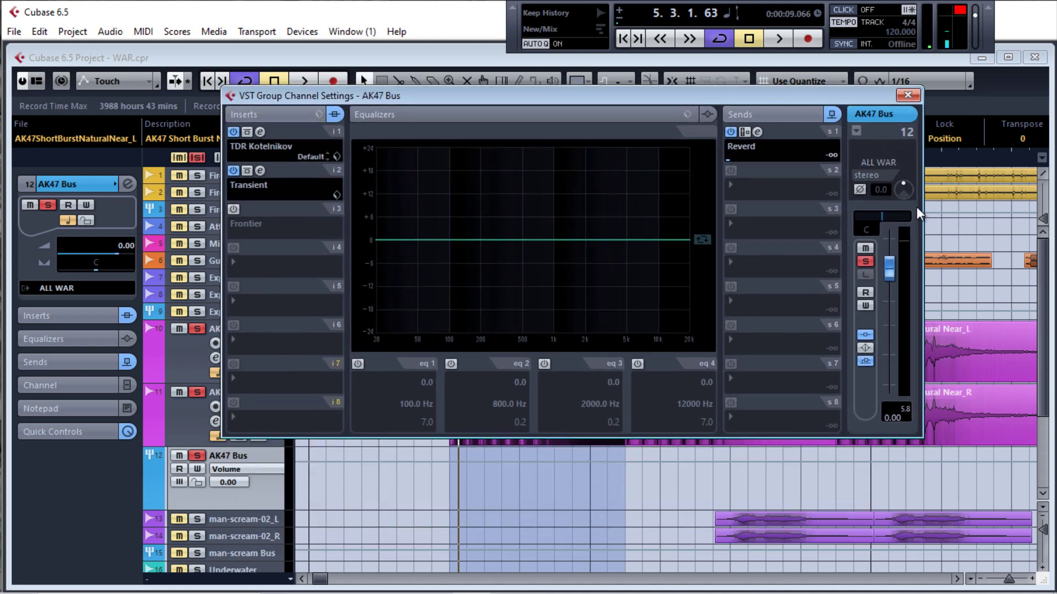
Step: Try soloing the Reverd effect channel along with the AK47 tracks
scroll(432, 505, down, 5)
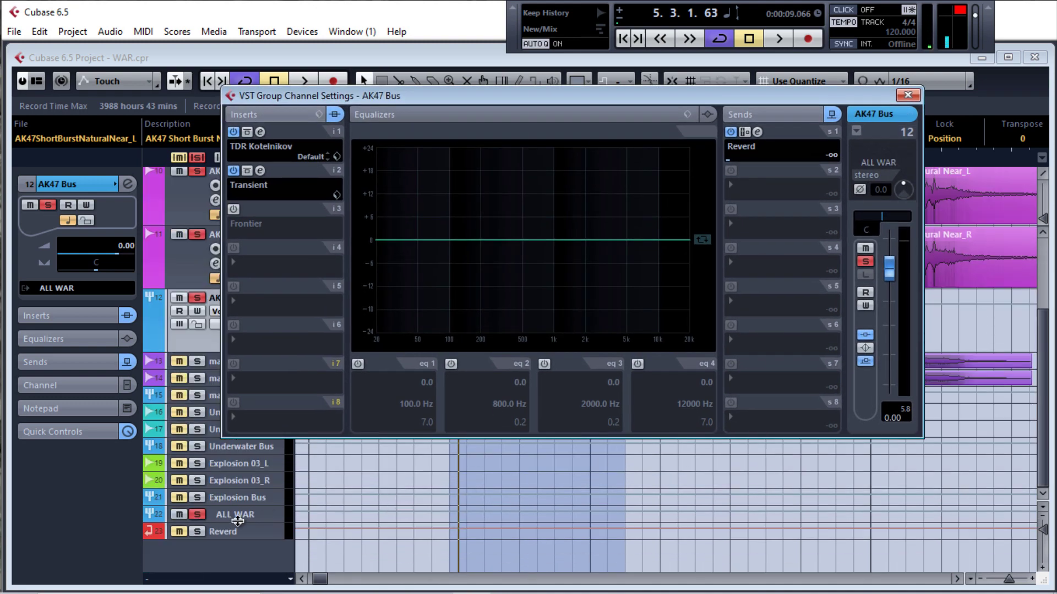
click(196, 527)
scroll(365, 437, up, 5)
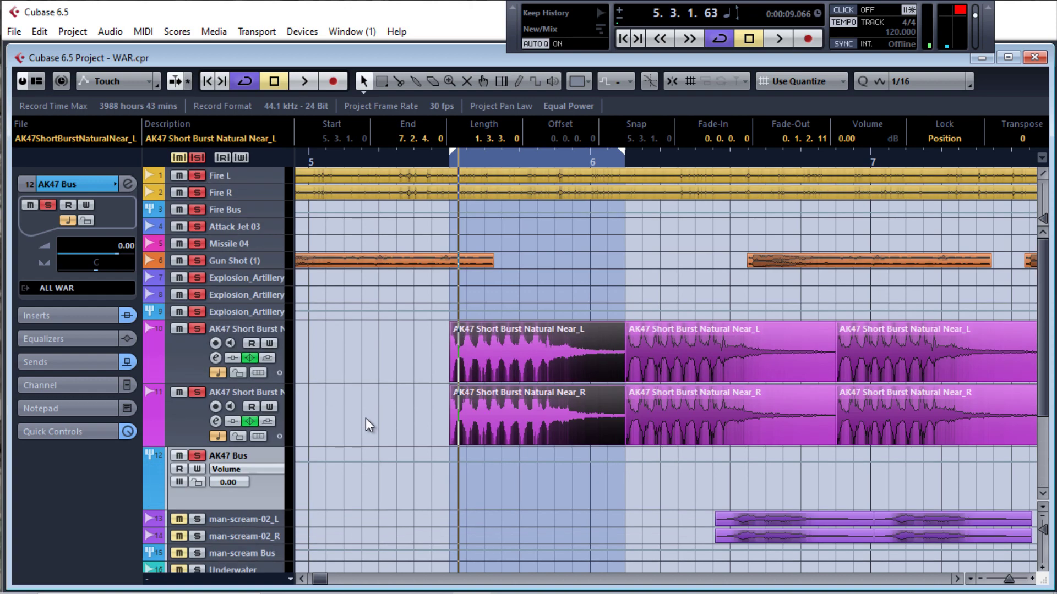
Step: Clear all solo states and solo only the left and right AK47 Short Burst tracks
click(197, 158)
scroll(312, 385, down, 3)
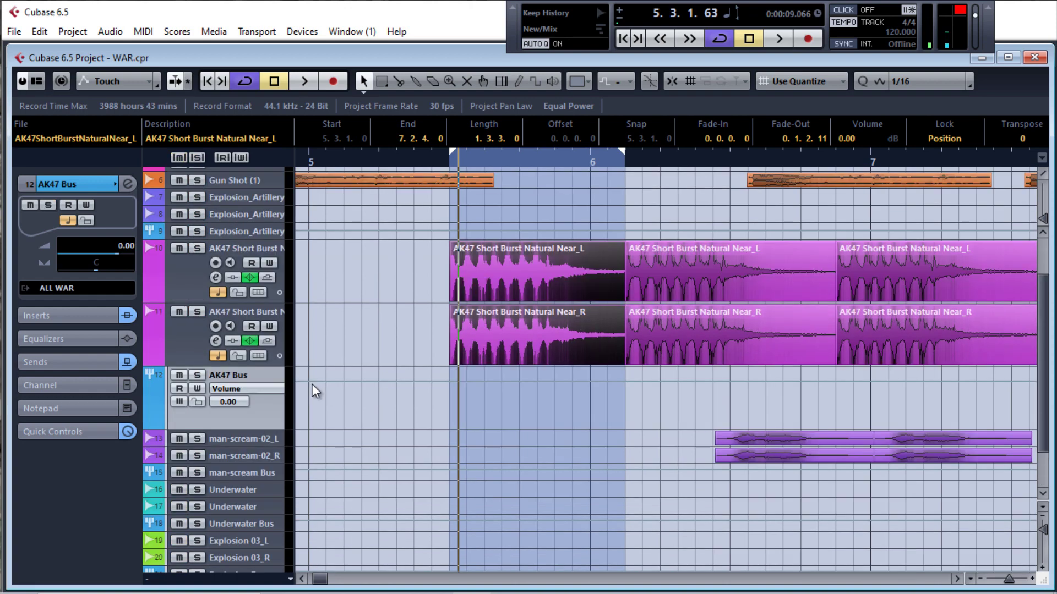
click(197, 312)
click(197, 248)
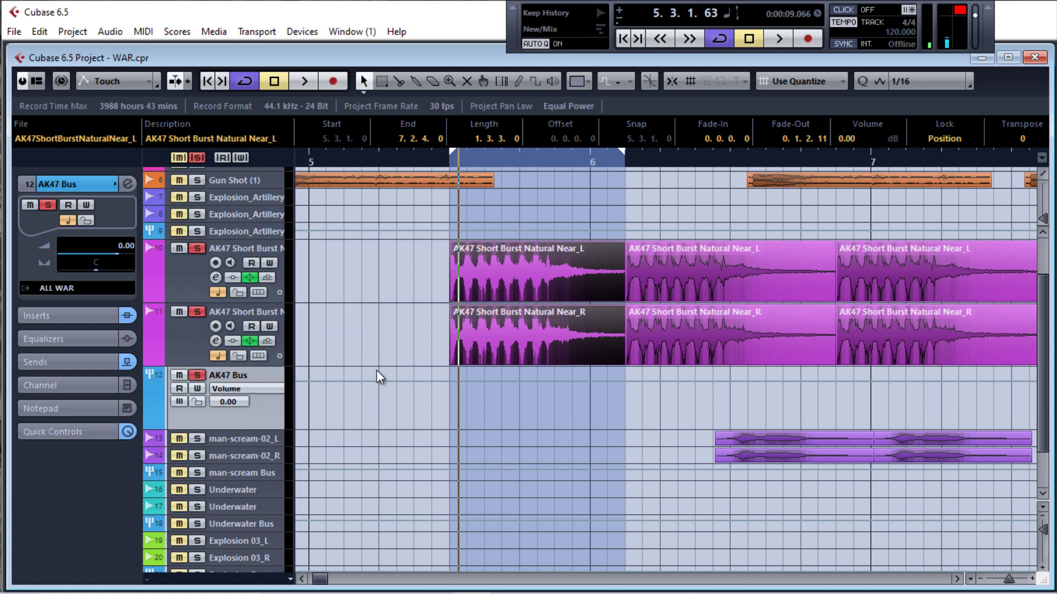
scroll(369, 376, down, 3)
scroll(370, 377, up, 5)
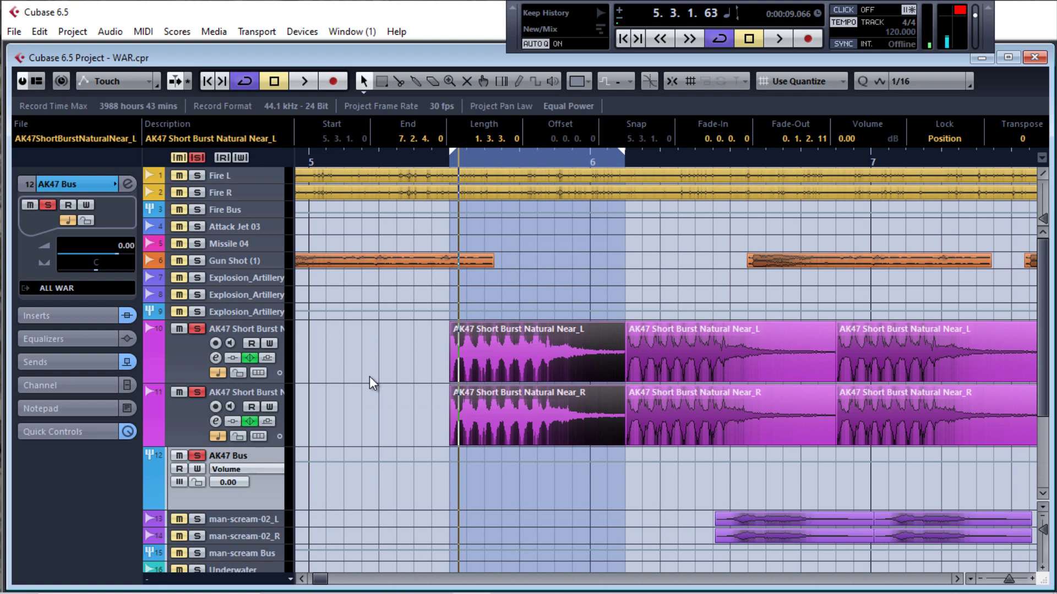
Step: Raise the AK47 Bus send level to Reverd to -31.21 while the loop plays
key(e)
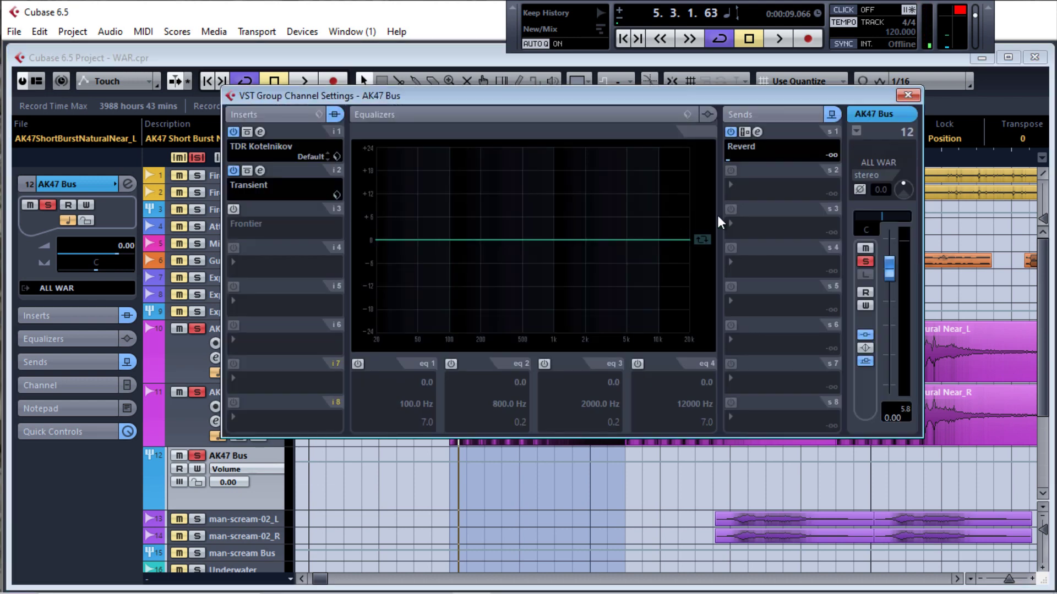
key(space)
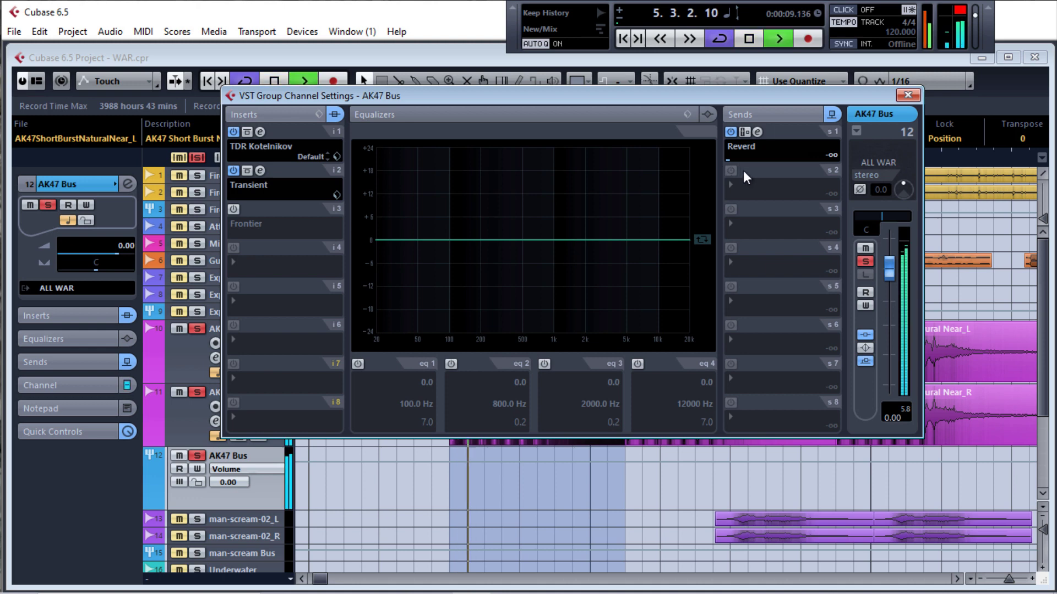
mouse_move(728, 160)
mouse_down()
mouse_move(831, 164)
mouse_move(742, 163)
mouse_up()
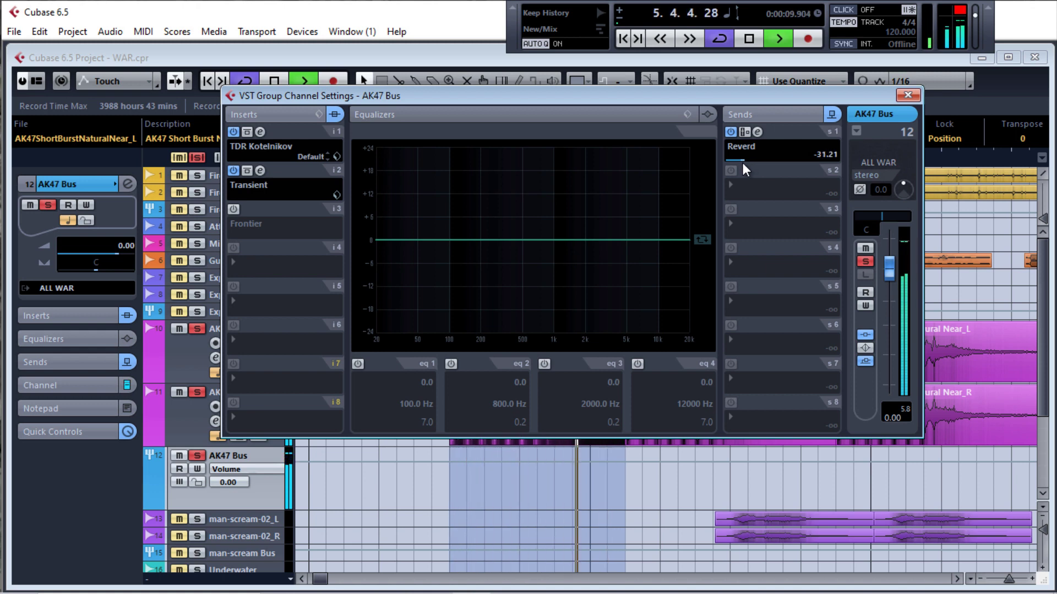
Step: Enable the Frontier limiter on the AK47 Bus with Slow release and a -2.7 dB threshold, auditioning it in the loop
key(space)
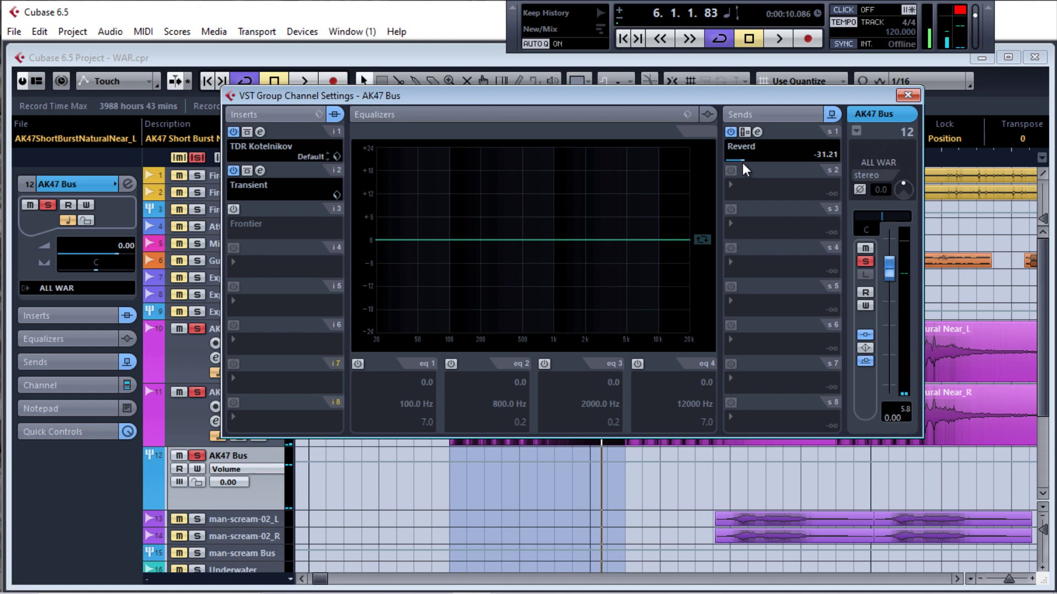
click(232, 209)
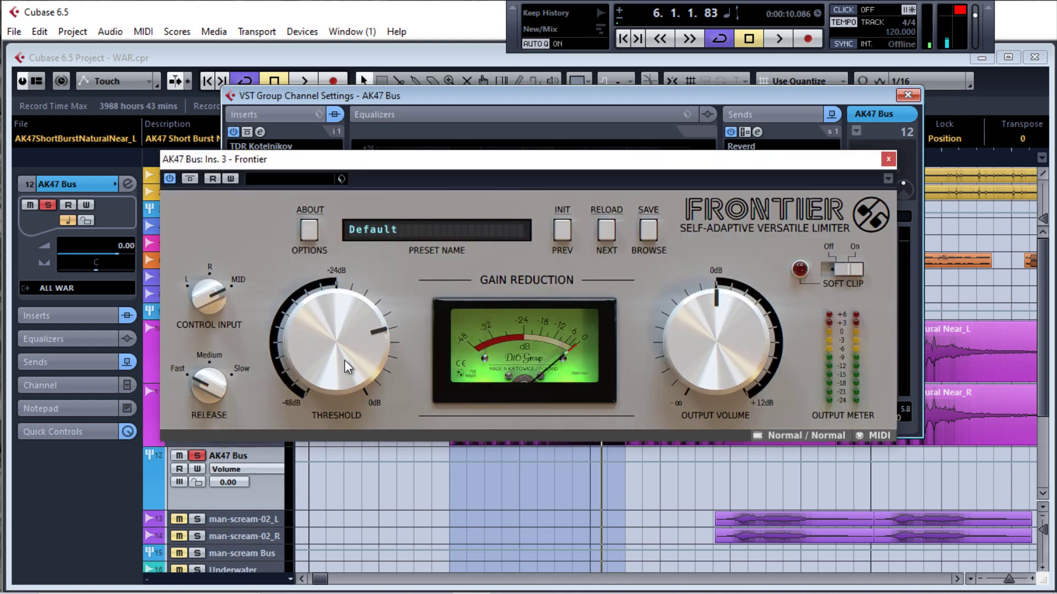
drag(345, 360, 336, 313)
drag(215, 390, 260, 338)
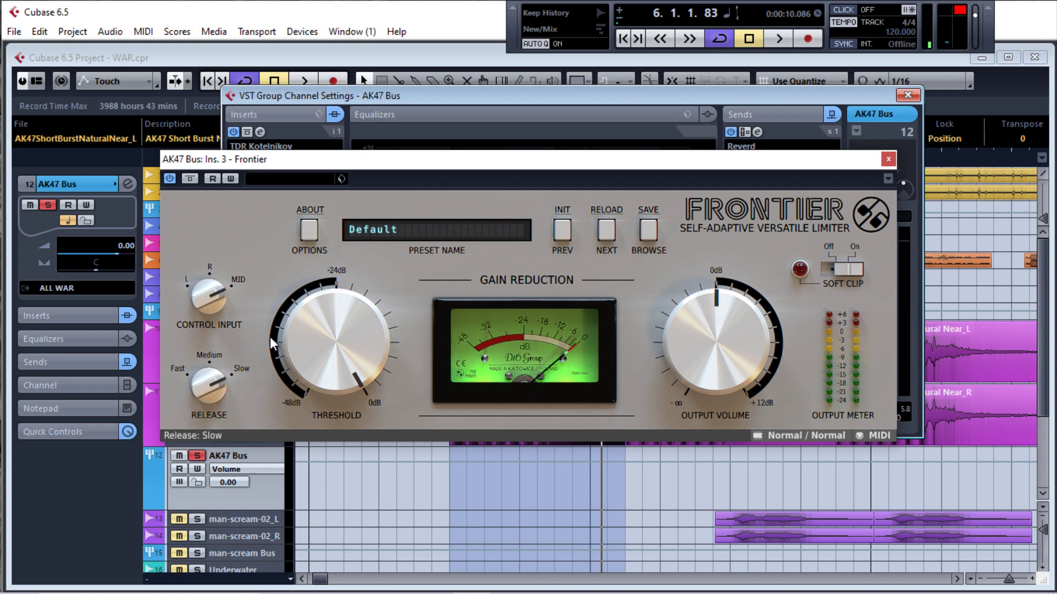
key(space)
drag(354, 344, 347, 355)
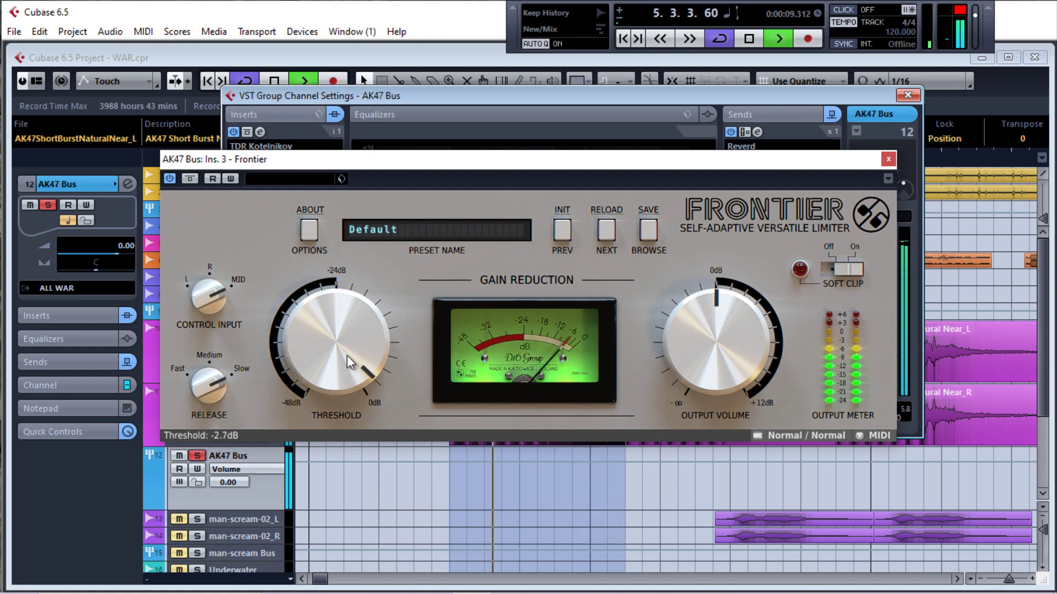
key(space)
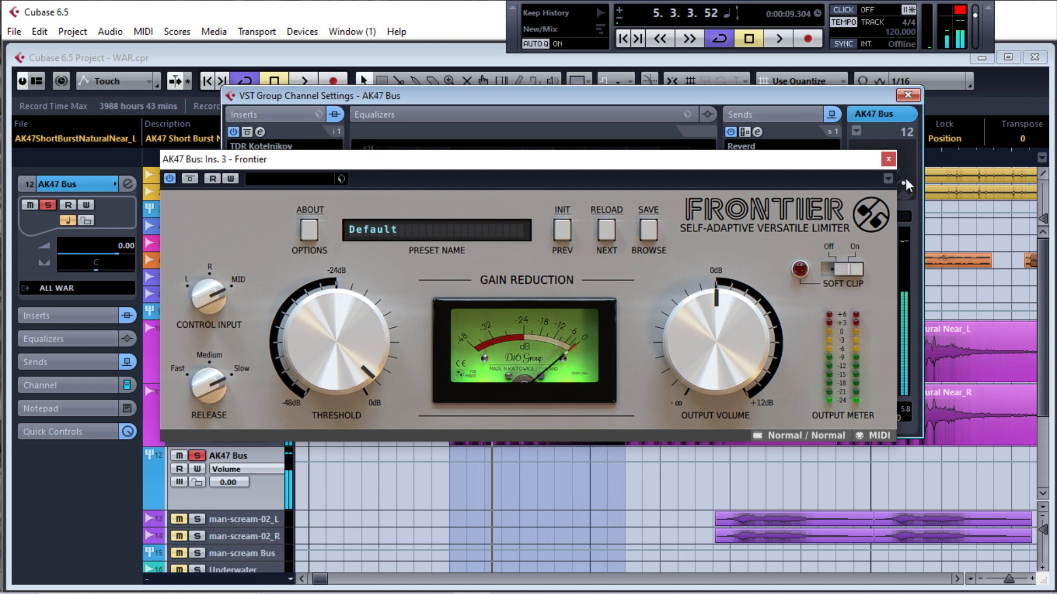
click(888, 159)
click(907, 95)
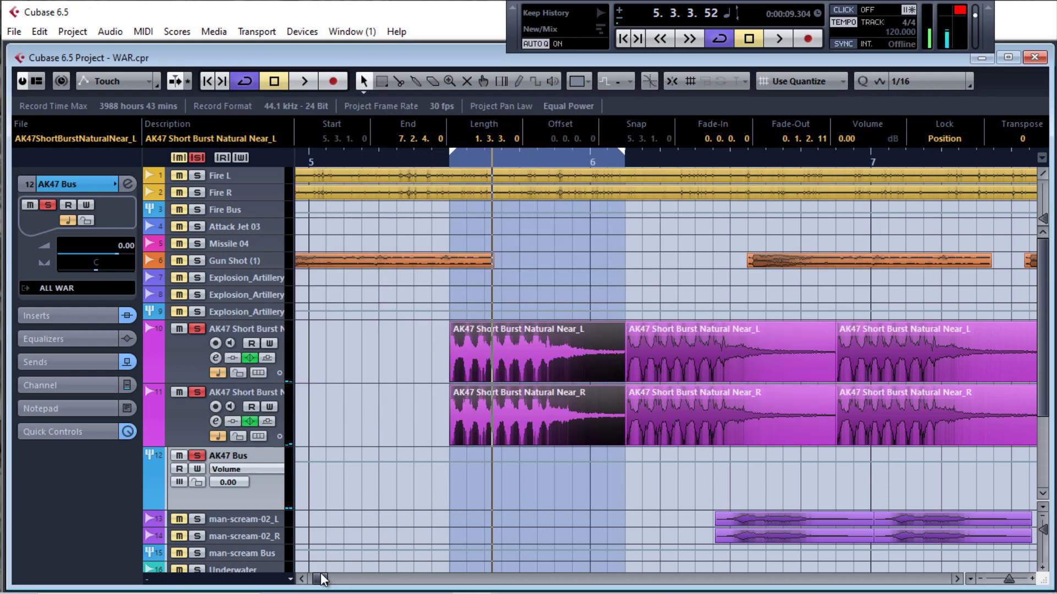
Step: Extend the loop range from the first AK47 burst to about bar 16 and place the playhead just before its start
drag(319, 577, 326, 575)
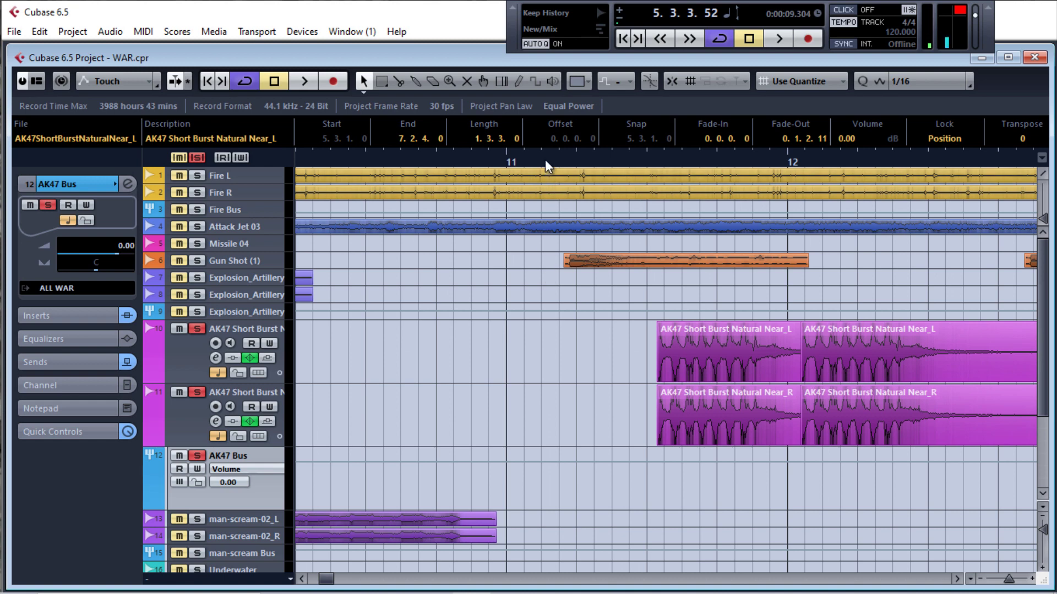
drag(545, 159, 557, 110)
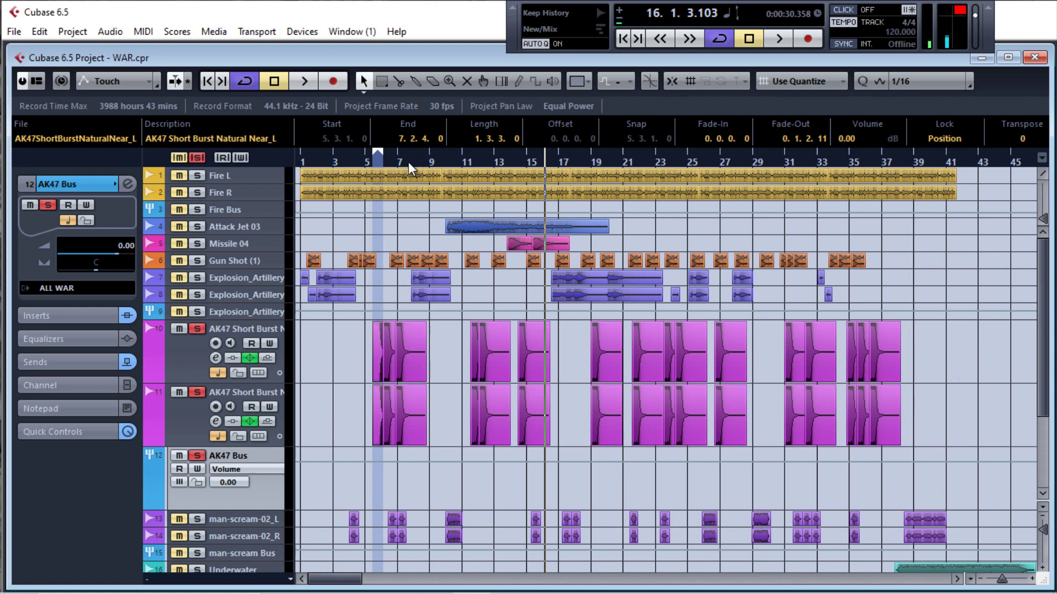
drag(383, 161, 544, 181)
click(369, 165)
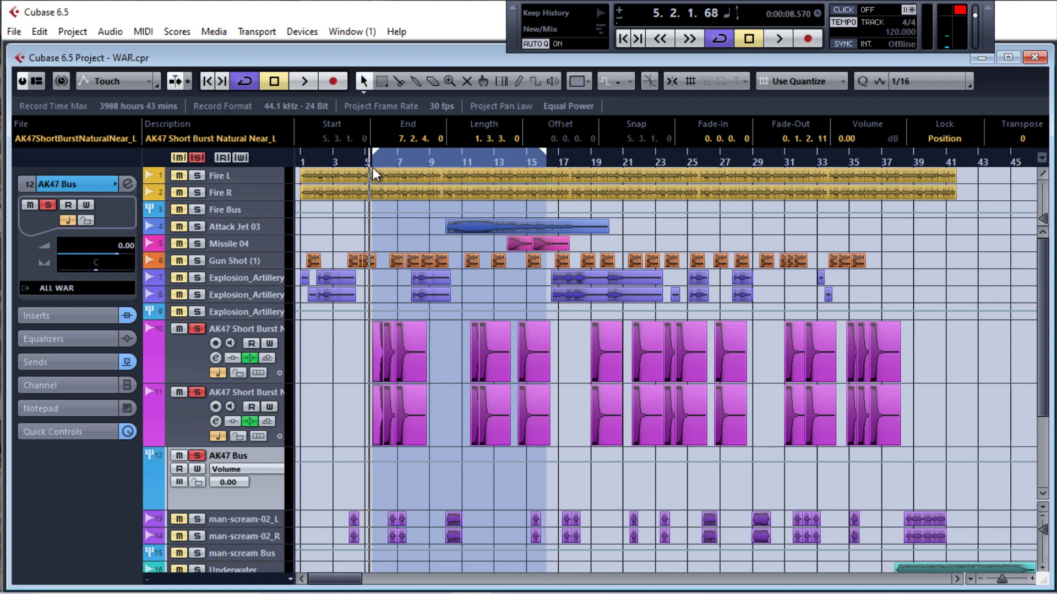
Step: Unmute all tracks, then solo ALL WAR with its sources plus Reverd, leaving out the man-scream, Underwater and Explosion 03 channels
click(197, 157)
scroll(302, 383, down, 3)
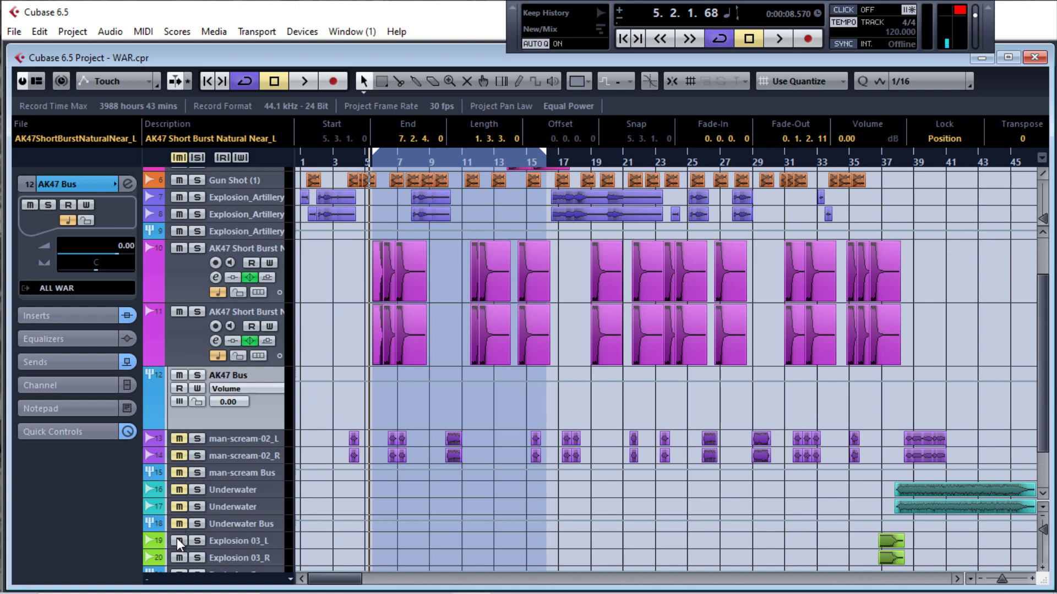
scroll(177, 540, down, 2)
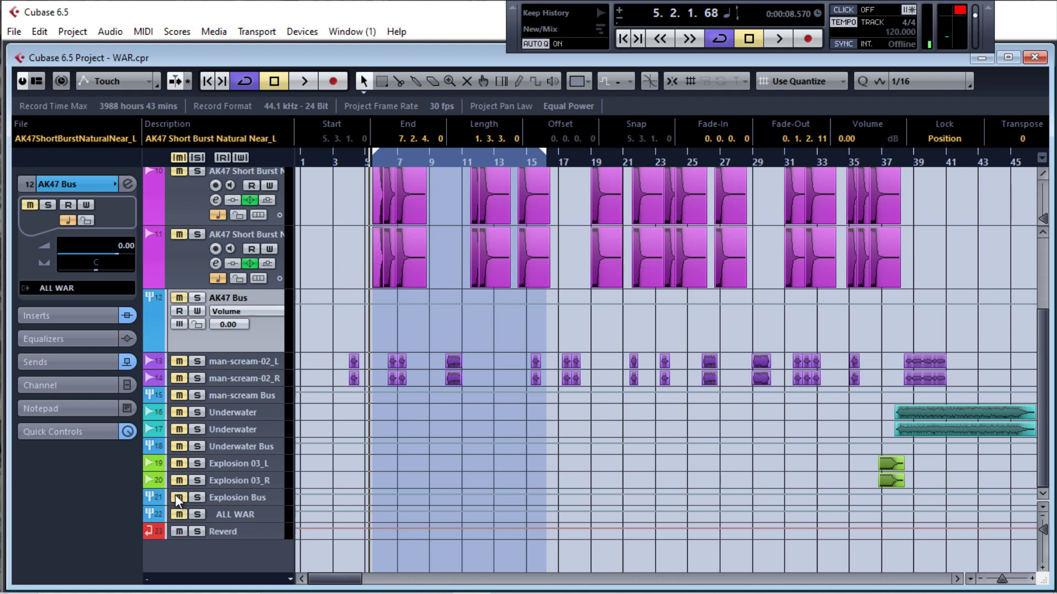
ctrl+click(179, 514)
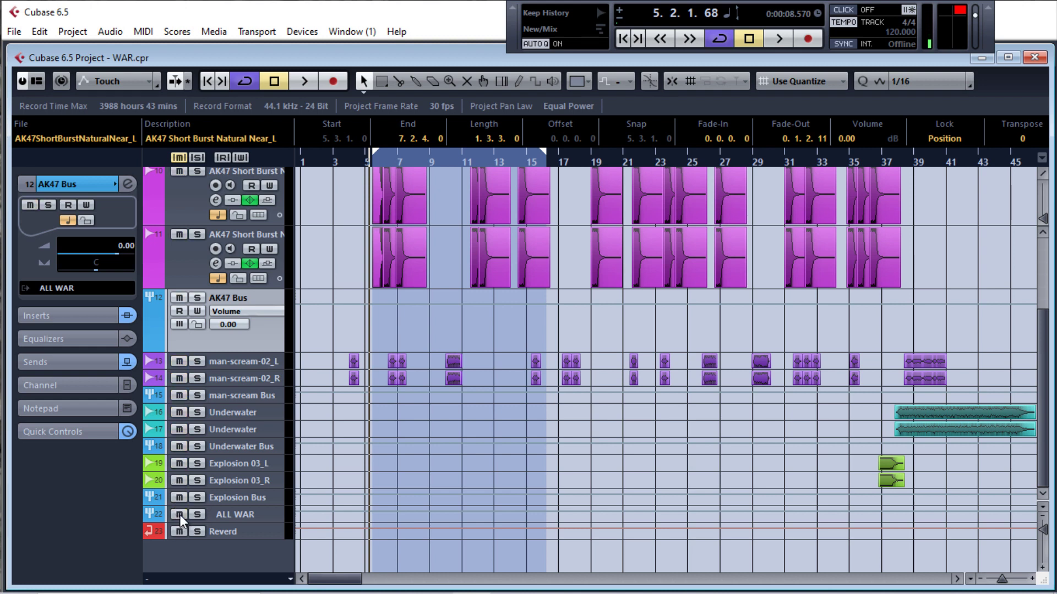
click(191, 515)
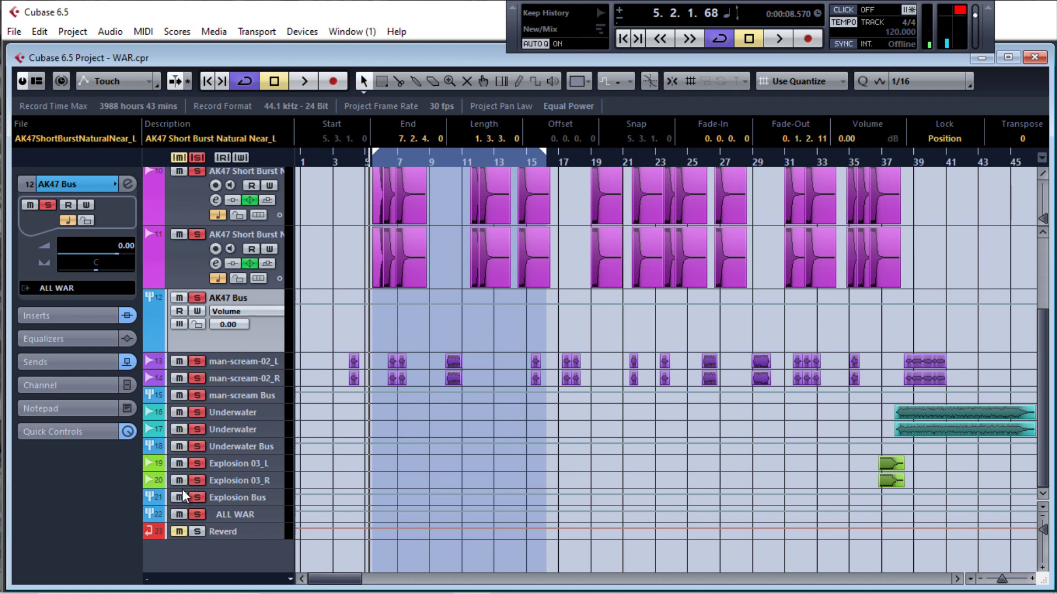
click(193, 497)
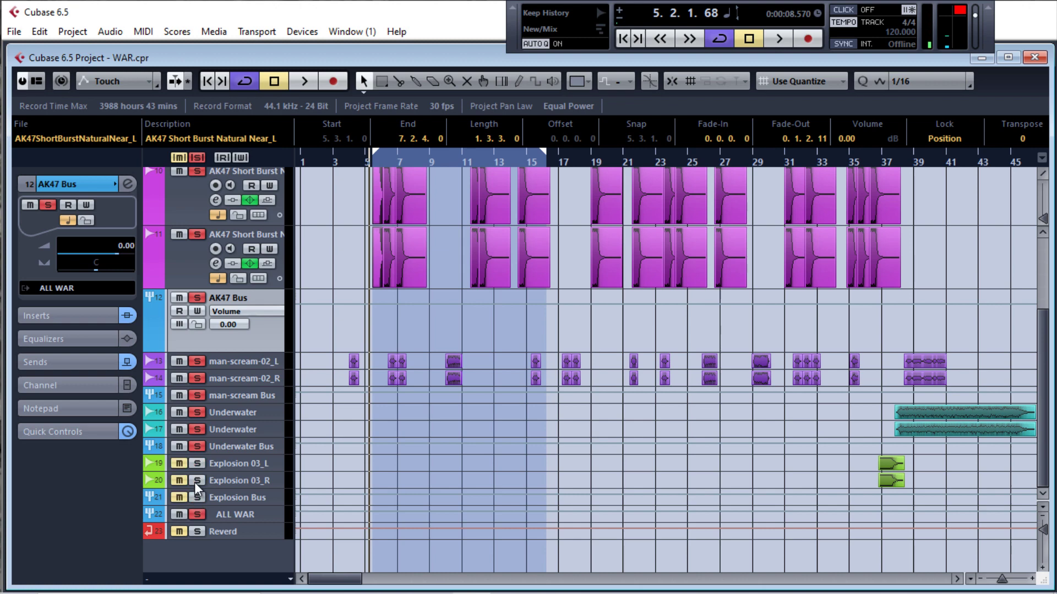
click(196, 394)
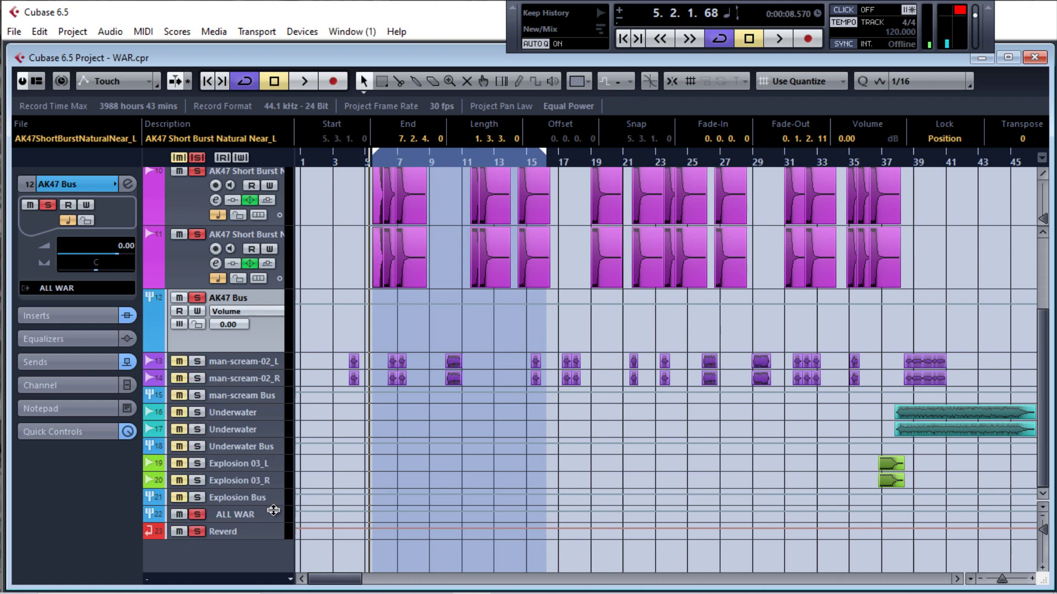
scroll(315, 488, up, 5)
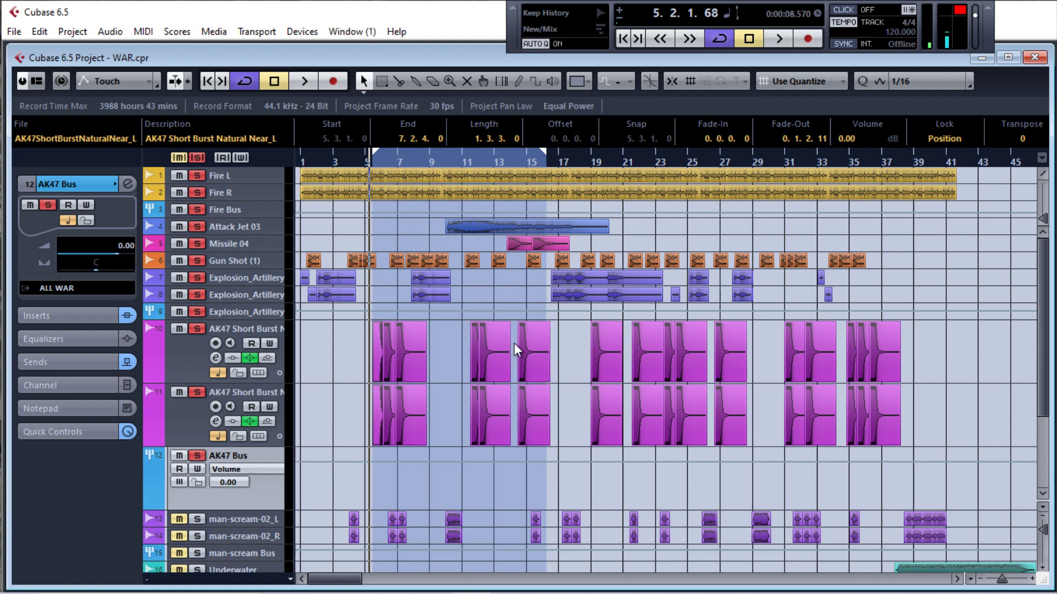
Step: Lower the AK47 Bus fader in the mixer to -9.95 dB while the loop plays
key(F3)
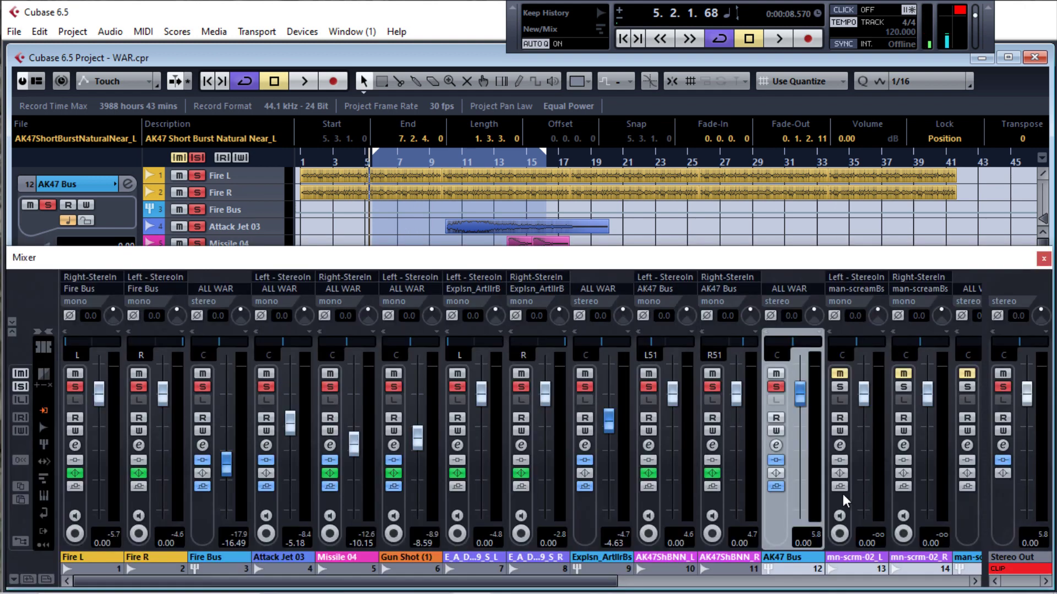
drag(798, 390, 801, 444)
key(space)
click(1008, 570)
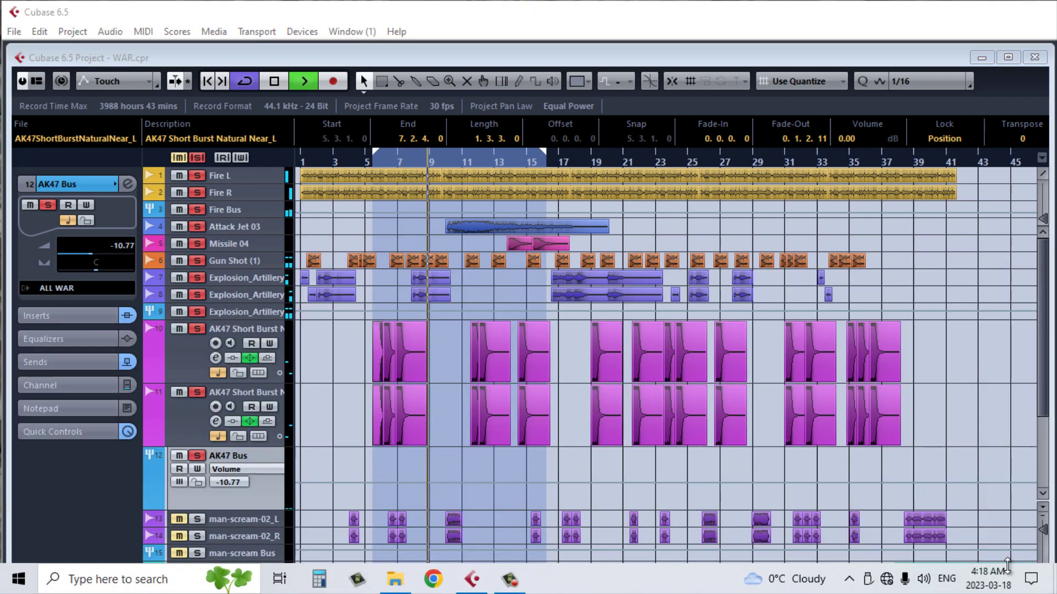
click(954, 415)
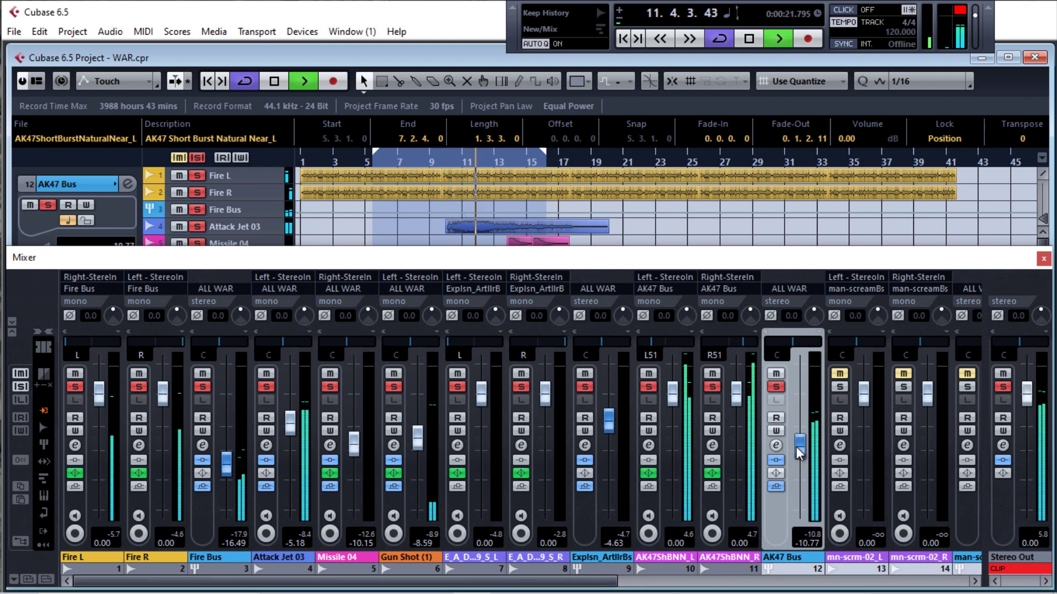
drag(796, 447, 800, 443)
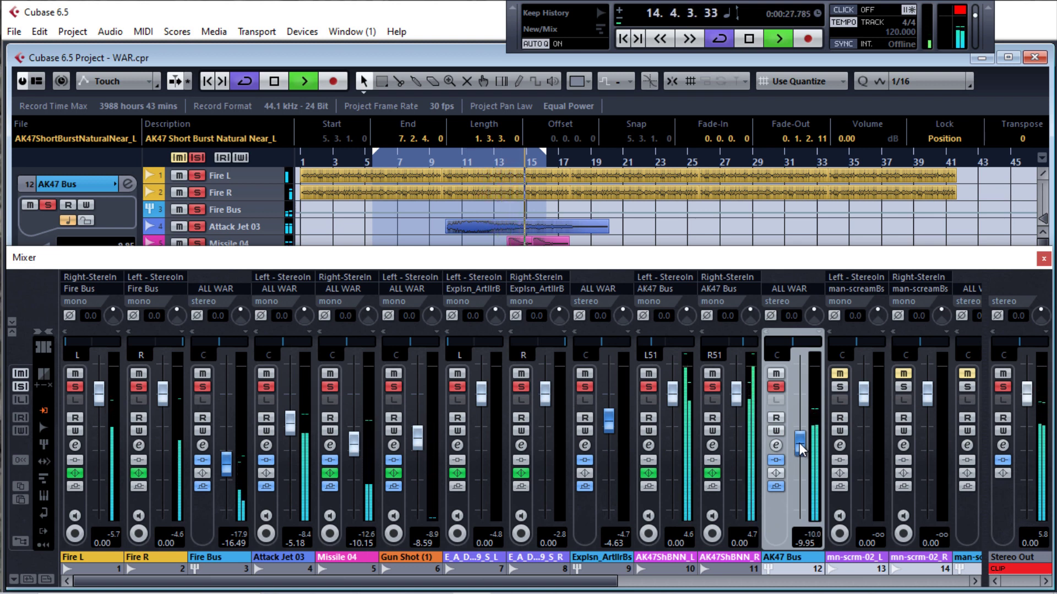
key(space)
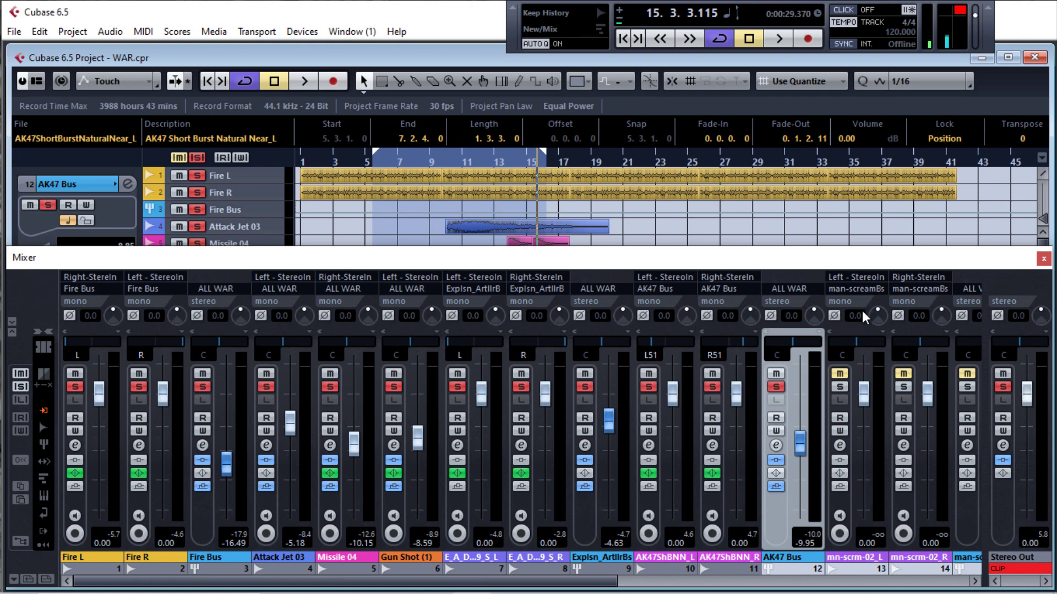
click(1043, 259)
Step: Select all left and right AK47 Short Burst clips, lower their clip volume to -3.41 dB, and audition the first bursts
drag(966, 374, 392, 410)
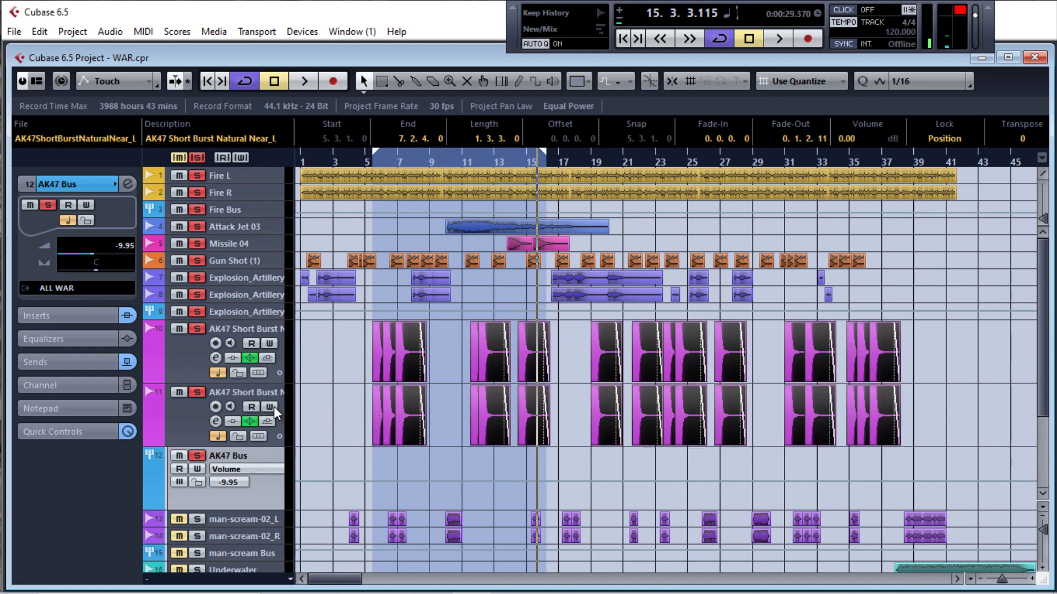
drag(374, 169, 370, 195)
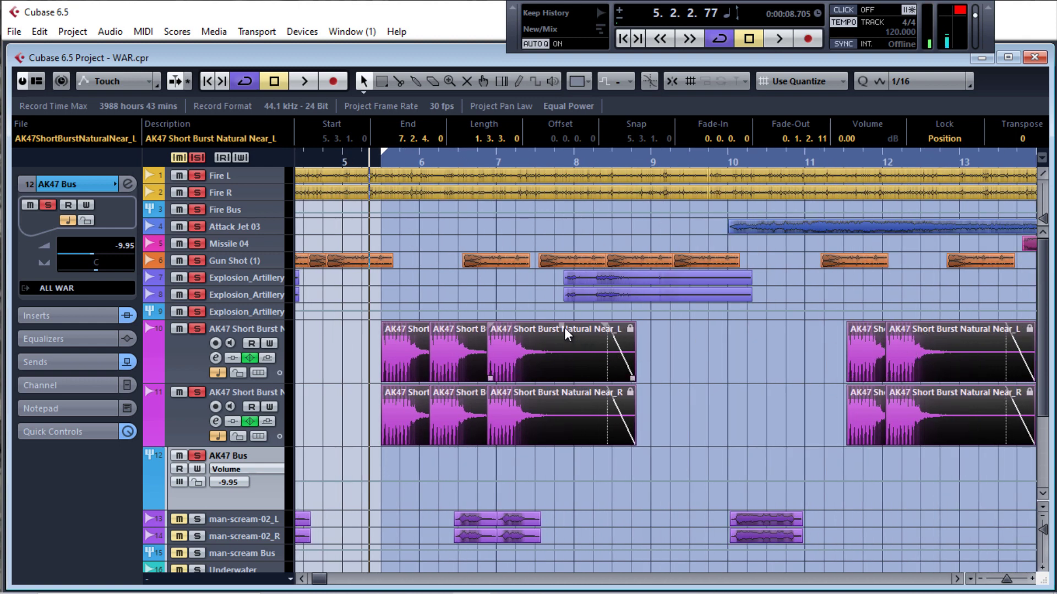
drag(561, 327, 559, 346)
key(space)
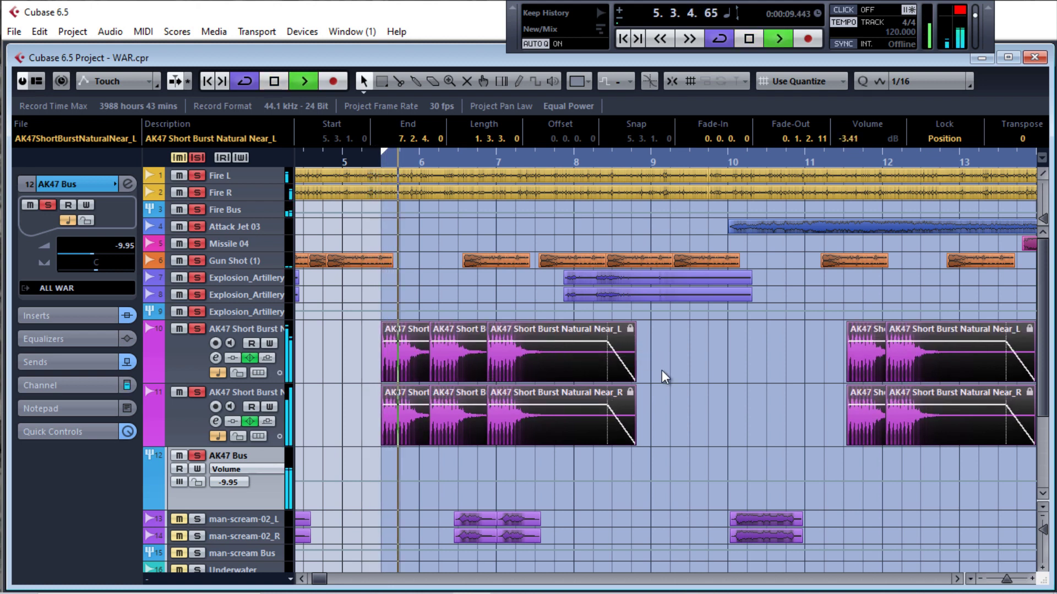
key(space)
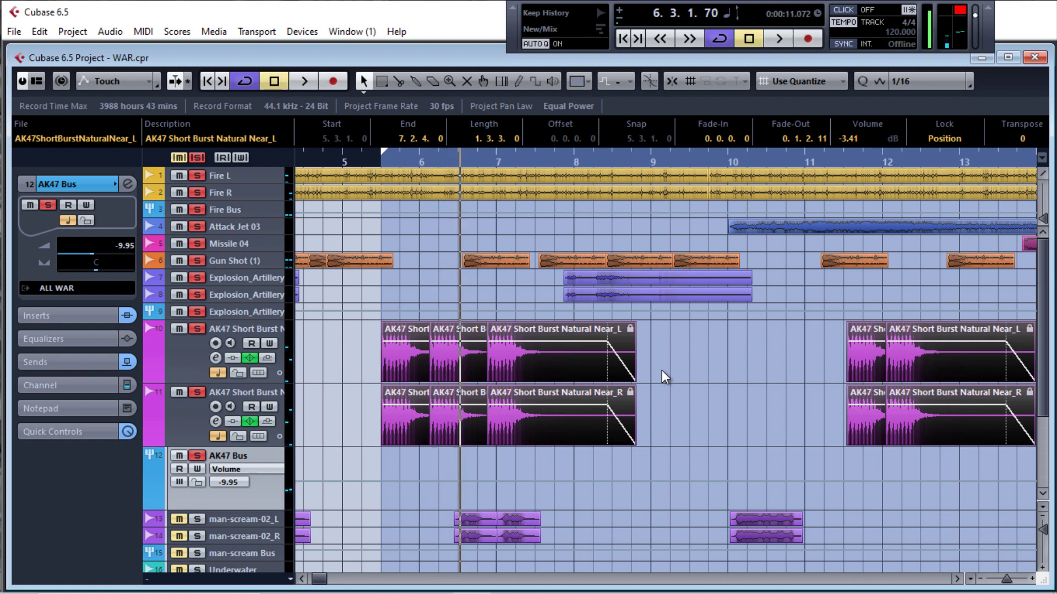
Step: Play the loop with the mixer open and reset the clip indicator on the Stereo Out channel
key(e)
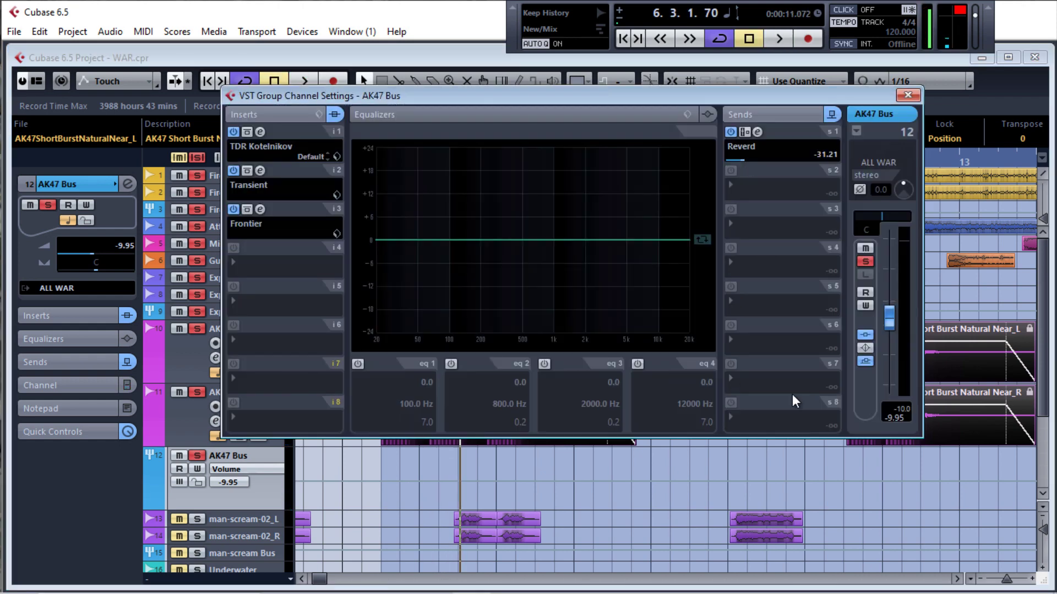
click(908, 96)
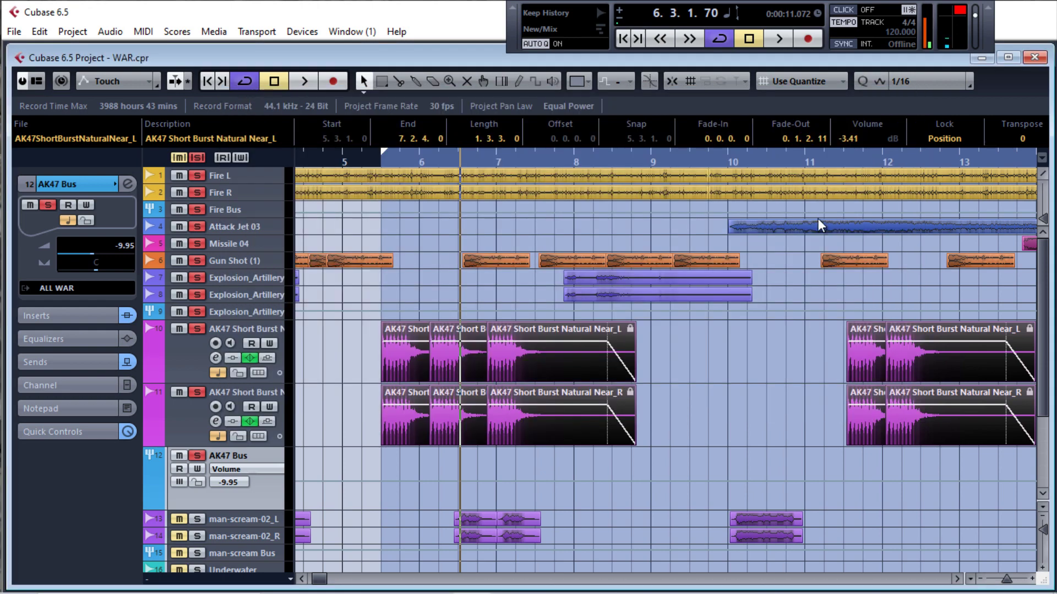
key(F3)
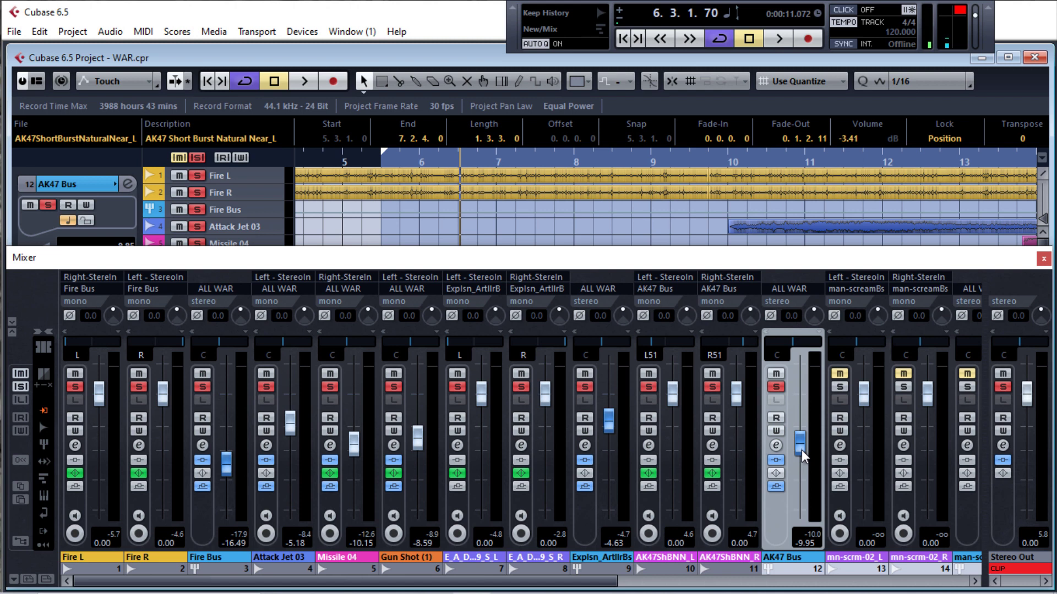
key(space)
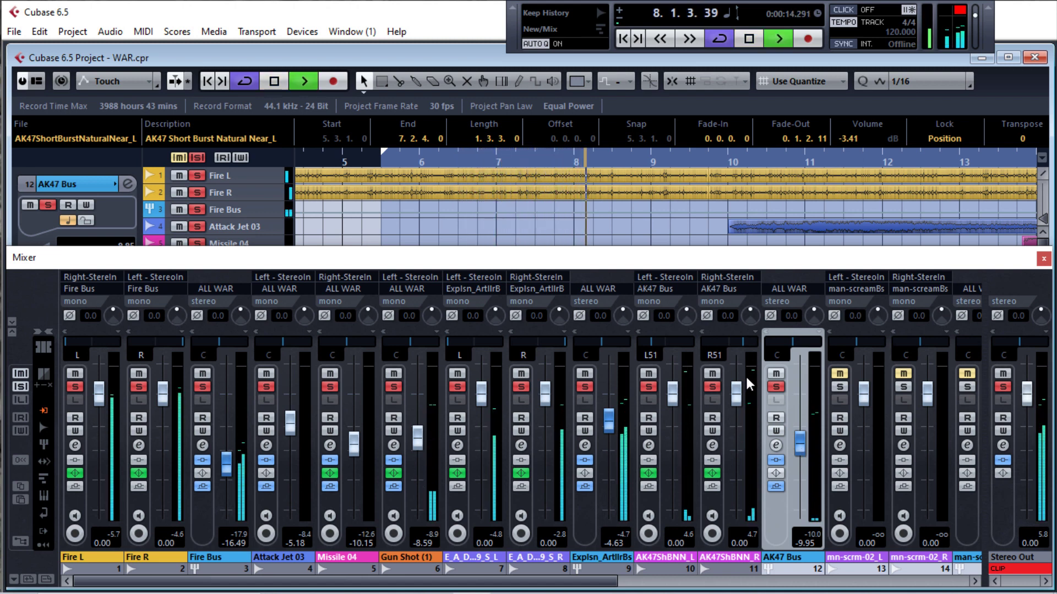
click(1001, 568)
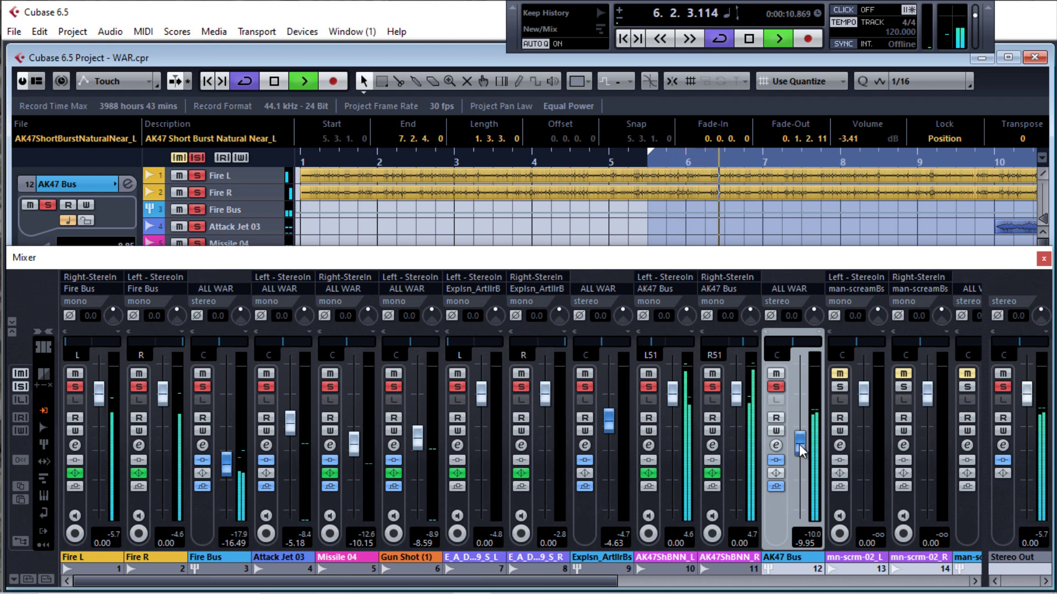
Step: Adjust the AK47 Bus fader against the other war sounds during playback, settling at -8.59 dB
drag(799, 444, 800, 431)
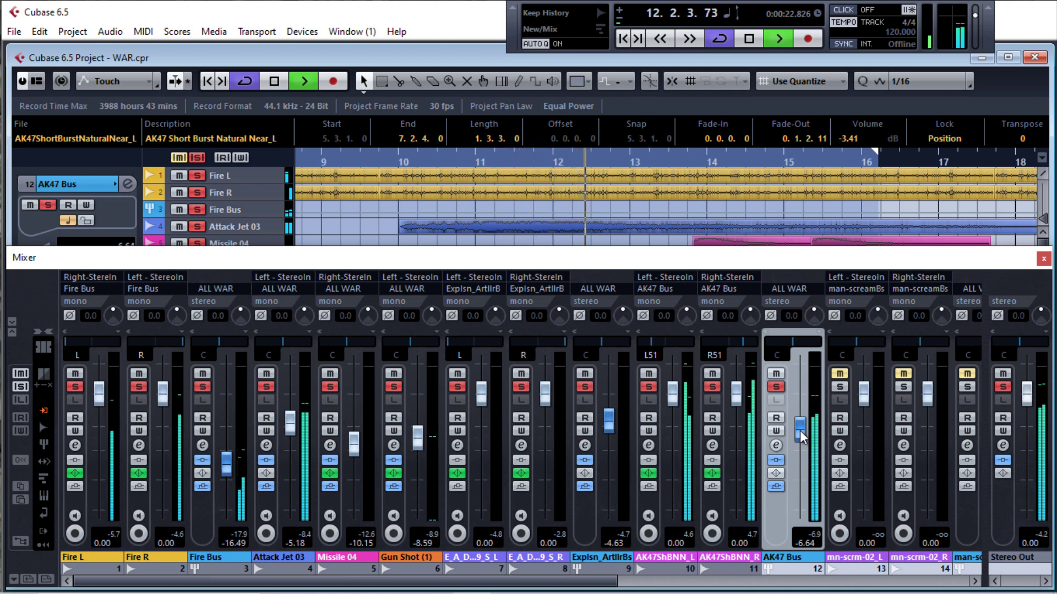
drag(800, 430, 801, 428)
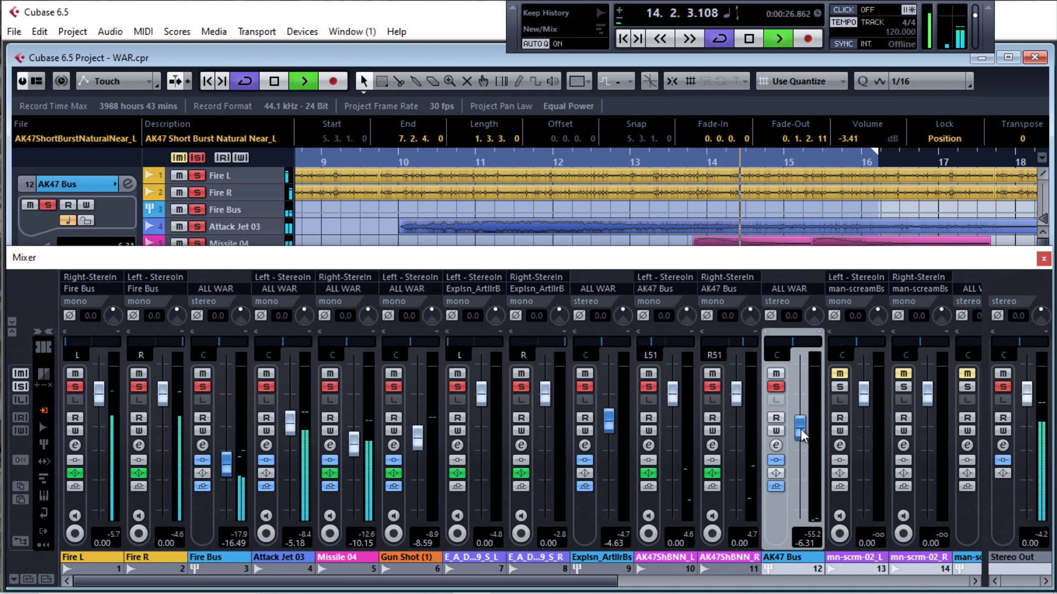
drag(800, 429, 800, 431)
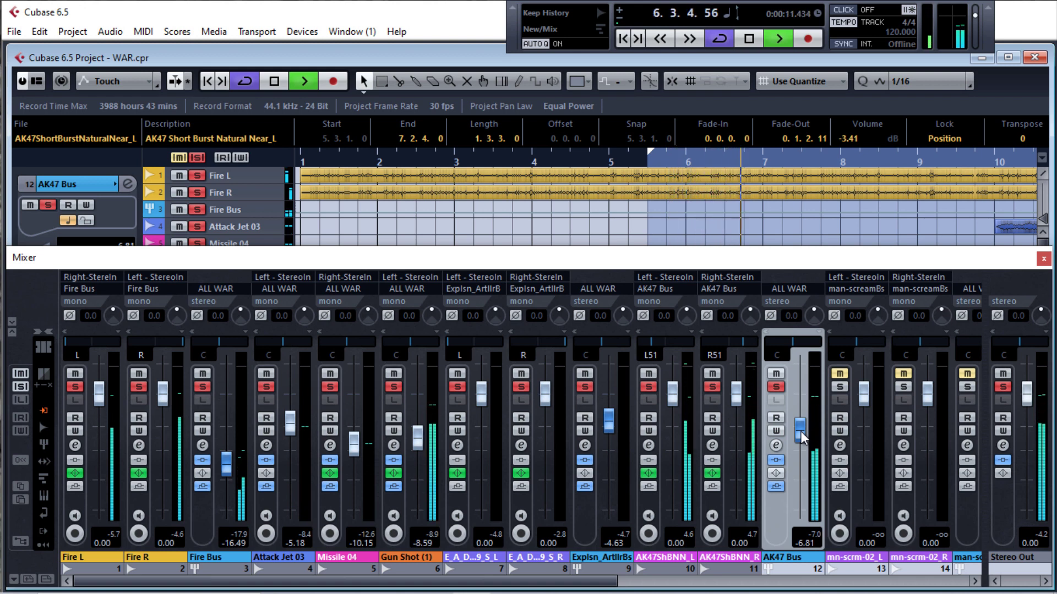
drag(800, 431, 800, 433)
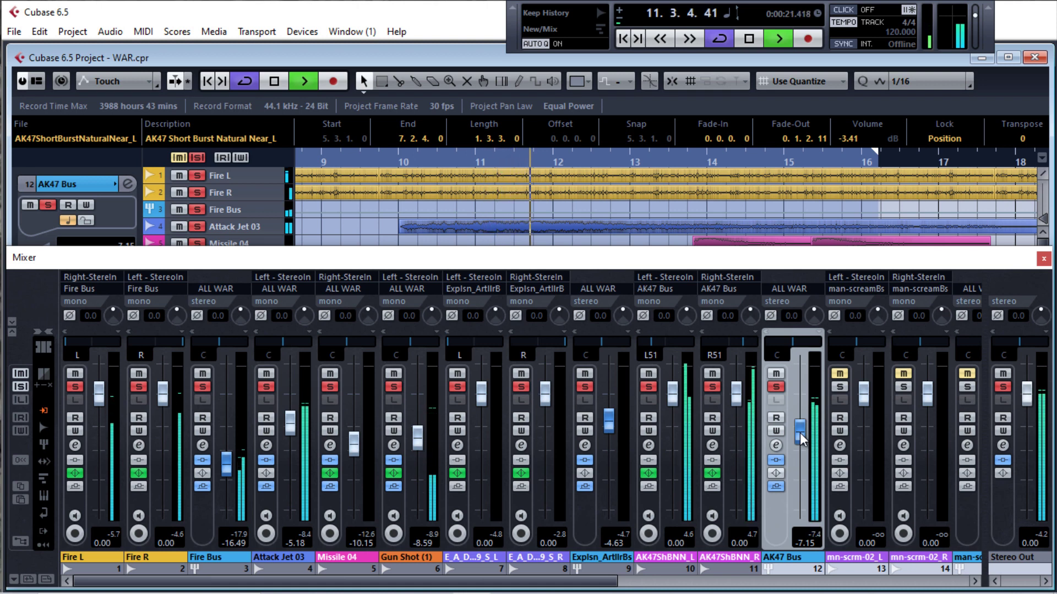
drag(801, 433, 800, 438)
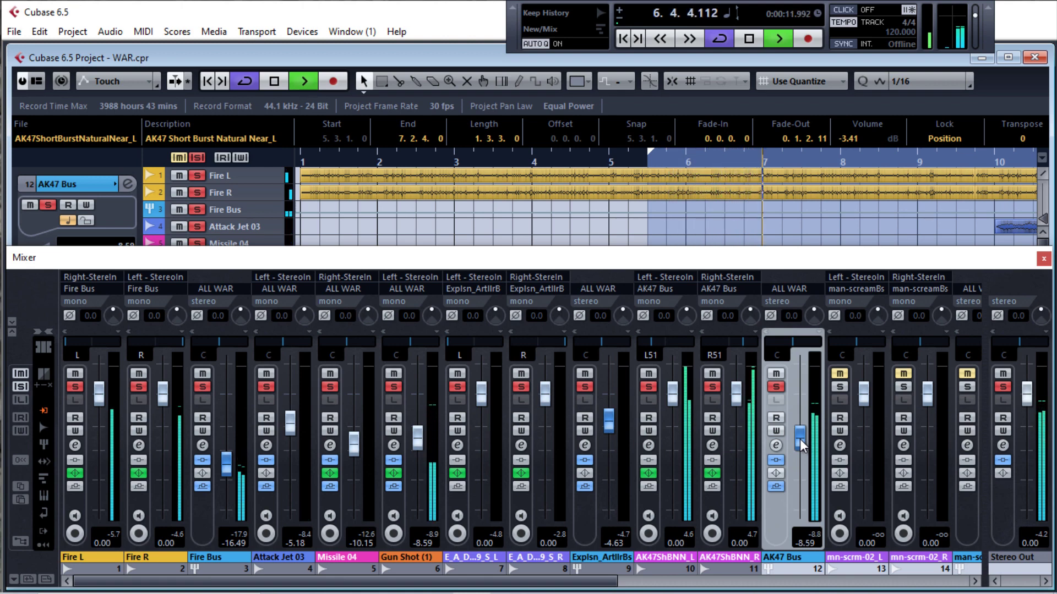
Step: Stop playback, close the mixer and review the AK47 bursts across a wider stretch of the arrangement
key(space)
click(1043, 259)
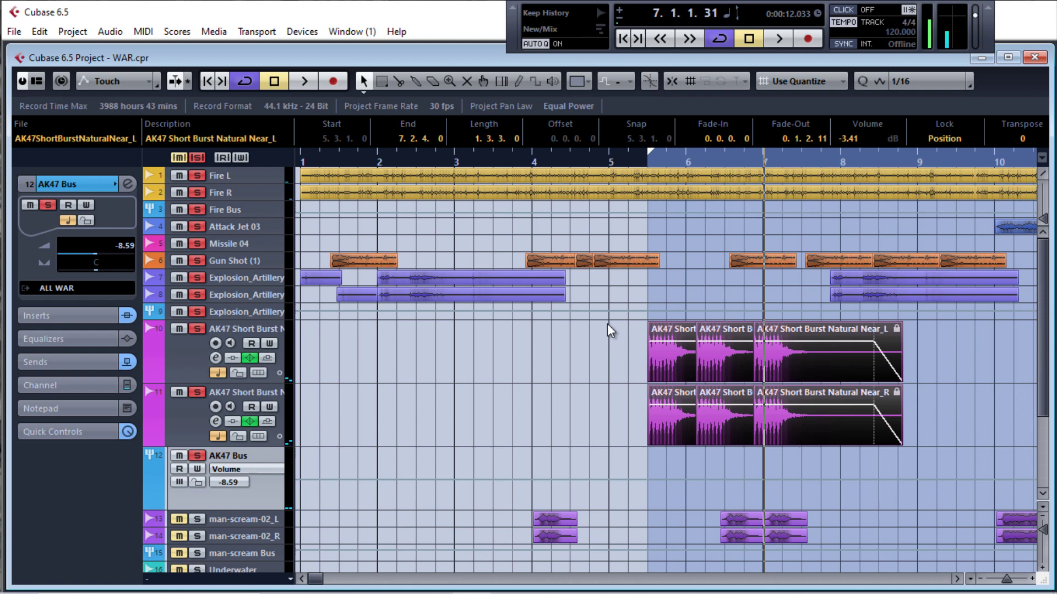
drag(640, 161, 643, 146)
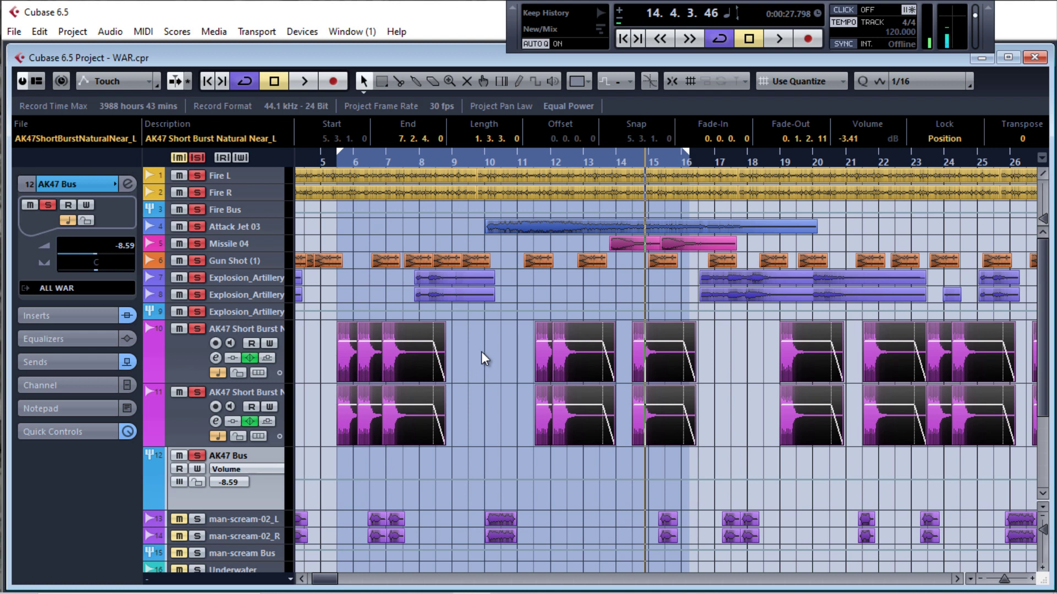
click(151, 374)
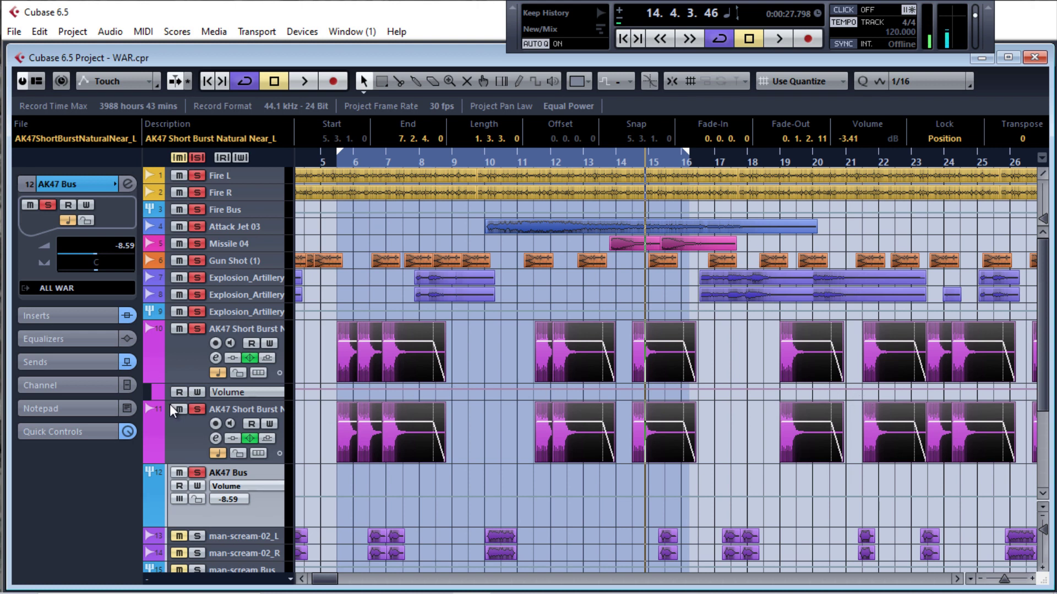
click(151, 375)
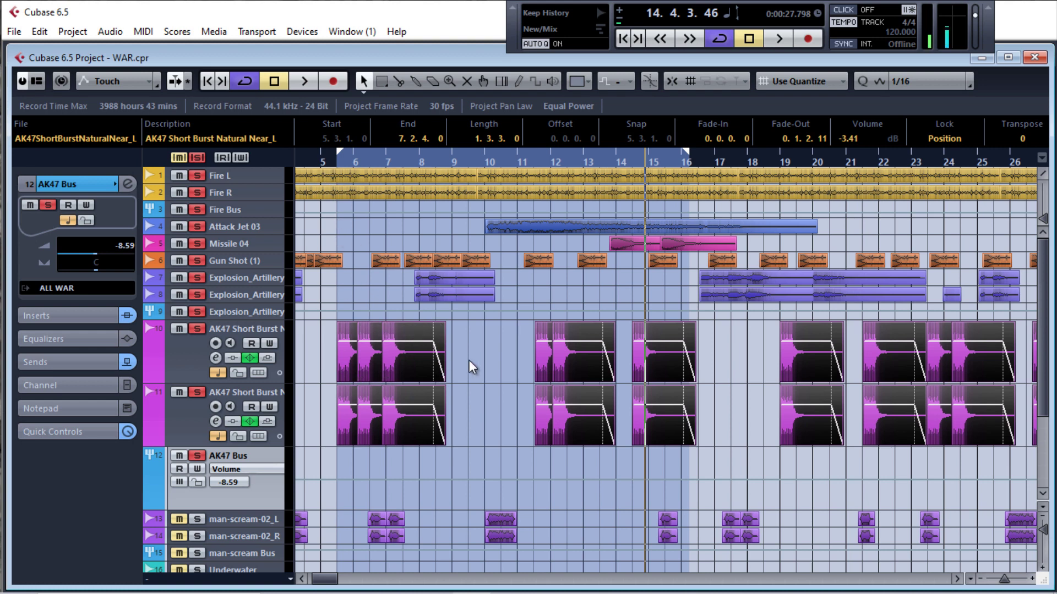
Step: Play the loop with the mixer open and link the left and right AK47 Short Burst channels
key(F3)
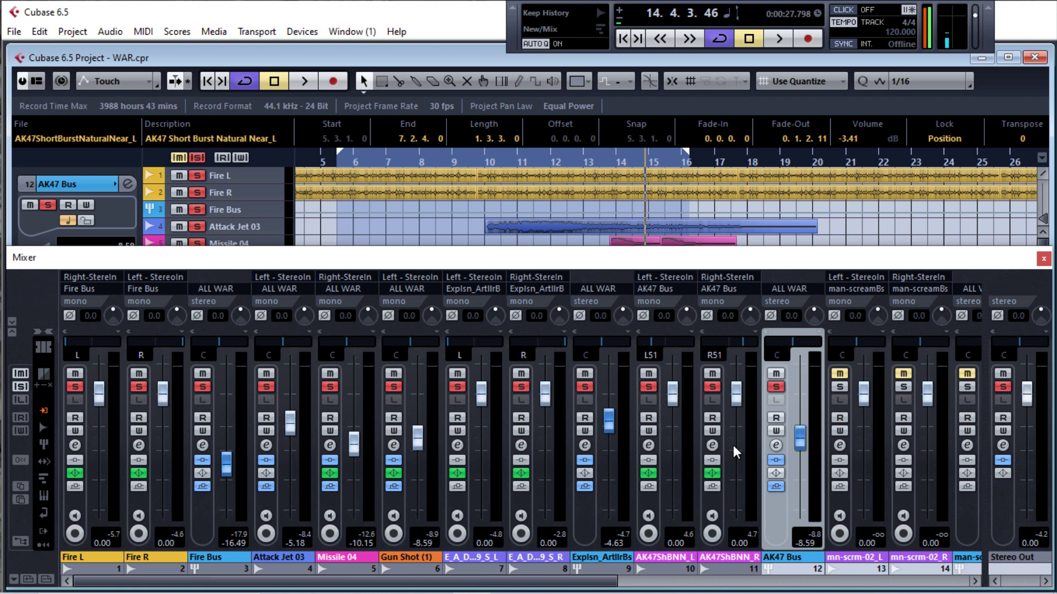
key(space)
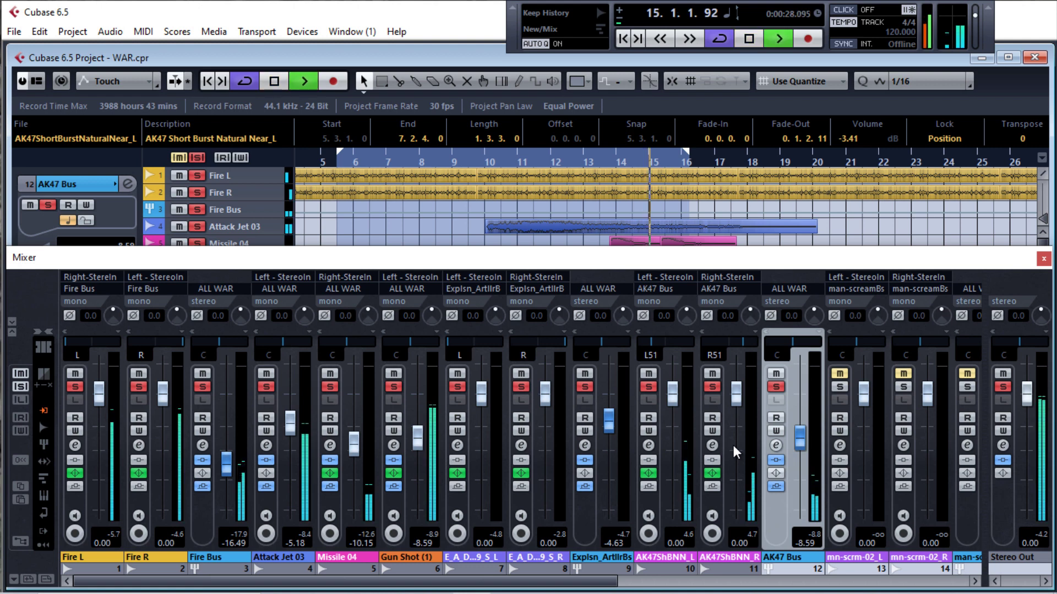
click(649, 498)
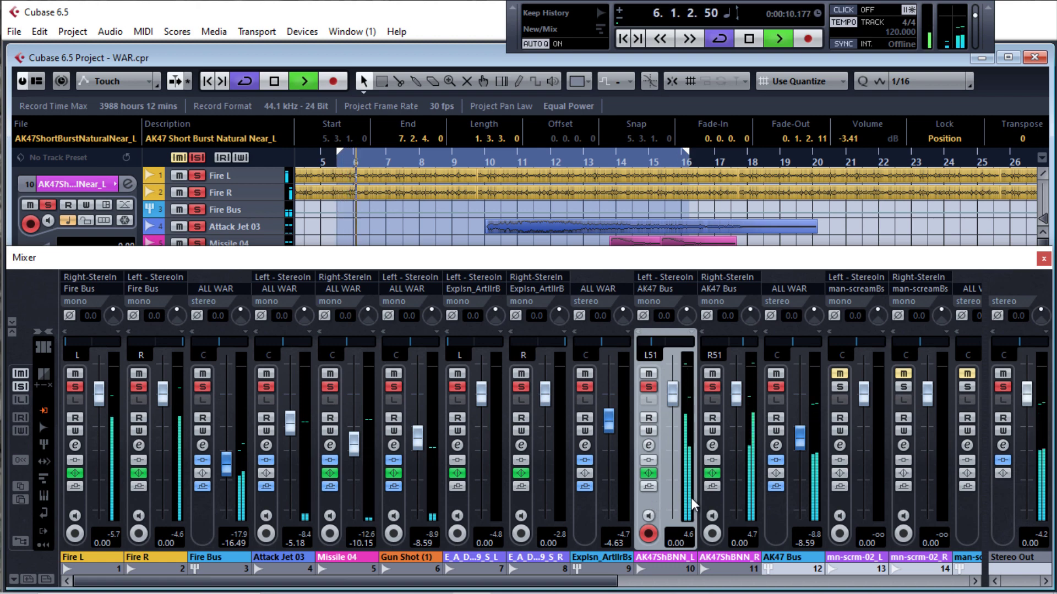
ctrl+click(708, 497)
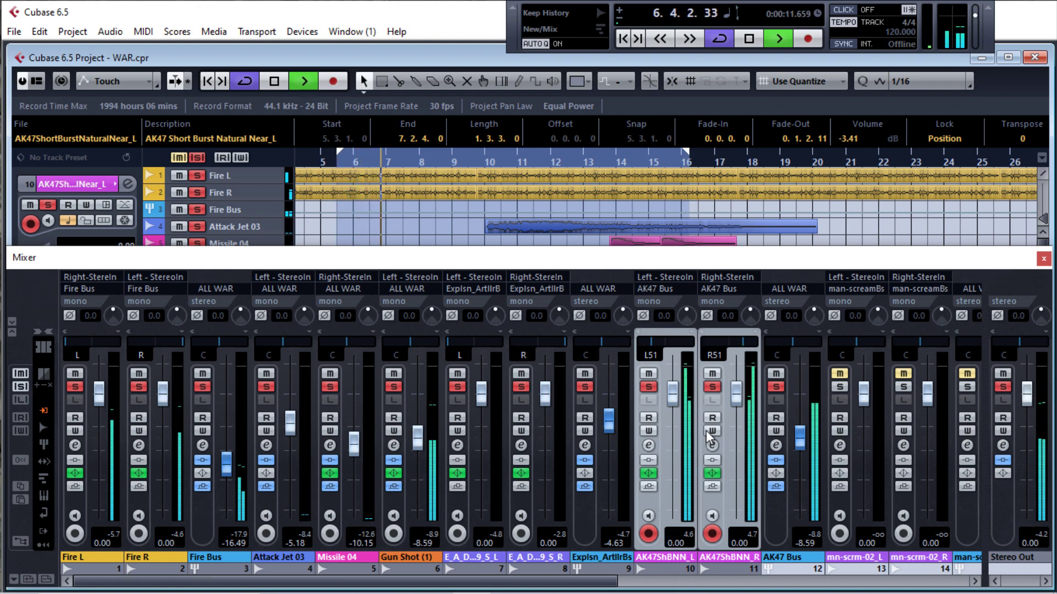
right_click(711, 499)
click(769, 329)
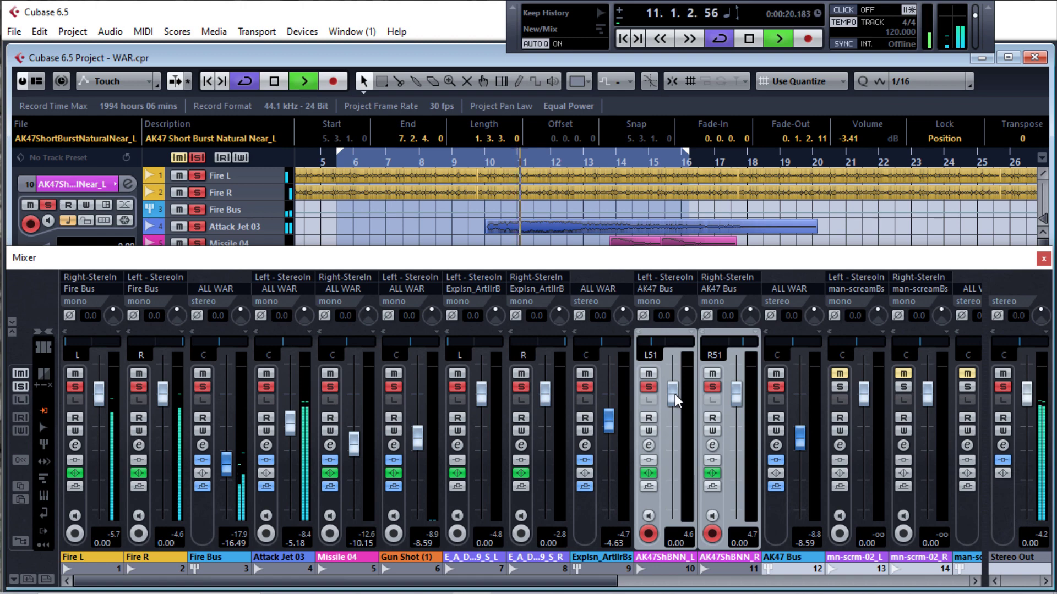
Step: Lower the linked AK47 Short Burst faders to -3.94 dB and raise the AK47 Bus to -8.22 dB during playback
drag(675, 395, 673, 412)
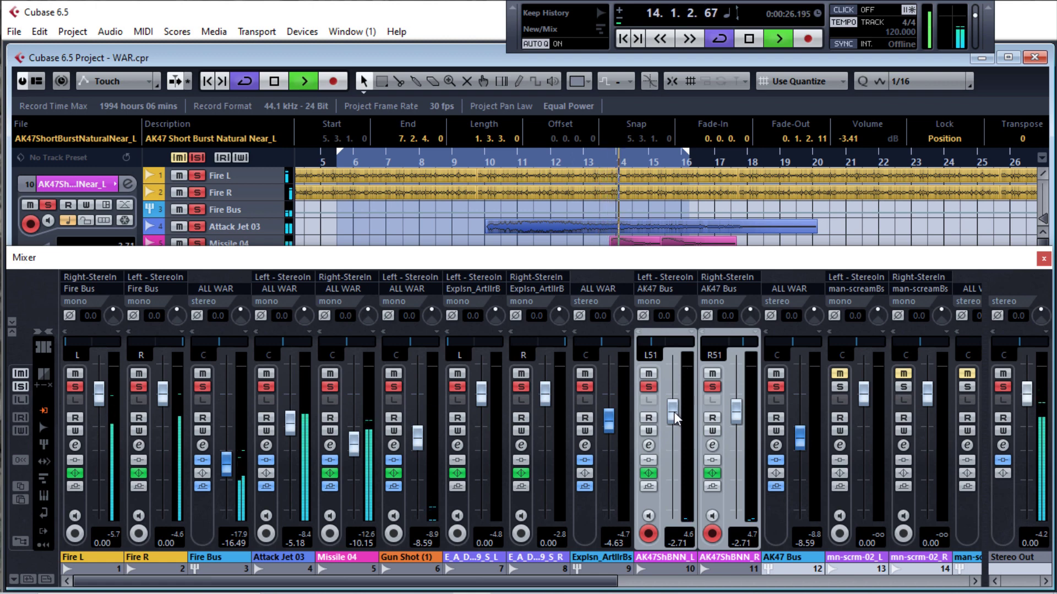
drag(674, 411, 674, 418)
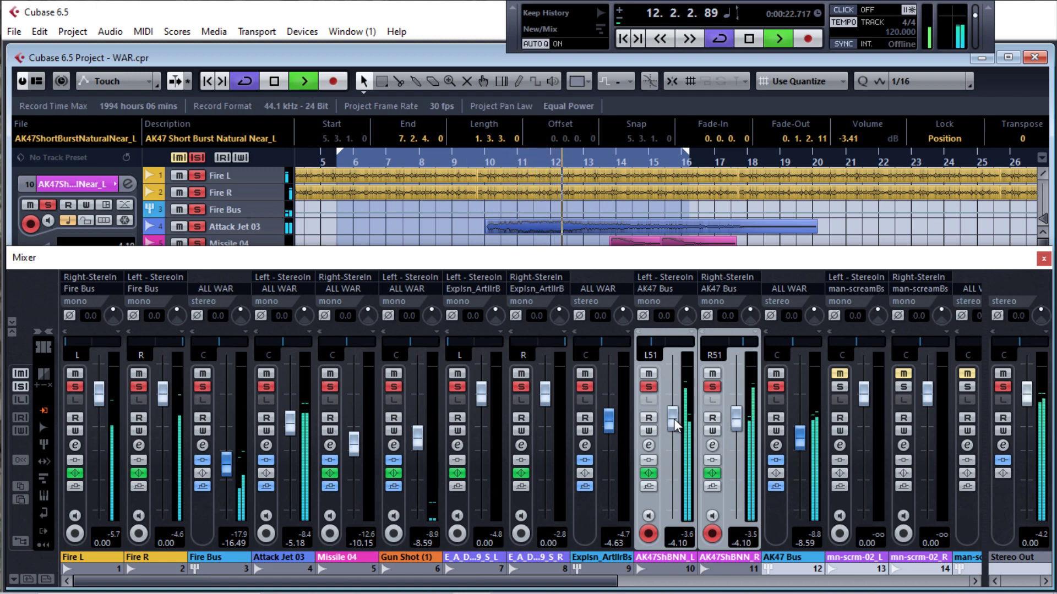
drag(674, 419, 674, 418)
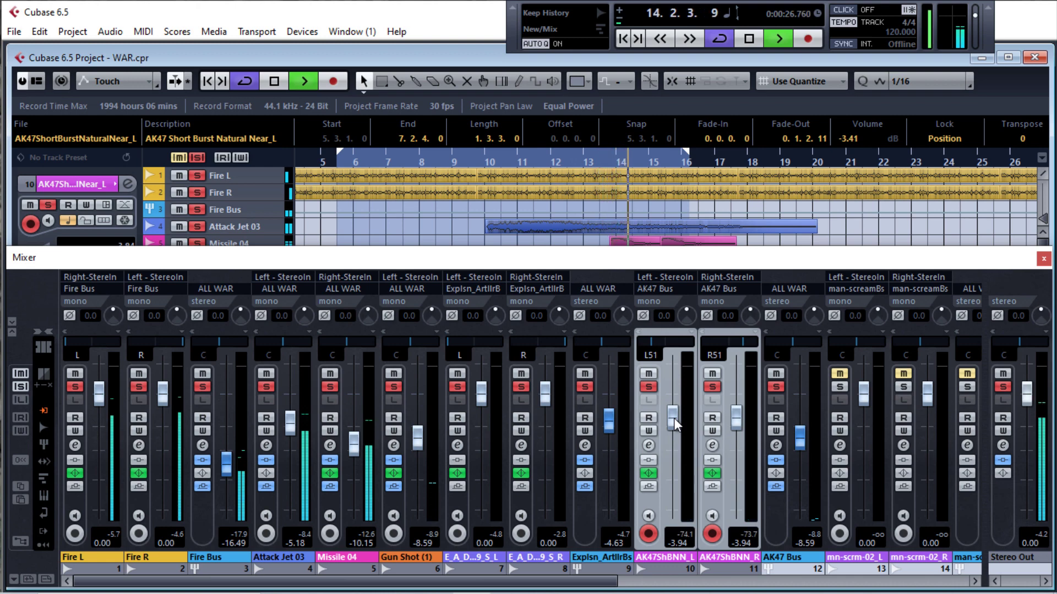
drag(797, 440, 797, 438)
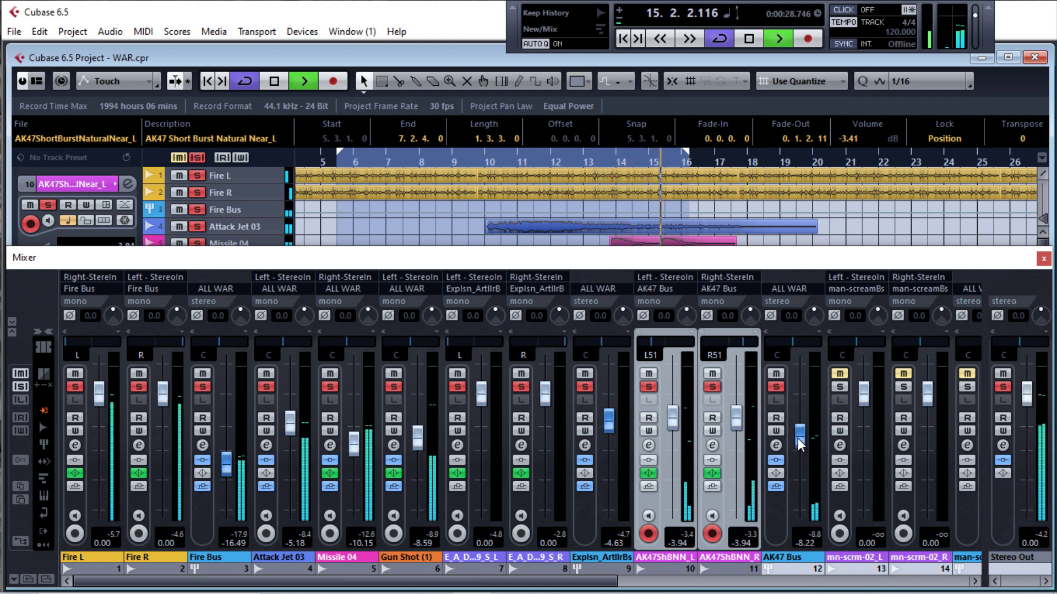
key(space)
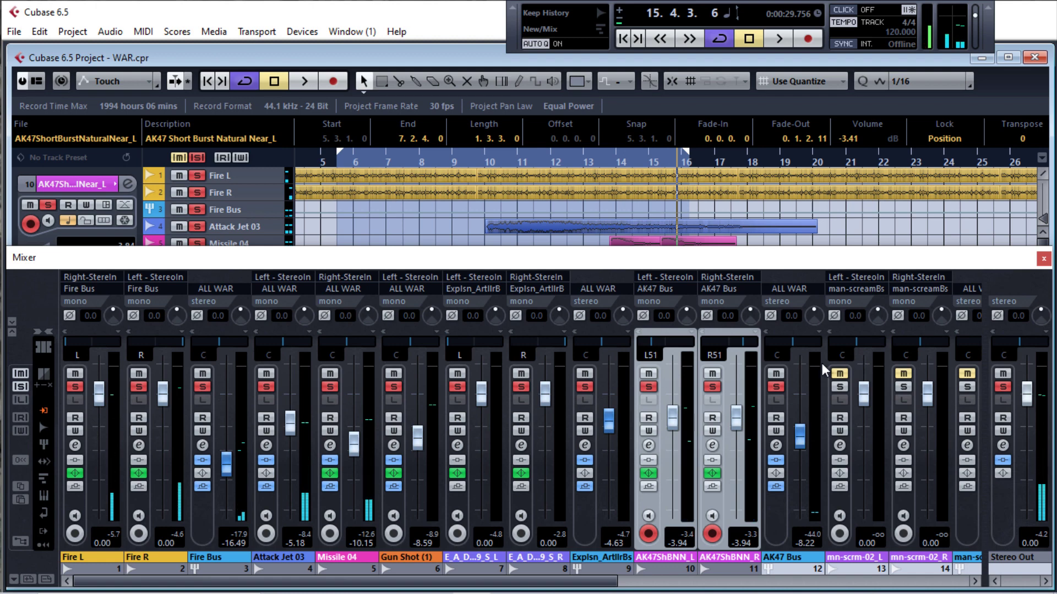
Step: Close the mixer and lock the left and right AK47 Short Burst tracks in the arrangement
click(1043, 259)
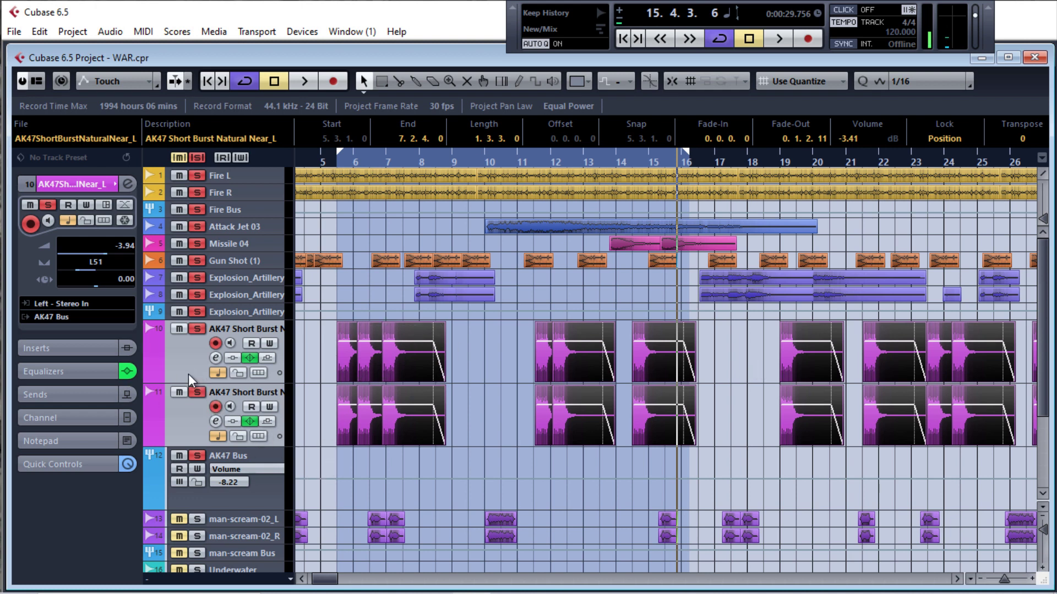
click(237, 372)
click(238, 438)
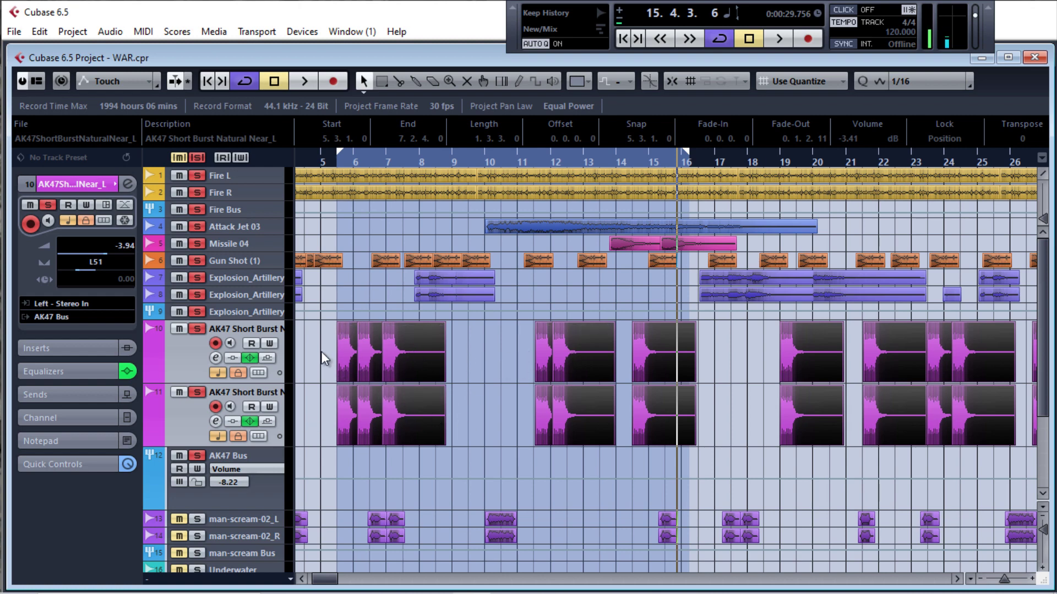
drag(322, 351, 786, 402)
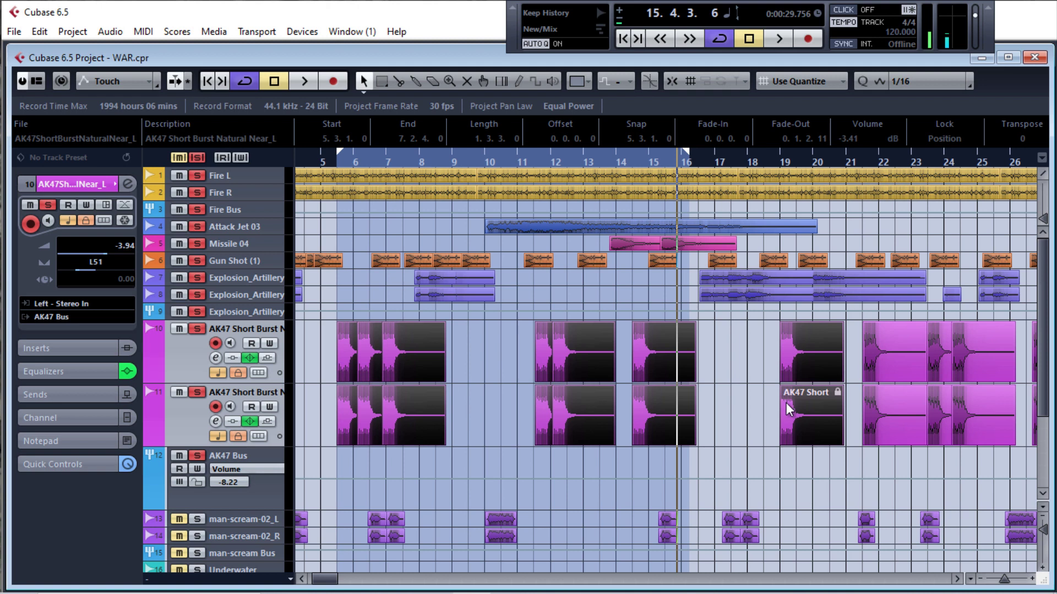
click(909, 355)
click(963, 361)
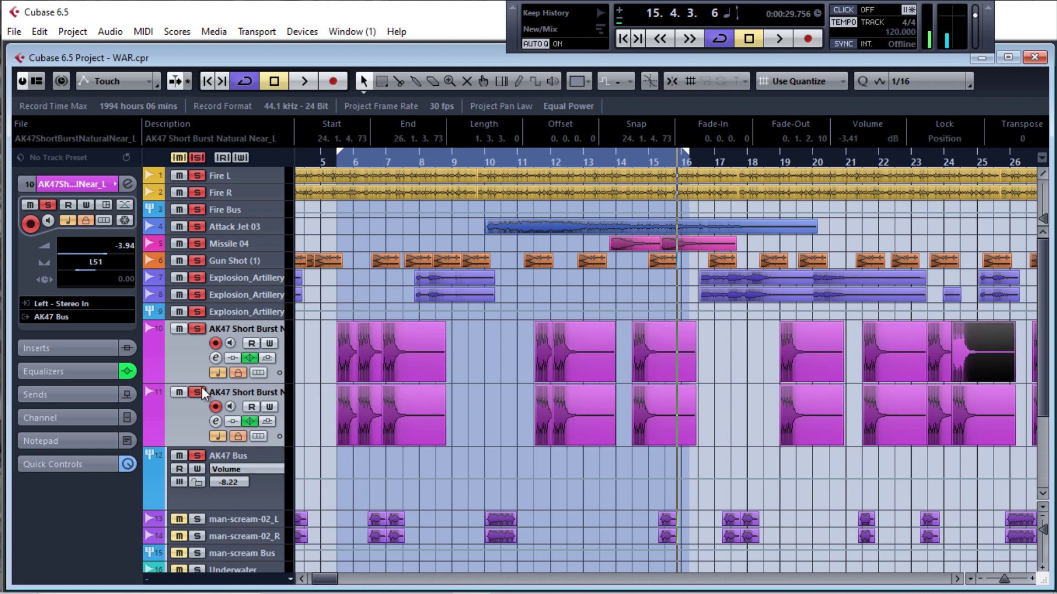
Step: Collapse the AK47 Short Burst tracks and the AK47 Bus to minimum track height
drag(198, 384, 199, 337)
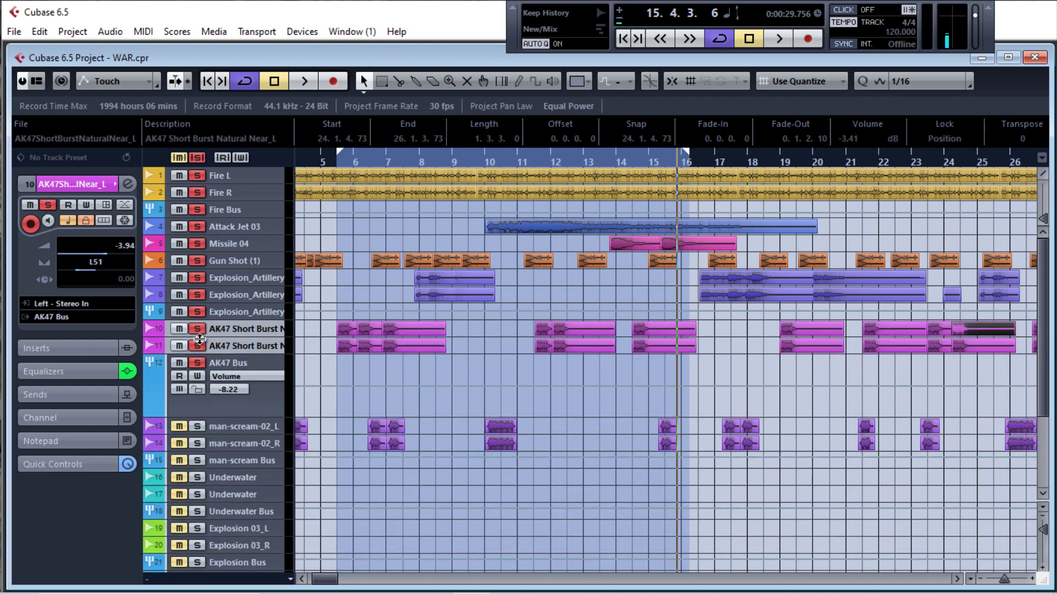
click(263, 413)
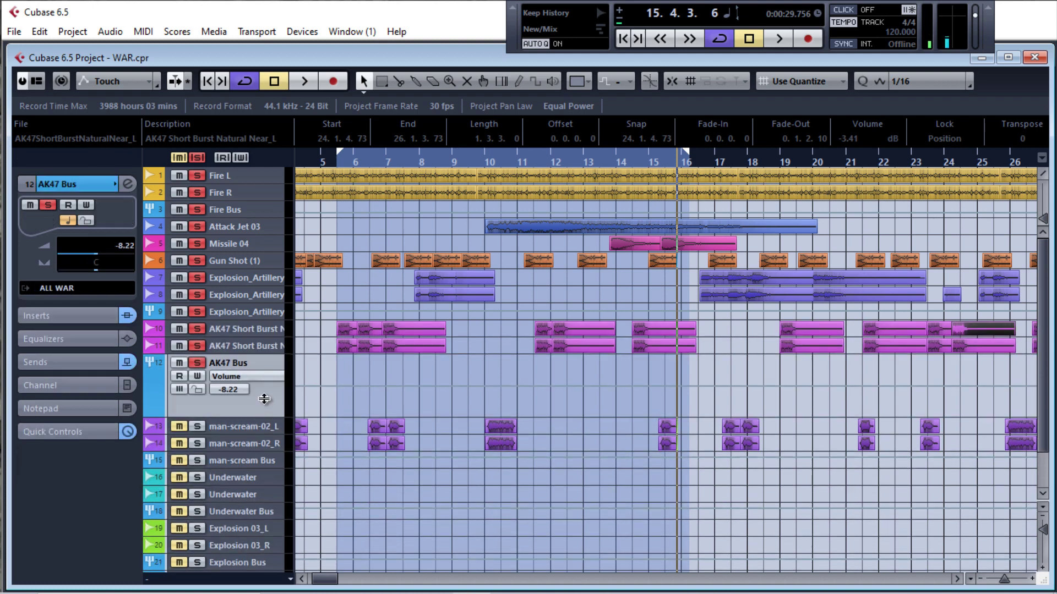
drag(264, 421, 263, 373)
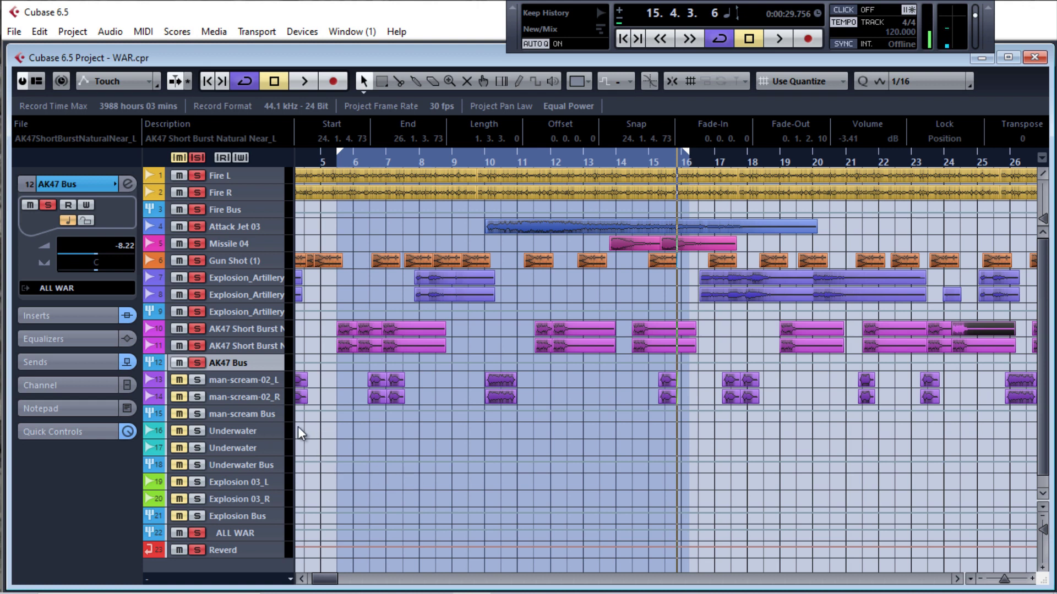
Step: Select the man-scream-02 left and right tracks with their bus and enlarge their track height
drag(328, 579, 321, 578)
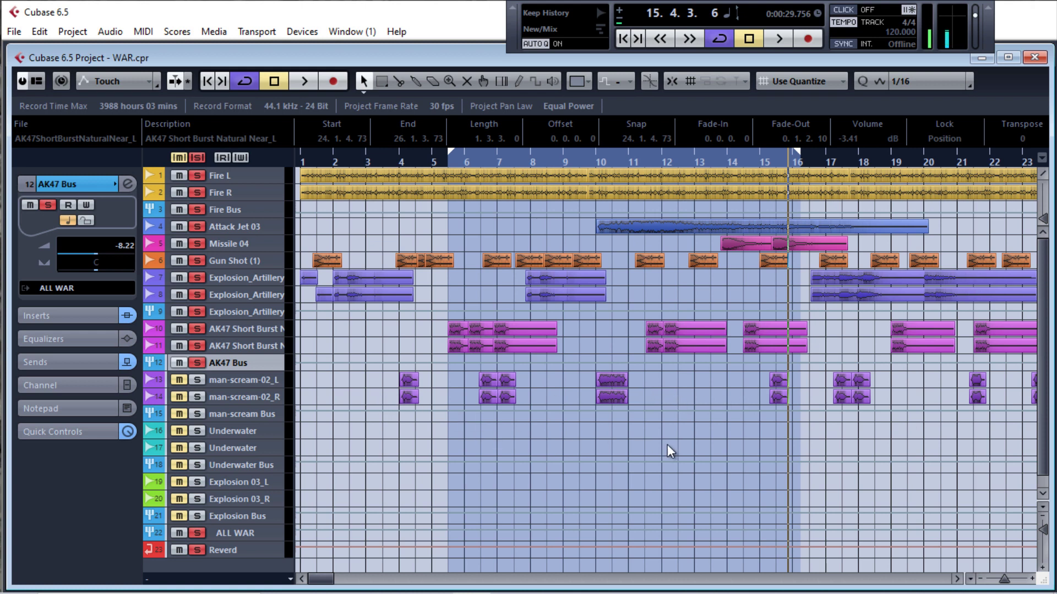
drag(322, 579, 348, 580)
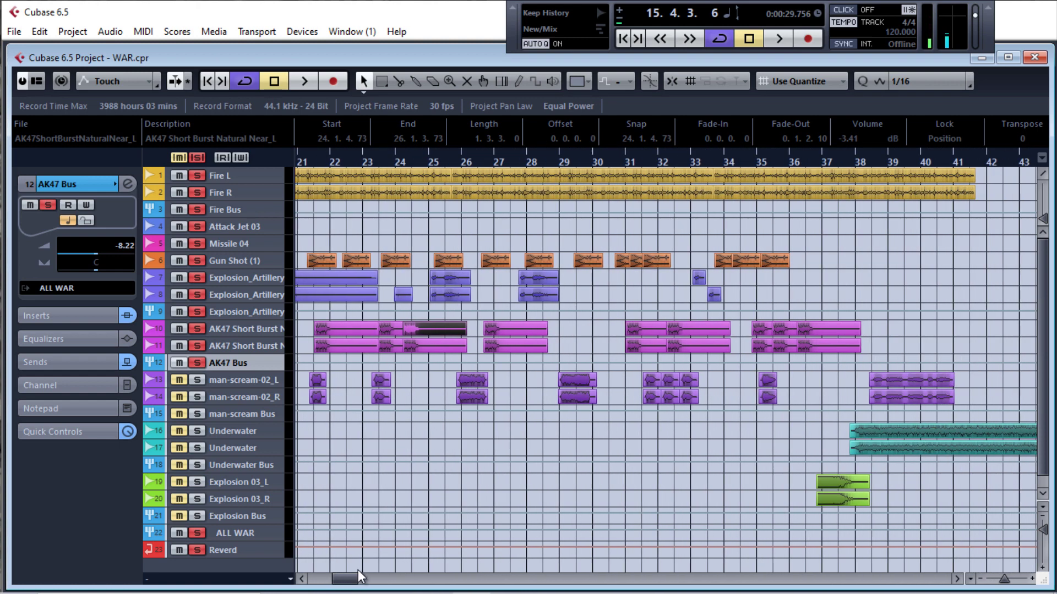
drag(601, 391, 567, 401)
click(263, 380)
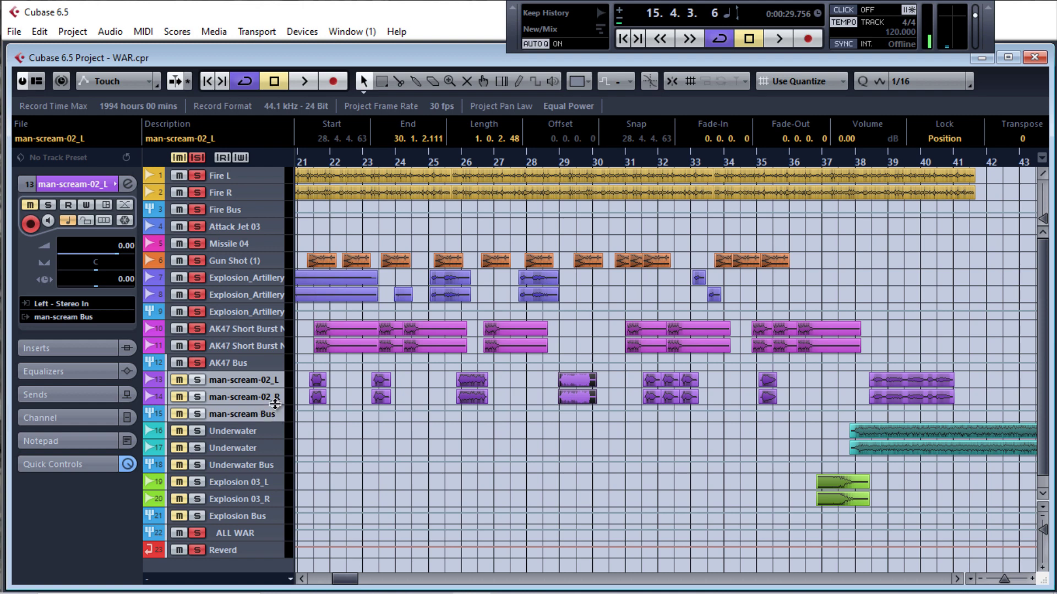
drag(274, 404, 276, 435)
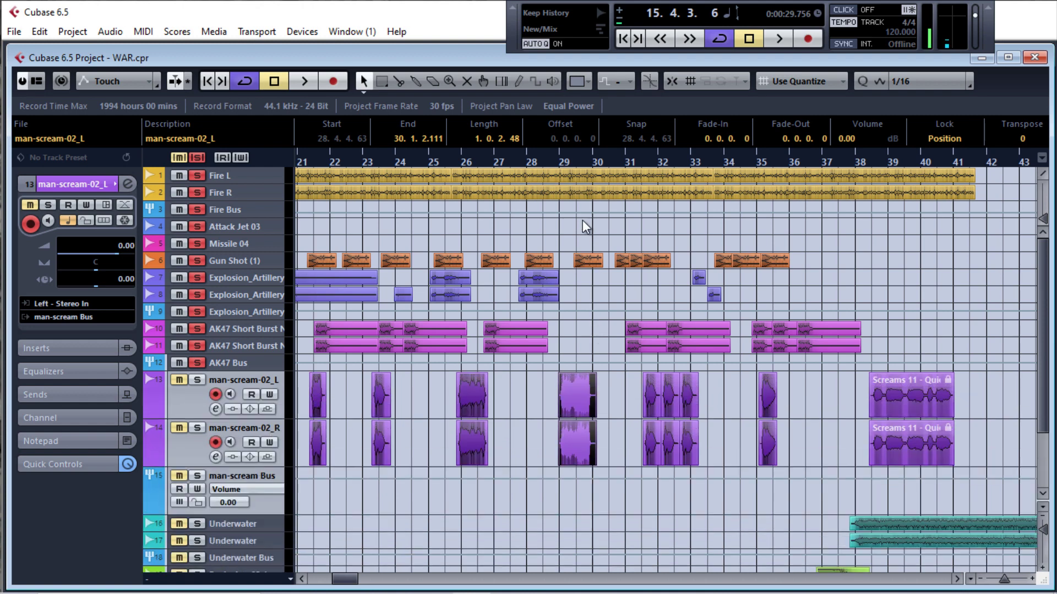
Step: Select the left man-scream clip at bar 29 and set the loop range to its length
drag(563, 163, 555, 220)
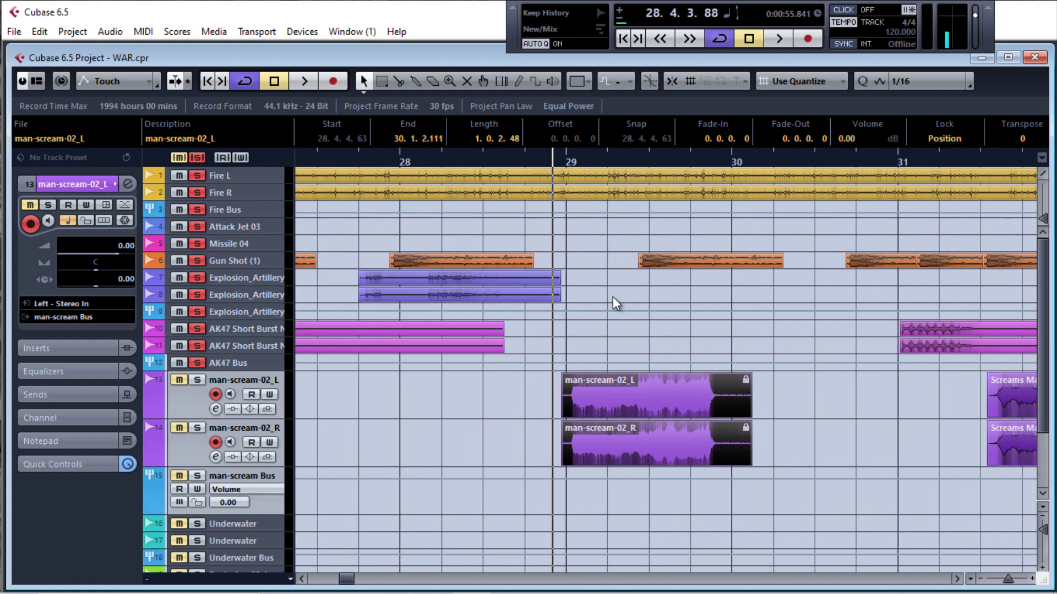
click(645, 404)
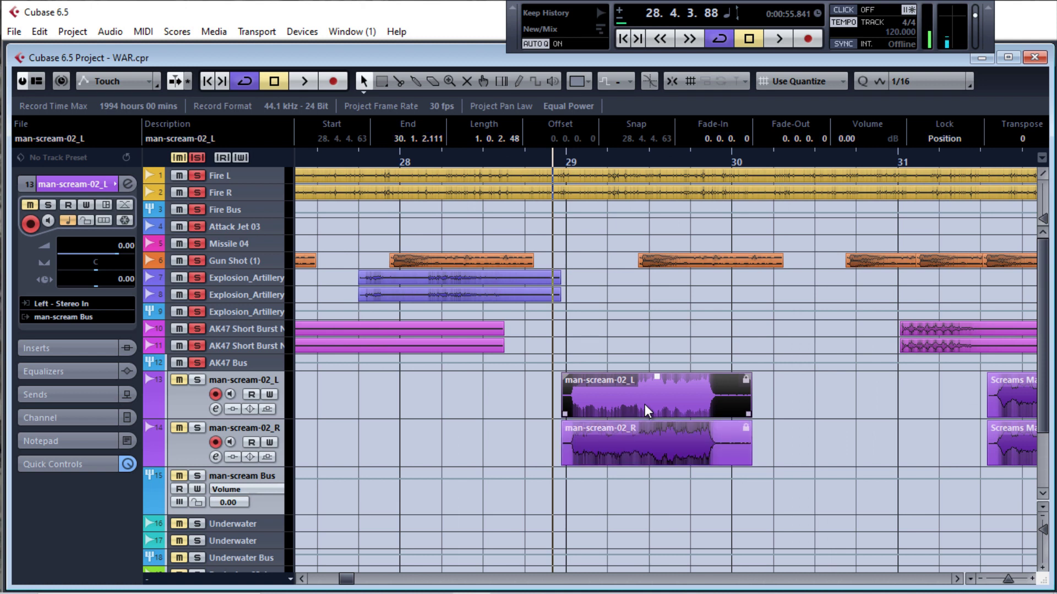
key(p)
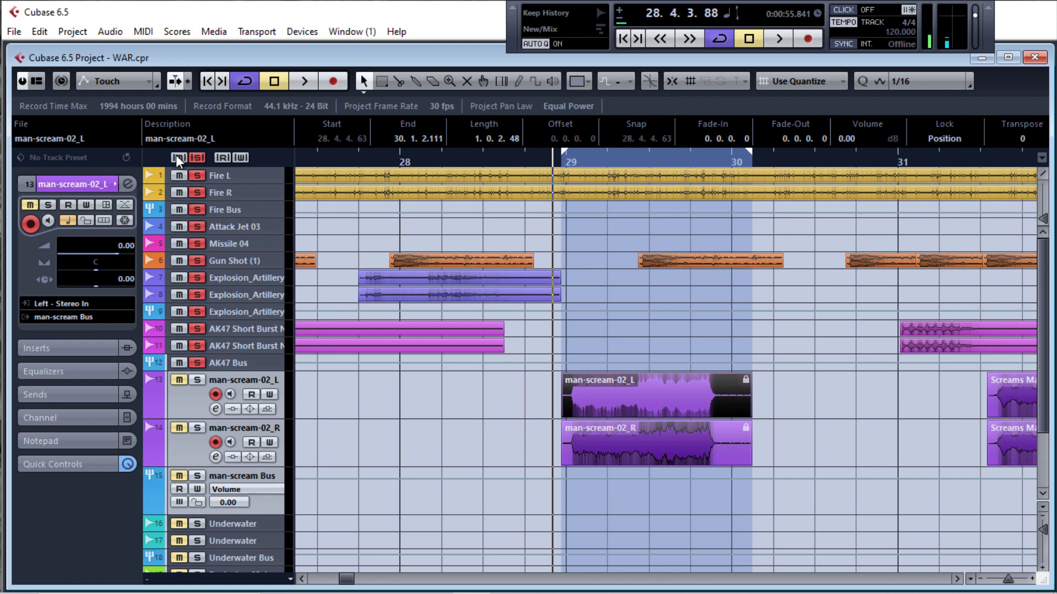
Step: Clear all solos, solo the man-scream-02_L track and audition its looped scream
click(197, 158)
click(197, 380)
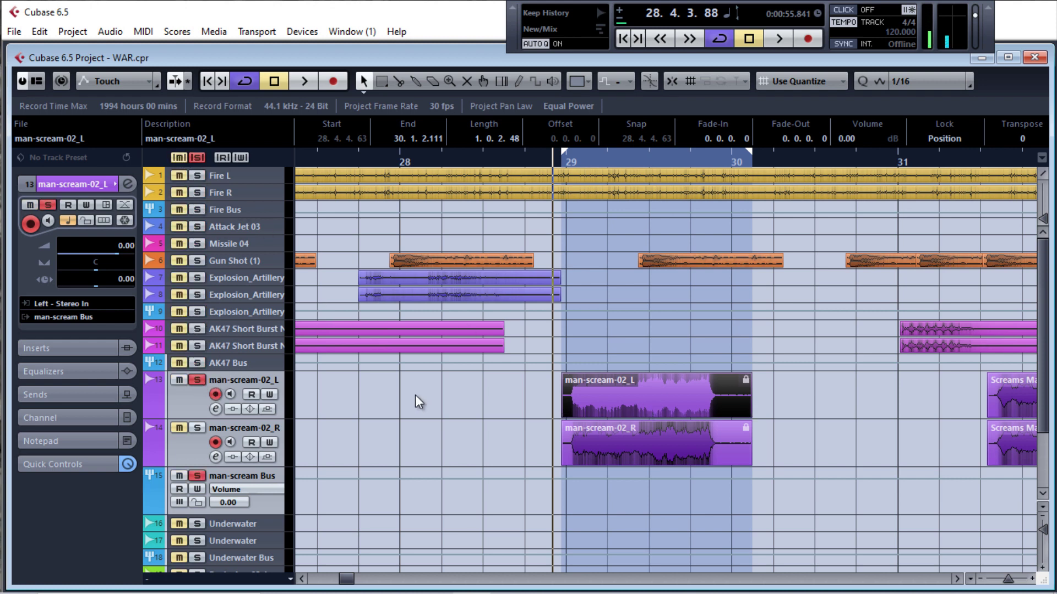
key(space)
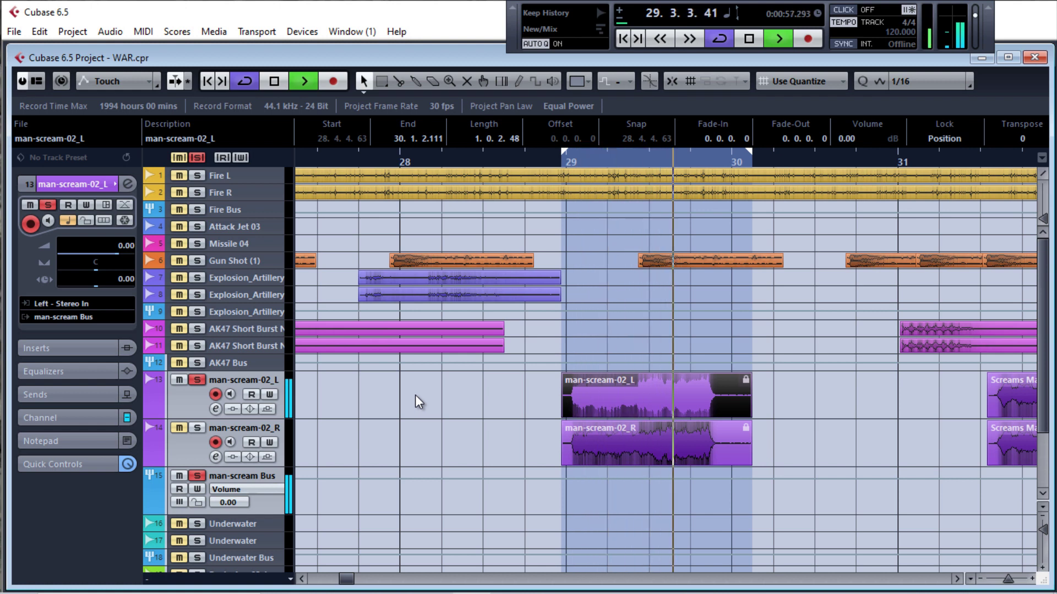
key(space)
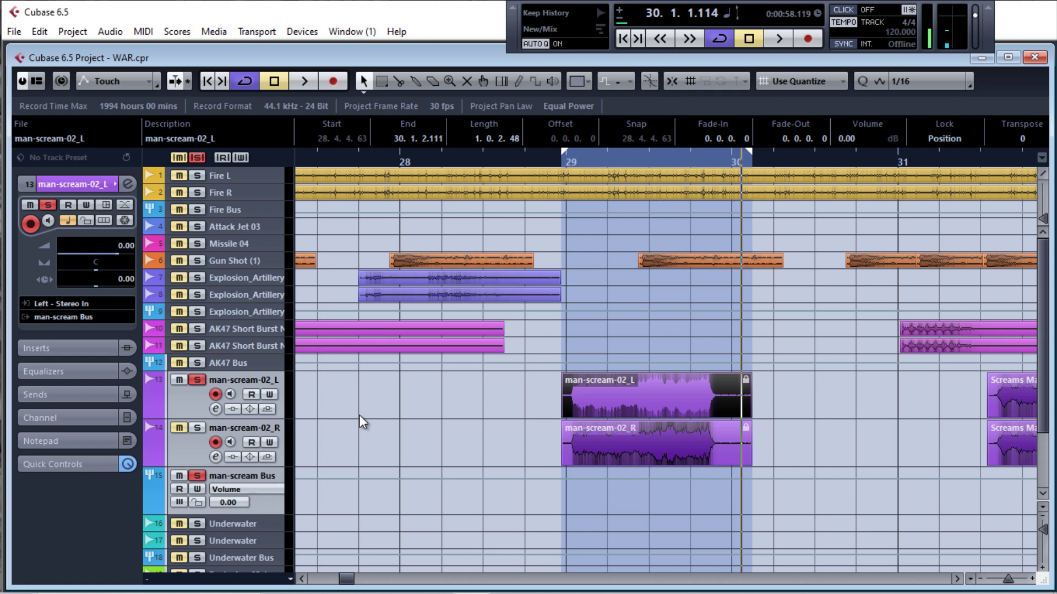
Step: Enable EQ band 1 on the man-scream-02_L channel as a High Pass I filter at 30.3 Hz
click(215, 409)
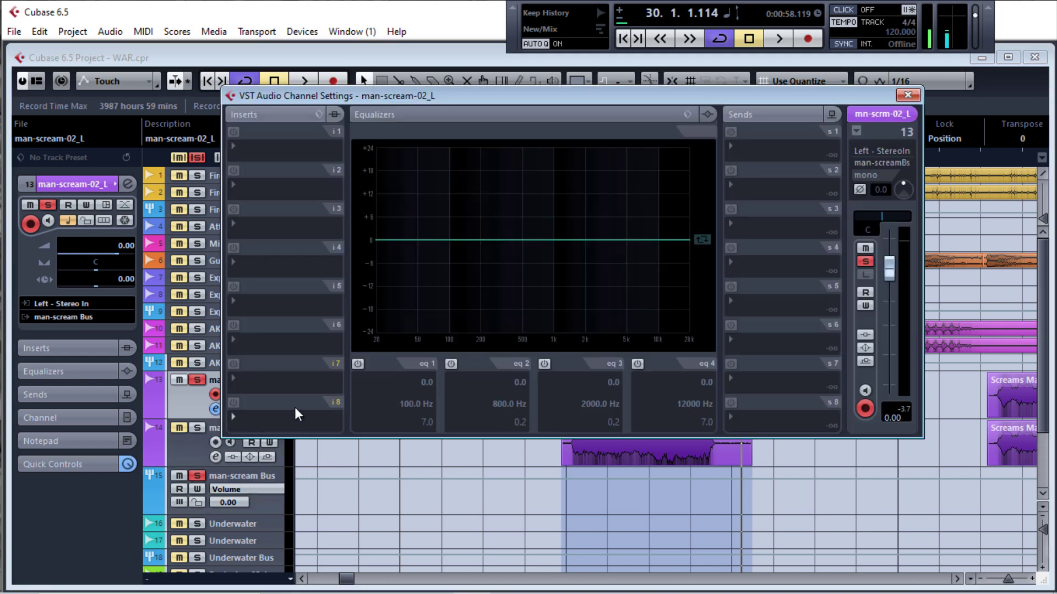
drag(602, 93, 620, 111)
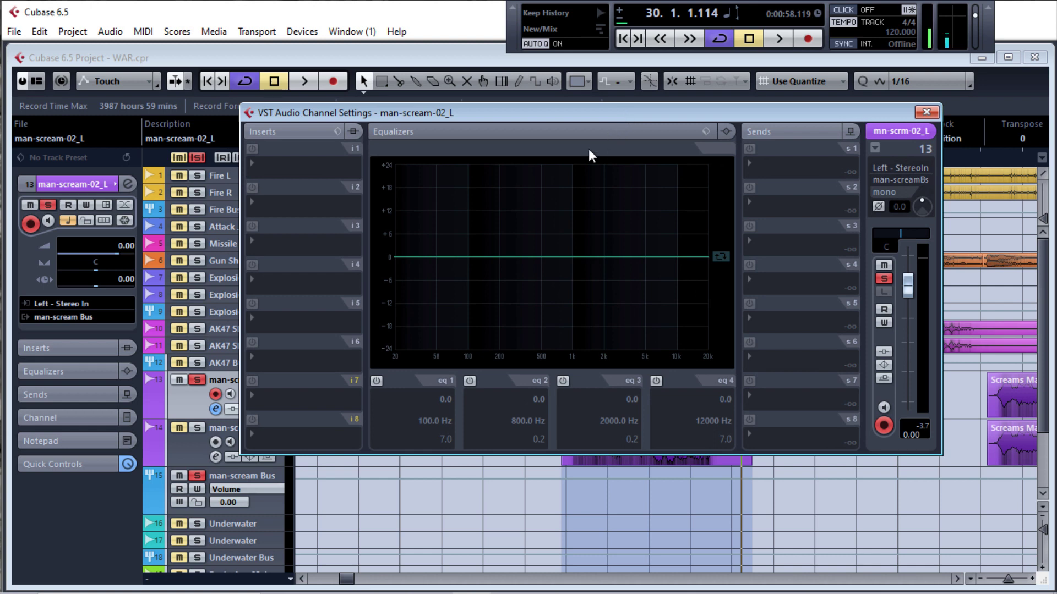
click(376, 381)
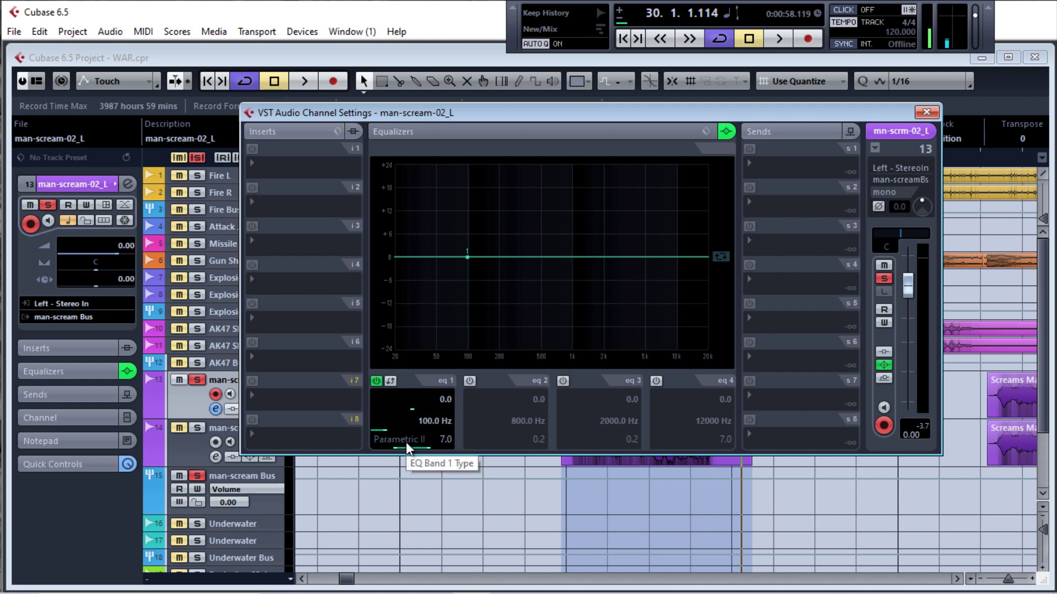
scroll(405, 439, up, 3)
scroll(406, 443, down, 5)
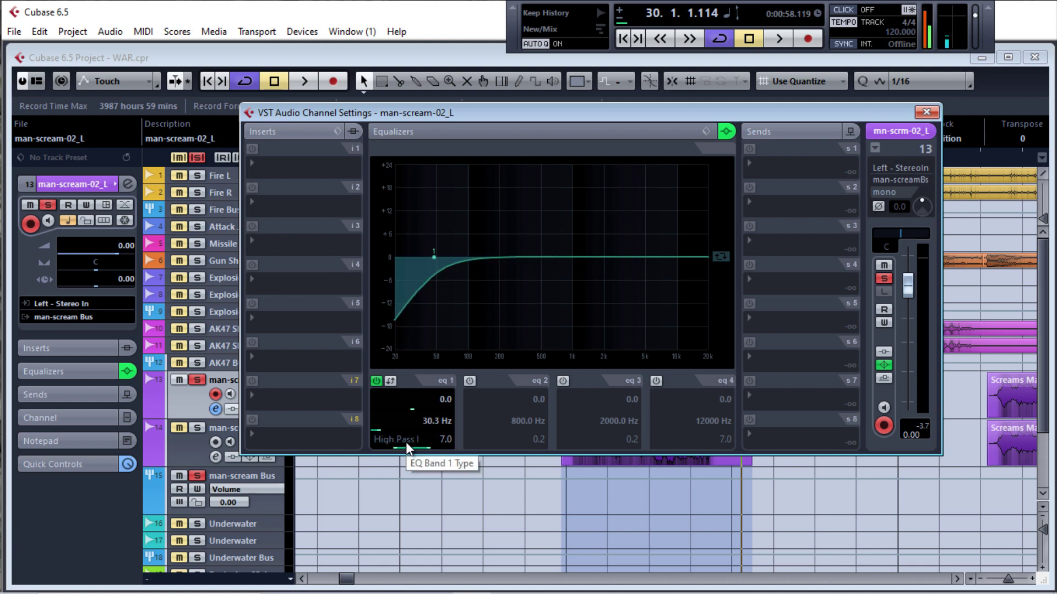
Step: Sweep the man-scream-02_L band 1 High Pass cutoff during looped playback and settle it at 598.6 Hz
key(space)
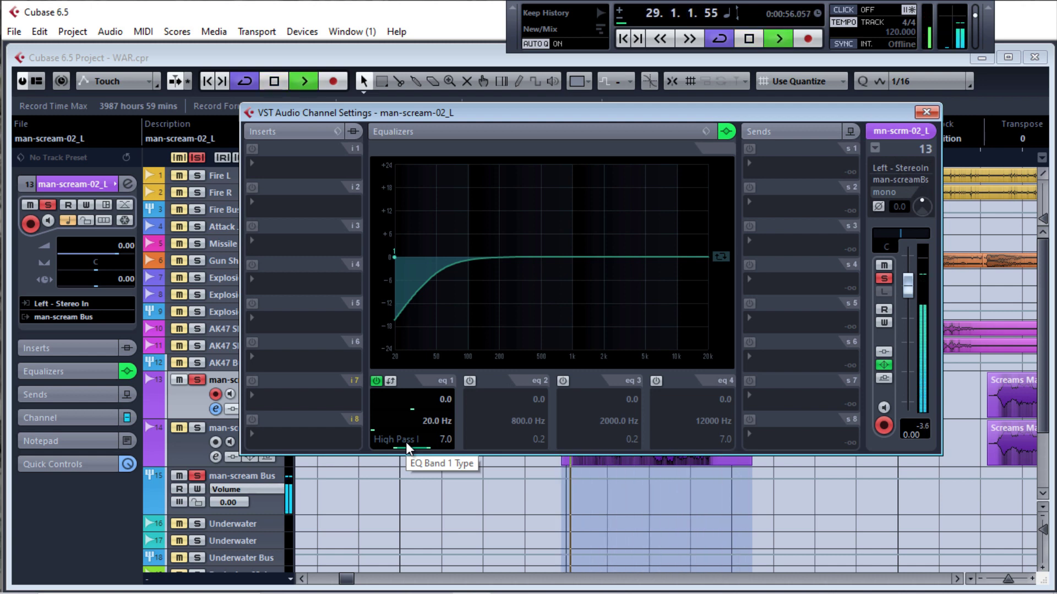
scroll(407, 442, up, 2)
scroll(406, 442, up, 10)
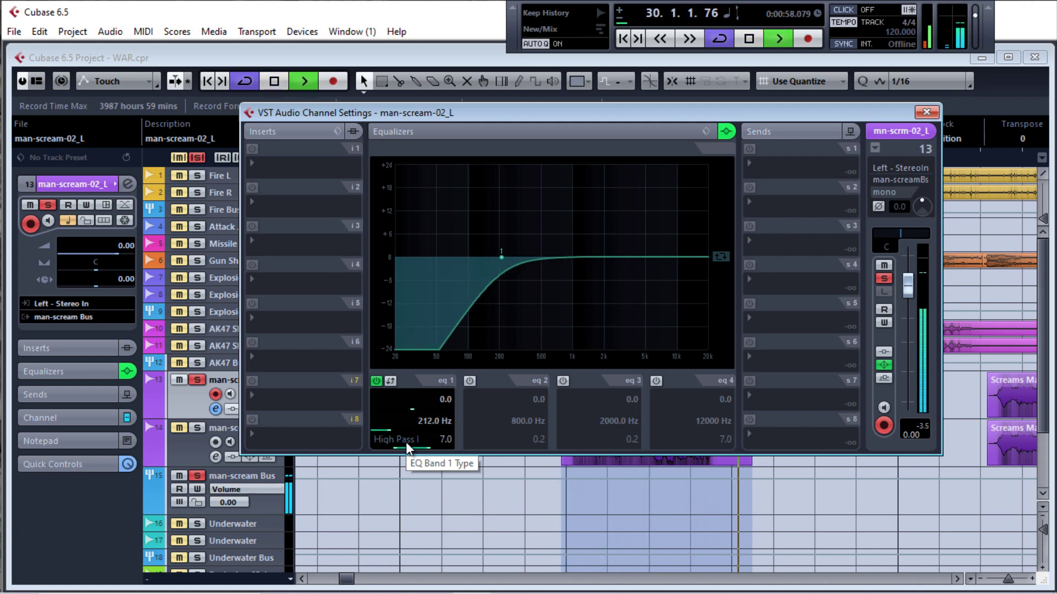
scroll(407, 442, up, 5)
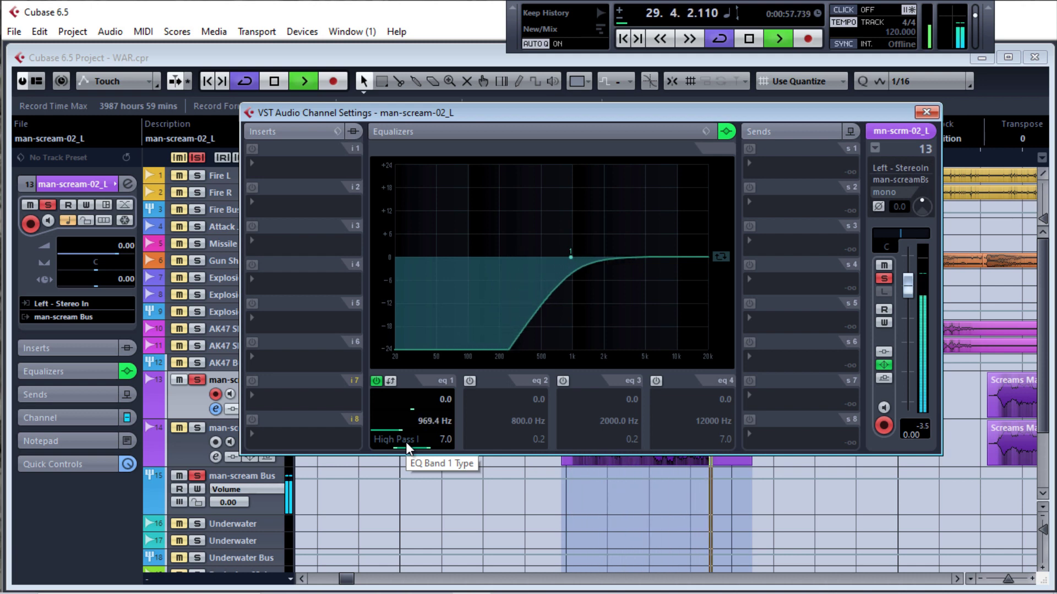
scroll(405, 442, down, 10)
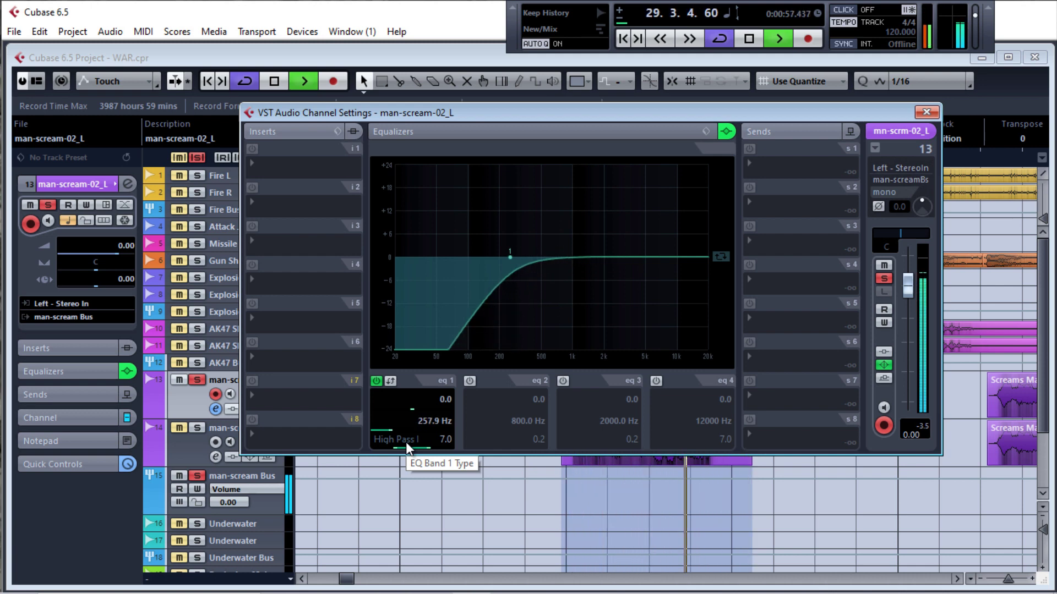
scroll(405, 442, up, 2)
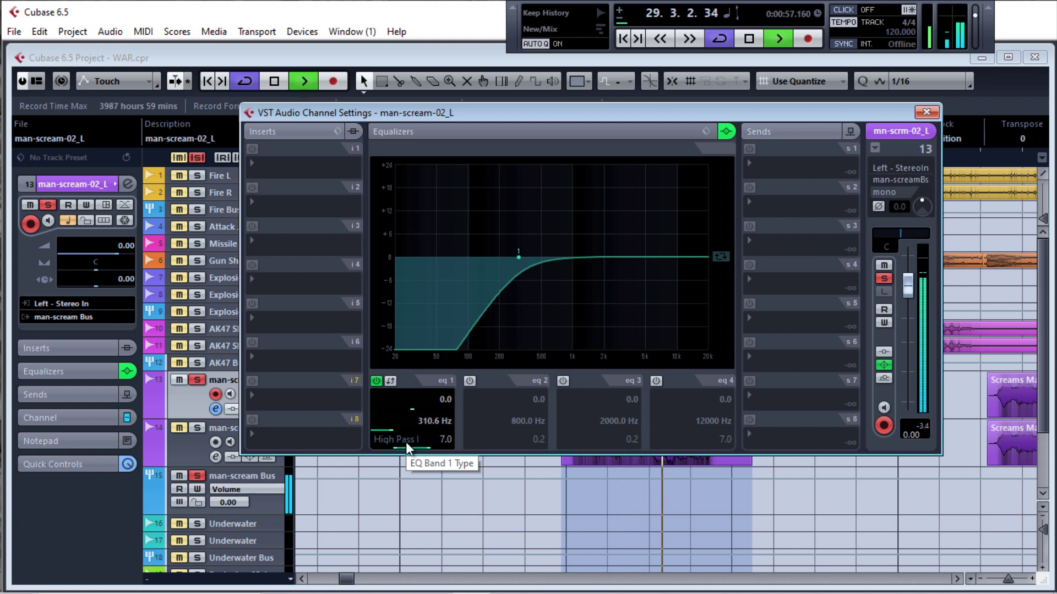
scroll(405, 441, up, 15)
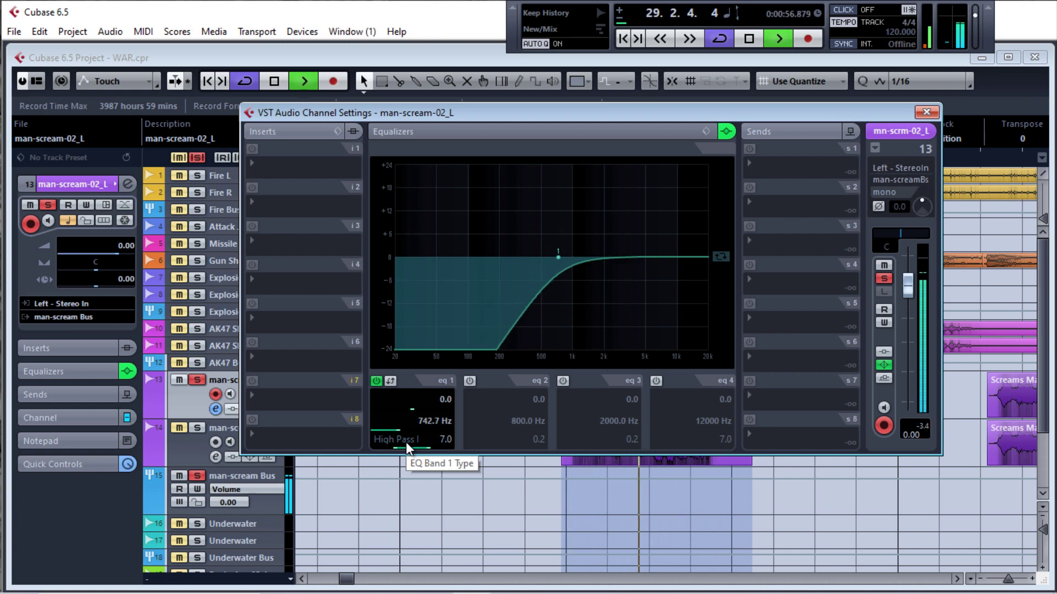
scroll(405, 441, up, 2)
scroll(405, 441, down, 7)
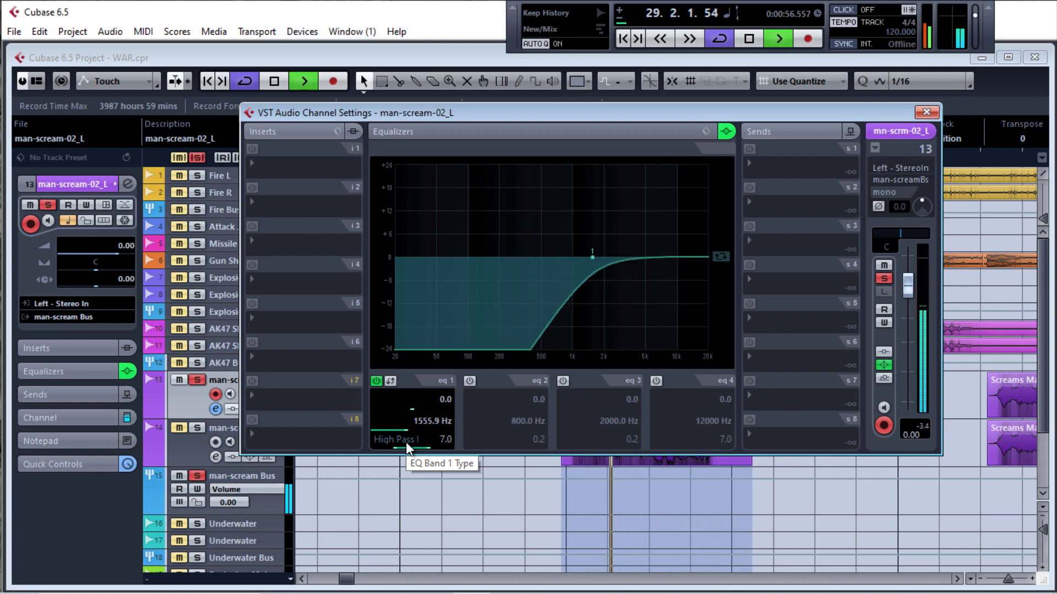
scroll(405, 442, down, 4)
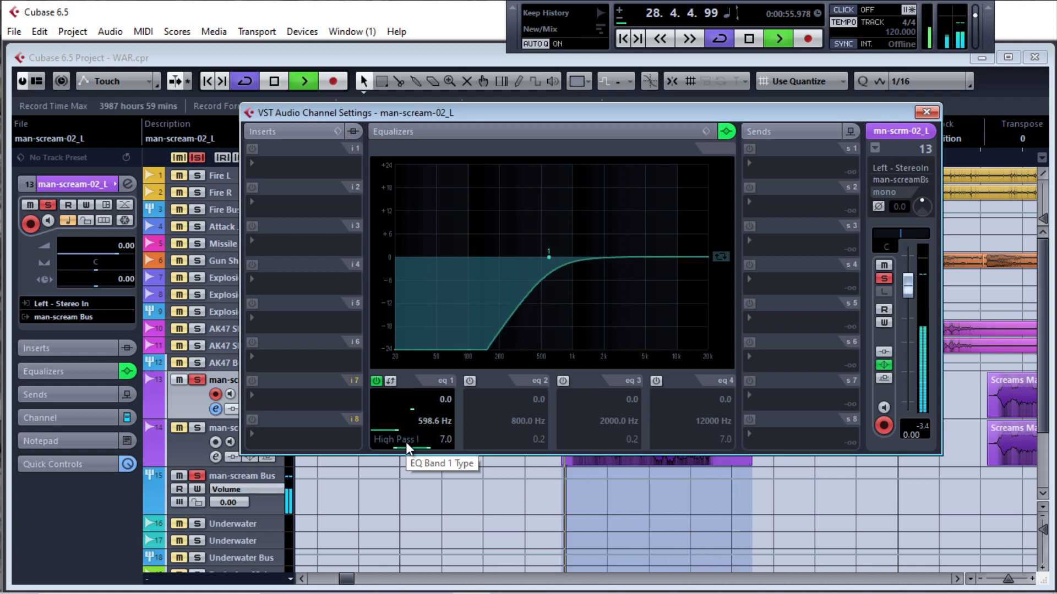
key(space)
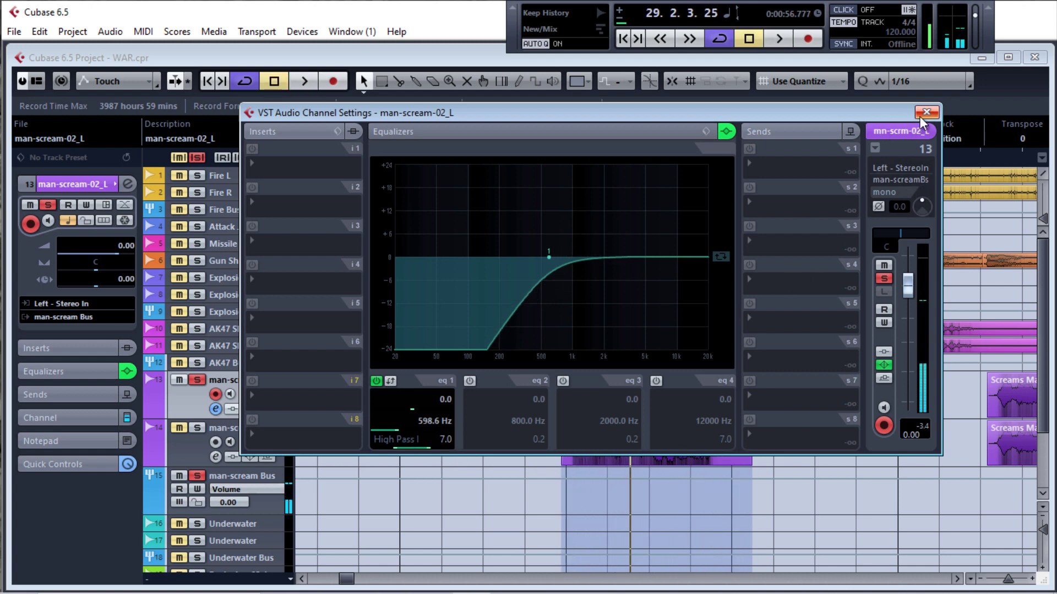
click(926, 112)
Step: Copy the EQ band 1 frequency value from the man-scream-02_L channel settings
mouse_move(677, 442)
mouse_down()
mouse_move(676, 416)
mouse_move(677, 450)
mouse_move(677, 412)
mouse_move(679, 457)
mouse_up()
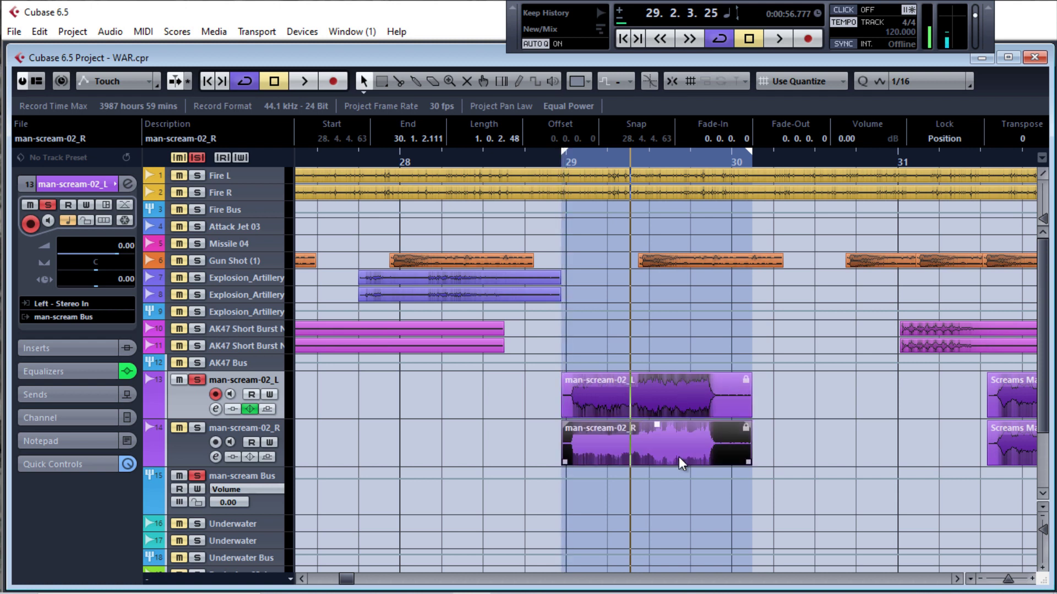
click(325, 407)
click(215, 409)
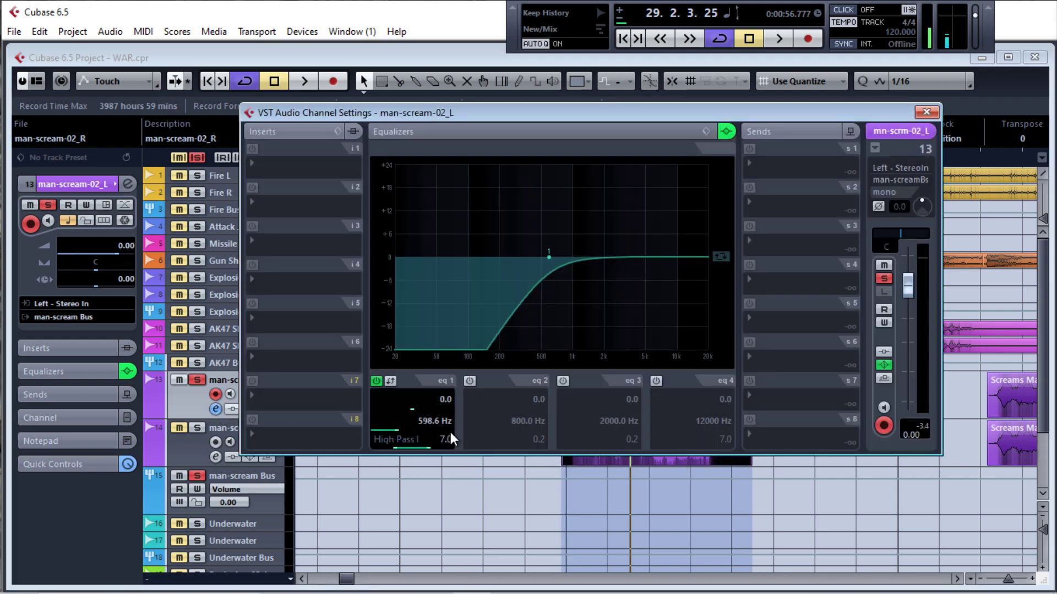
click(428, 420)
right_click(427, 421)
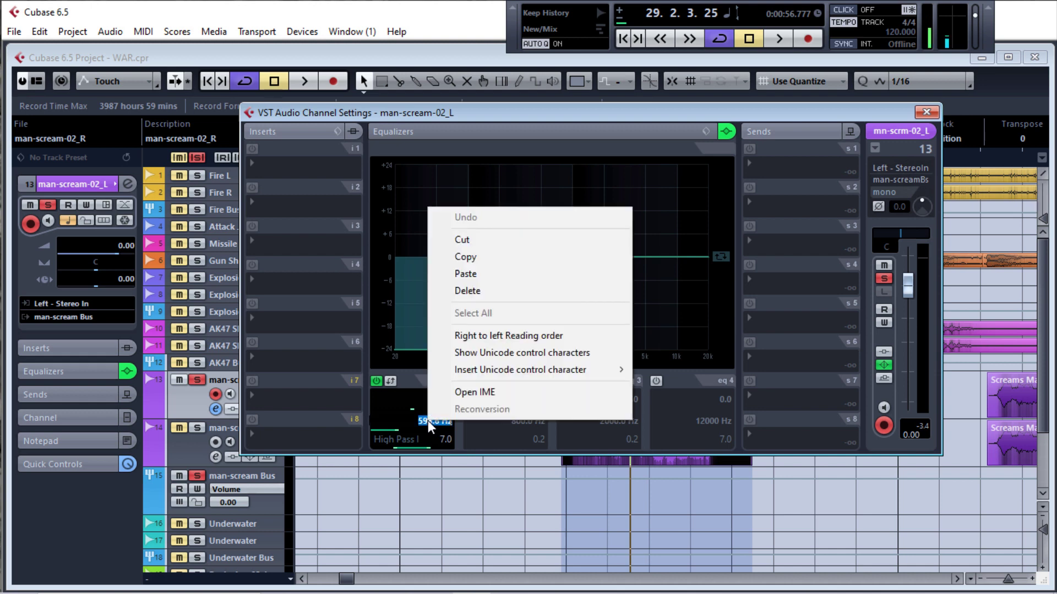
click(472, 260)
click(926, 113)
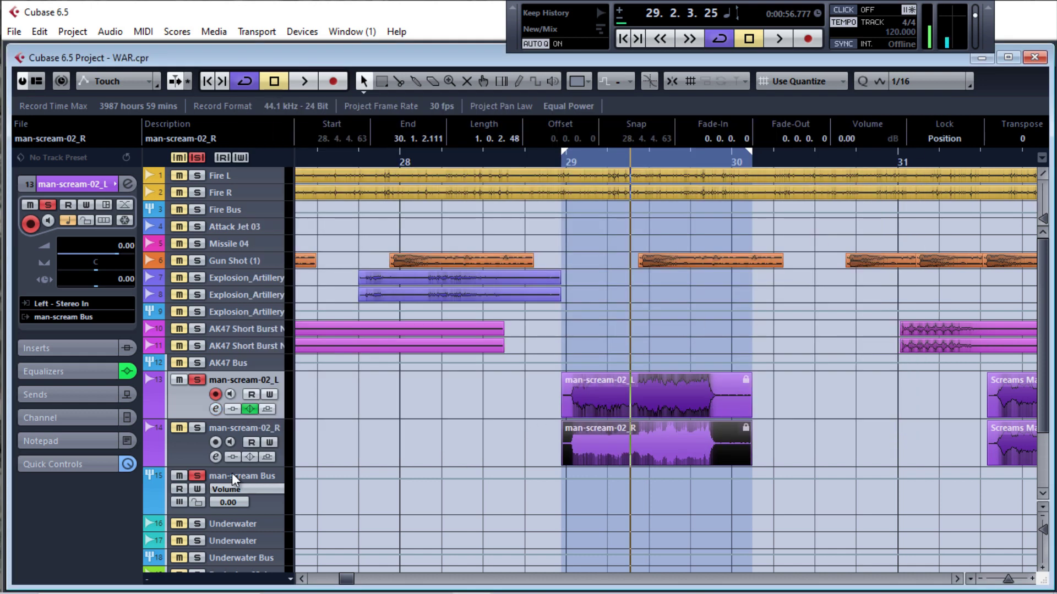
Step: Solo the man-scream-02_R track and enable its EQ band 1 as a High Pass I filter
click(214, 455)
click(197, 428)
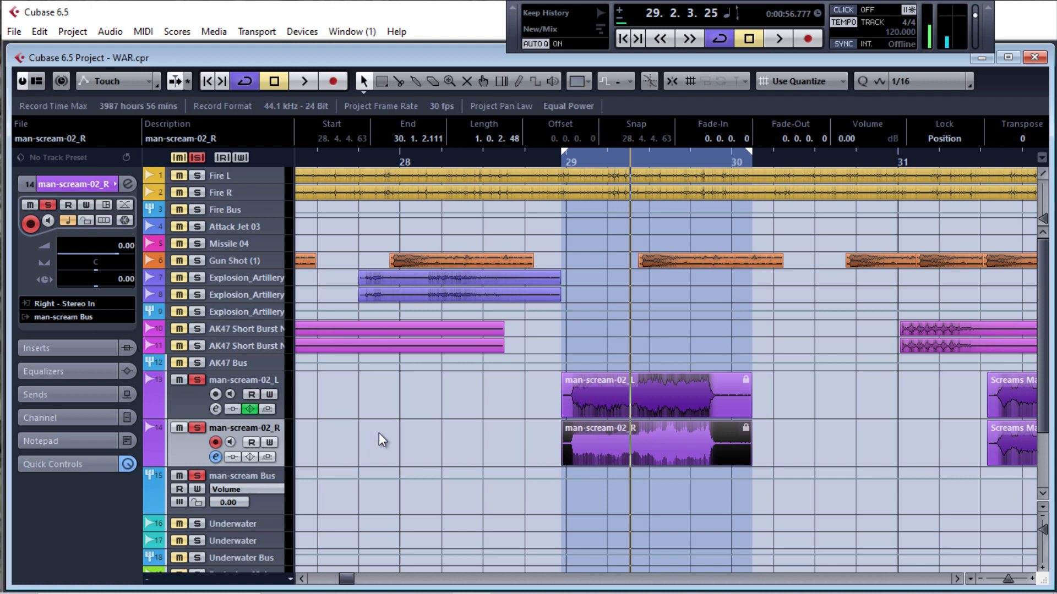
click(216, 457)
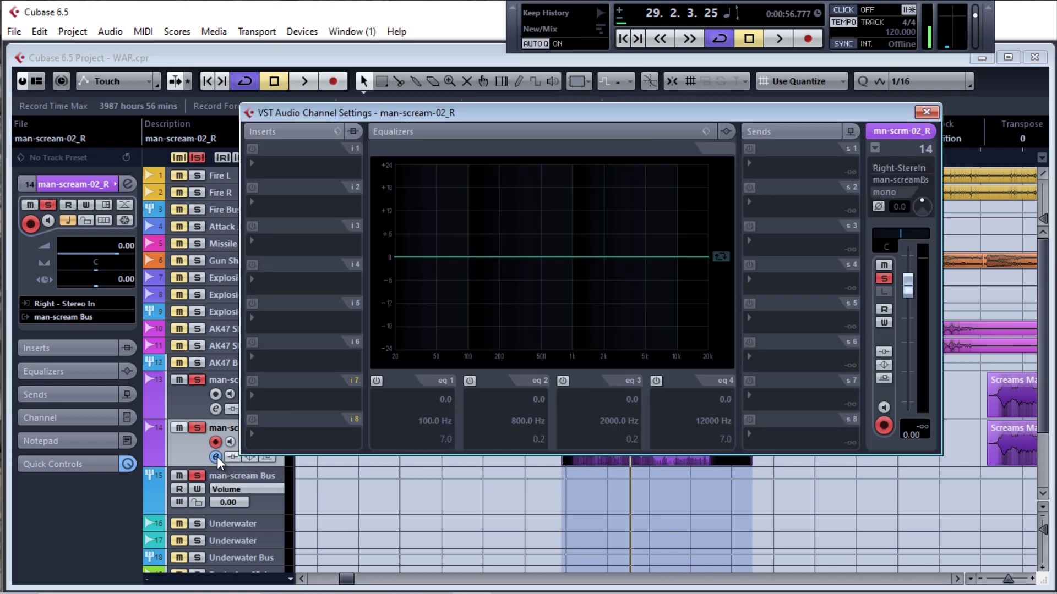
click(410, 422)
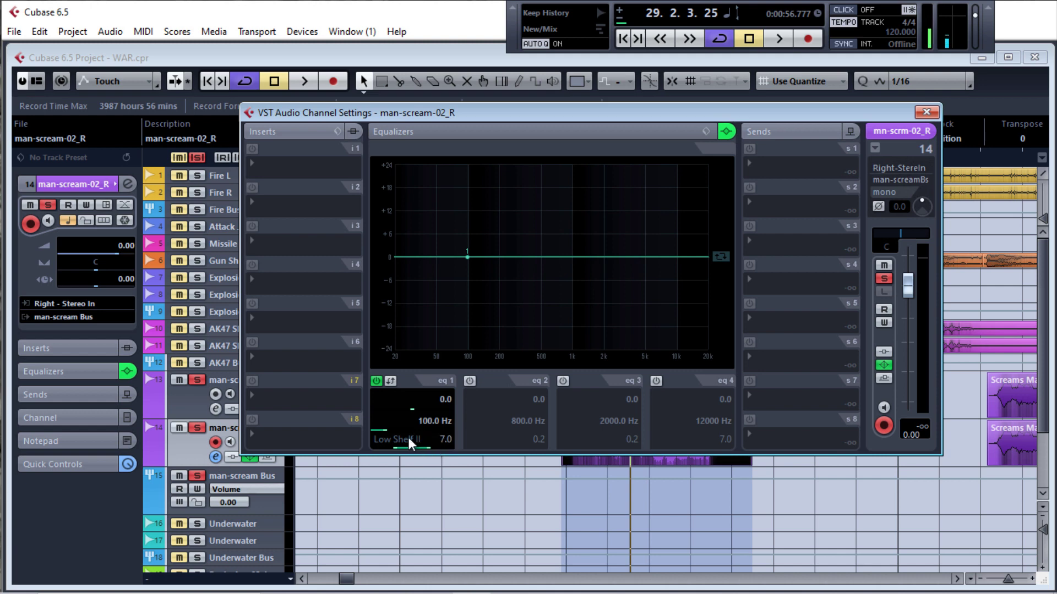
scroll(409, 439, down, 1)
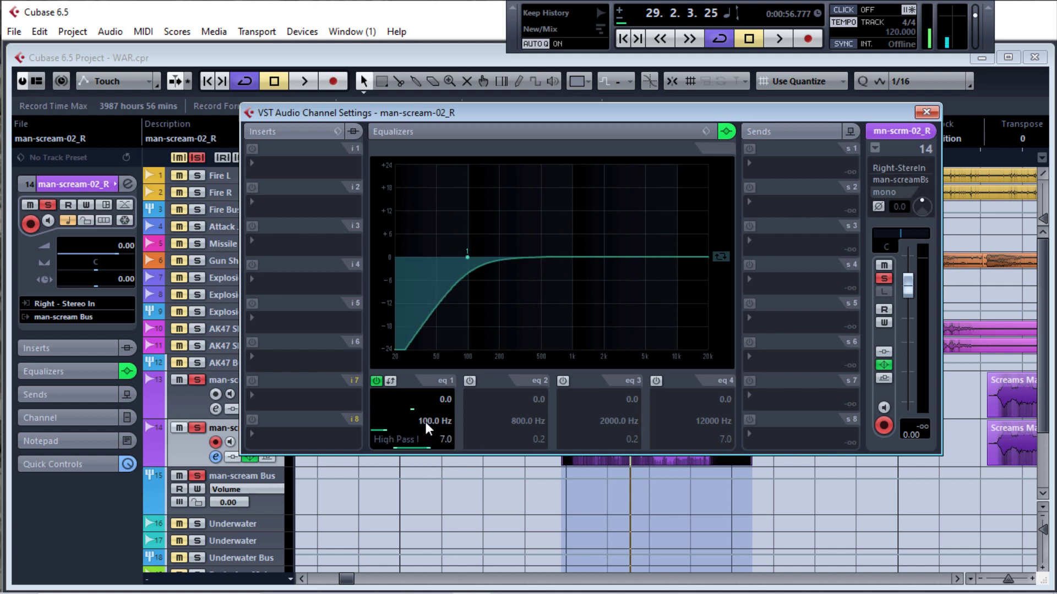
Step: Paste the copied 598.6 Hz as the man-scream-02_R band 1 frequency and close its channel settings
right_click(425, 420)
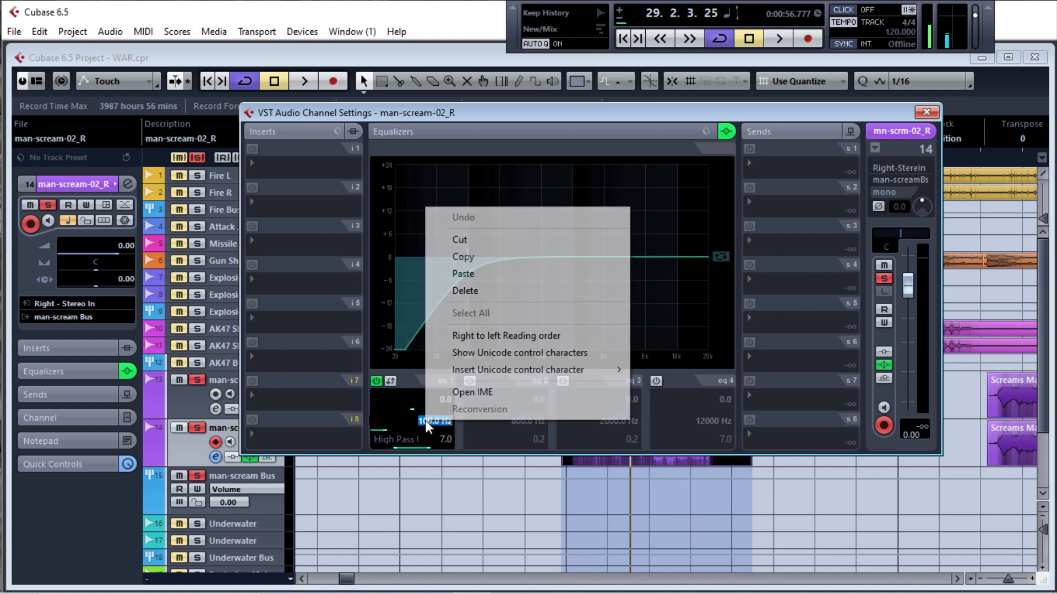
click(474, 274)
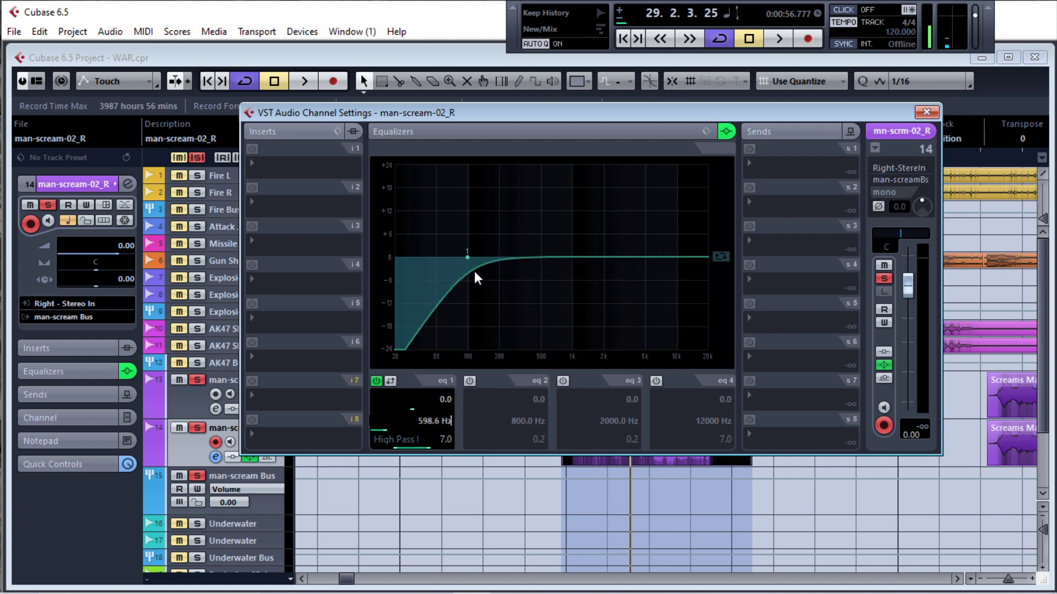
key(Return)
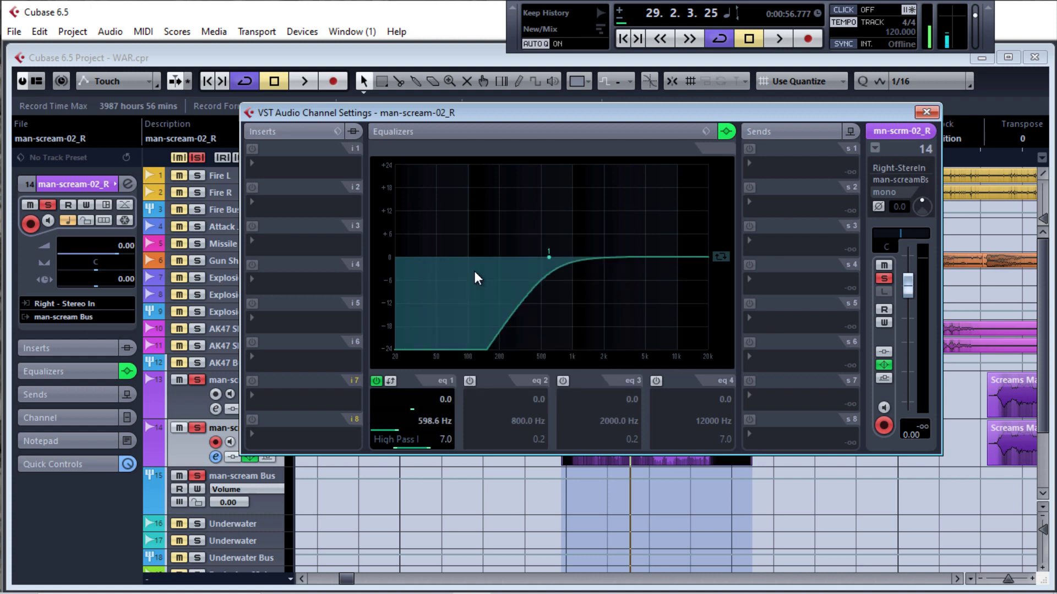
click(927, 112)
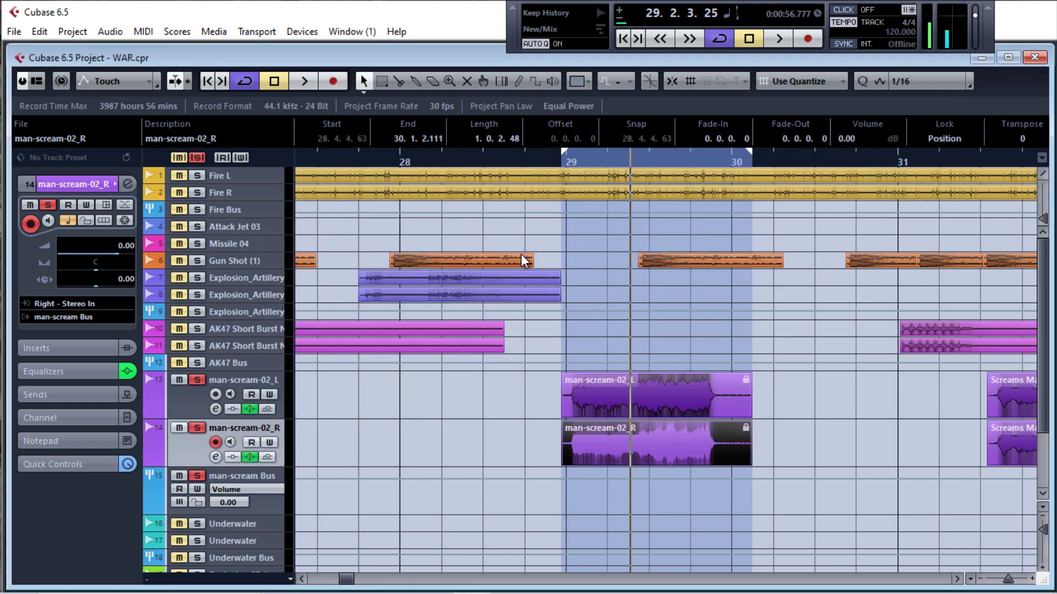
Step: Pan the man-scream-02_L track hard left and the man-scream-02_R track hard right
click(194, 401)
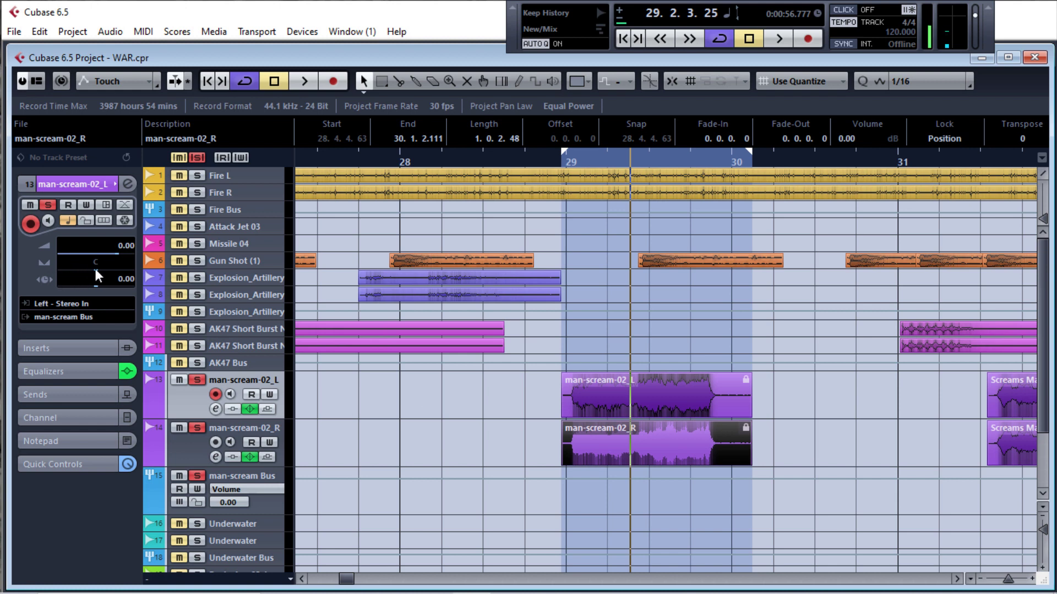
drag(86, 269, 39, 266)
click(170, 438)
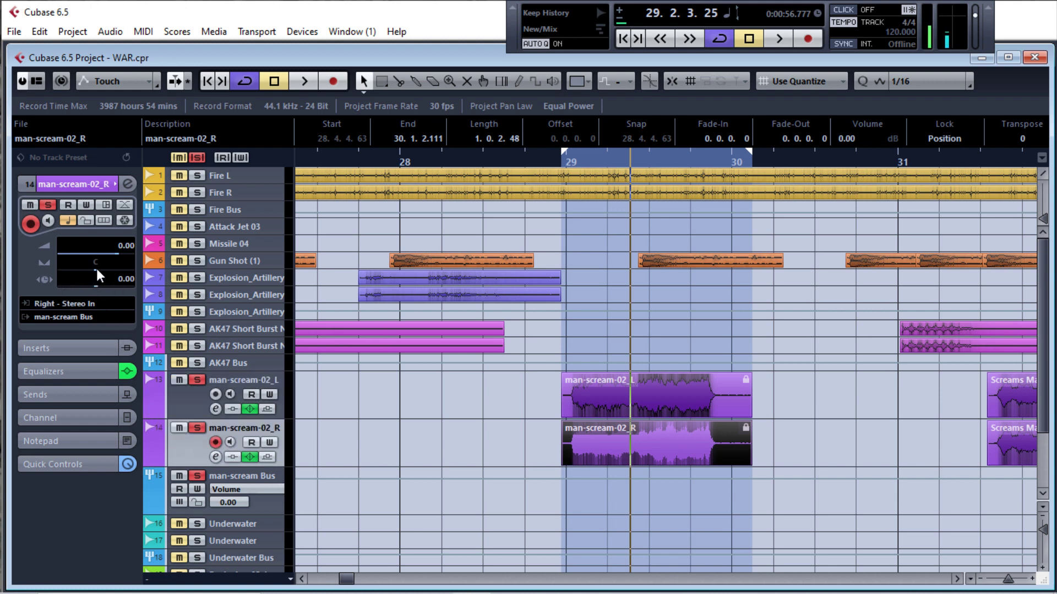
drag(96, 268, 141, 268)
Step: Audition both panned man-scream-02 tracks together over the loop at bar 29
click(558, 157)
key(space)
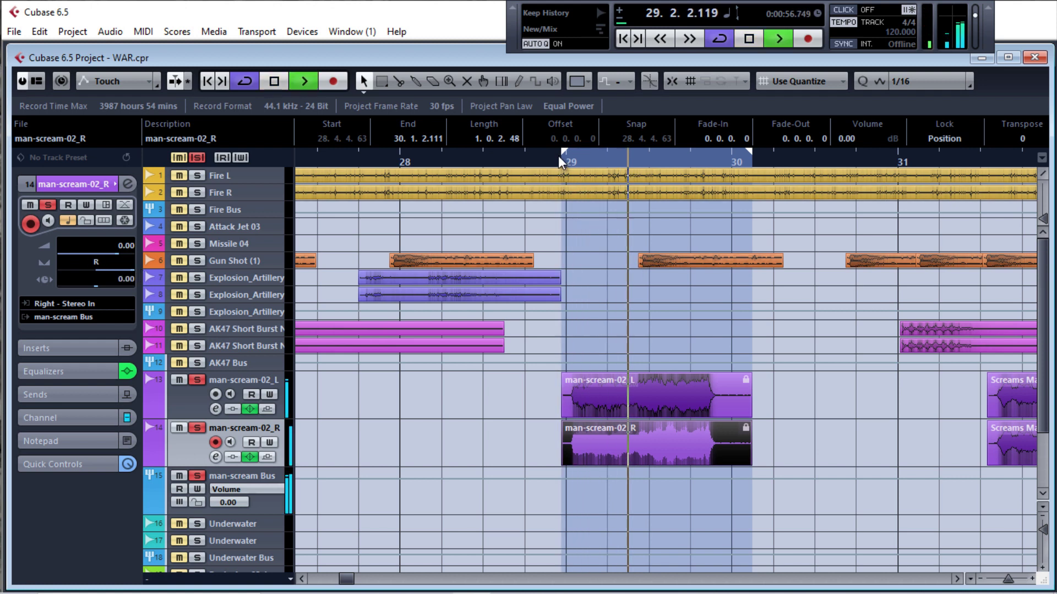
key(space)
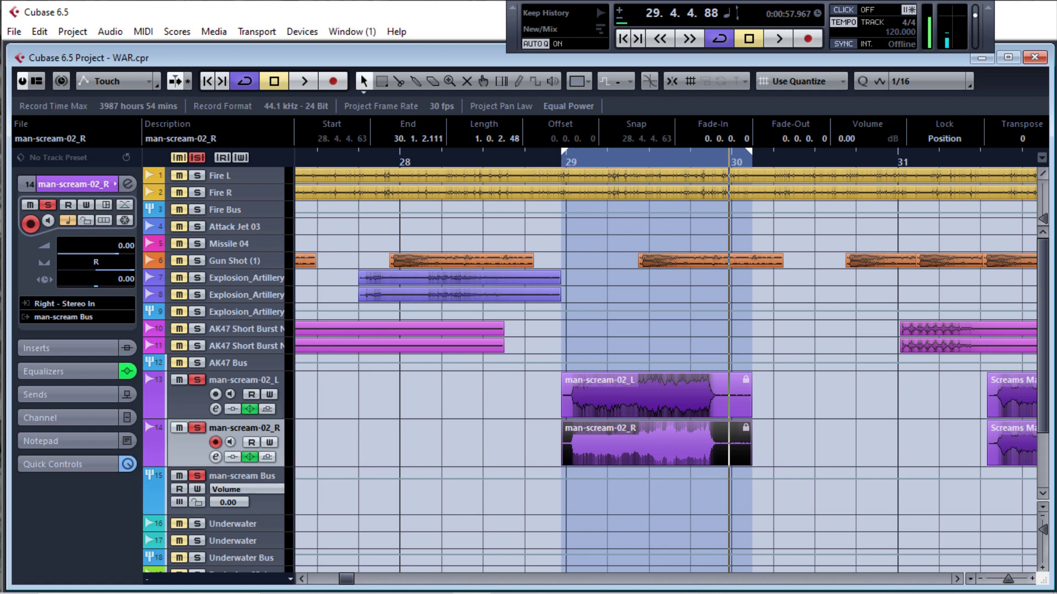
Step: Open the MAAT 2BusControlMini plug-in on the Stereo Out and check both screams' balance and correlation during playback
drag(783, 194, 743, 158)
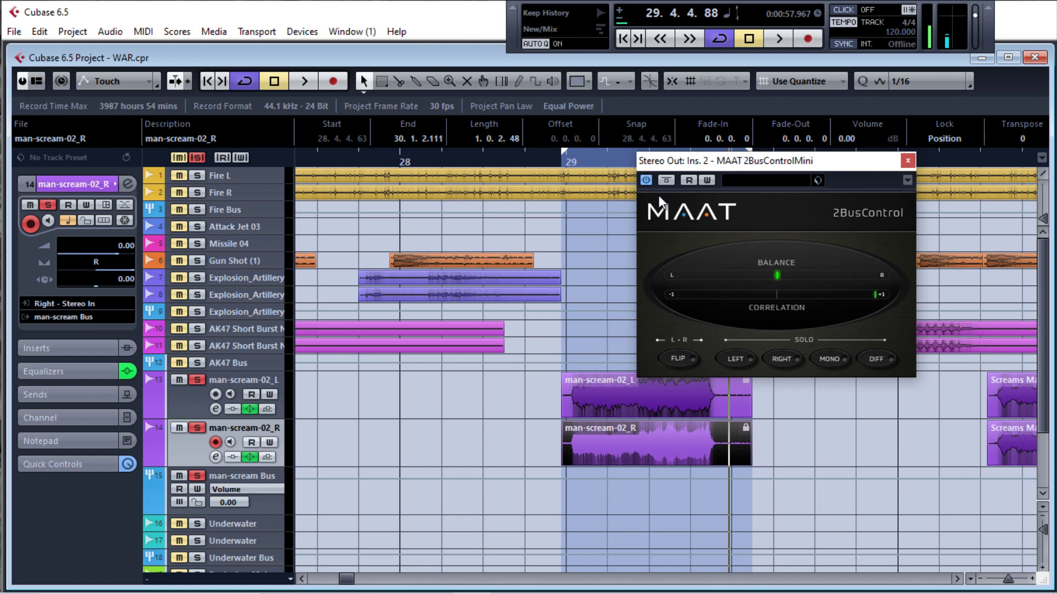
key(space)
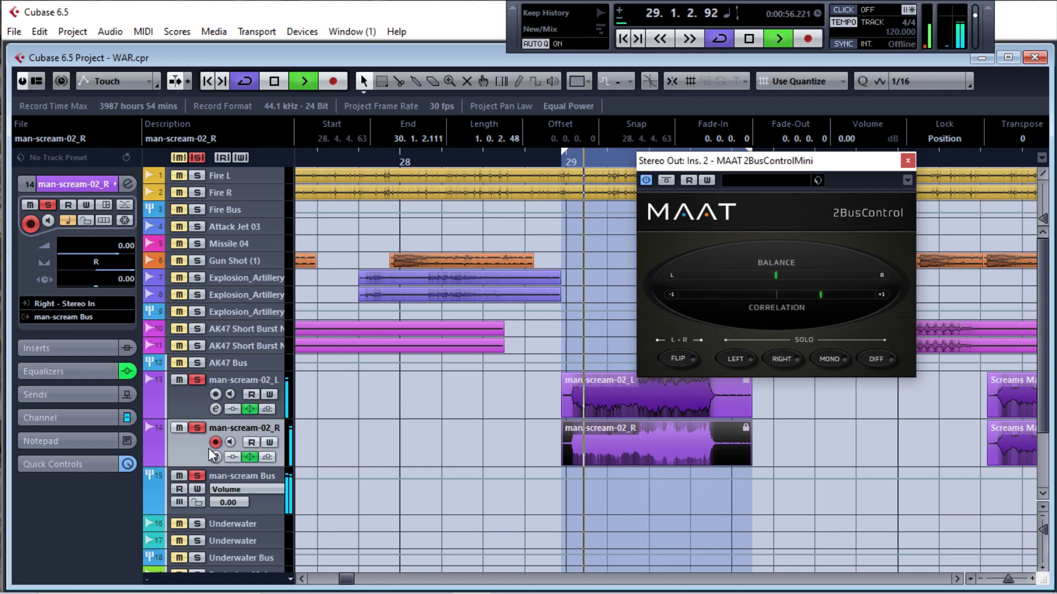
key(space)
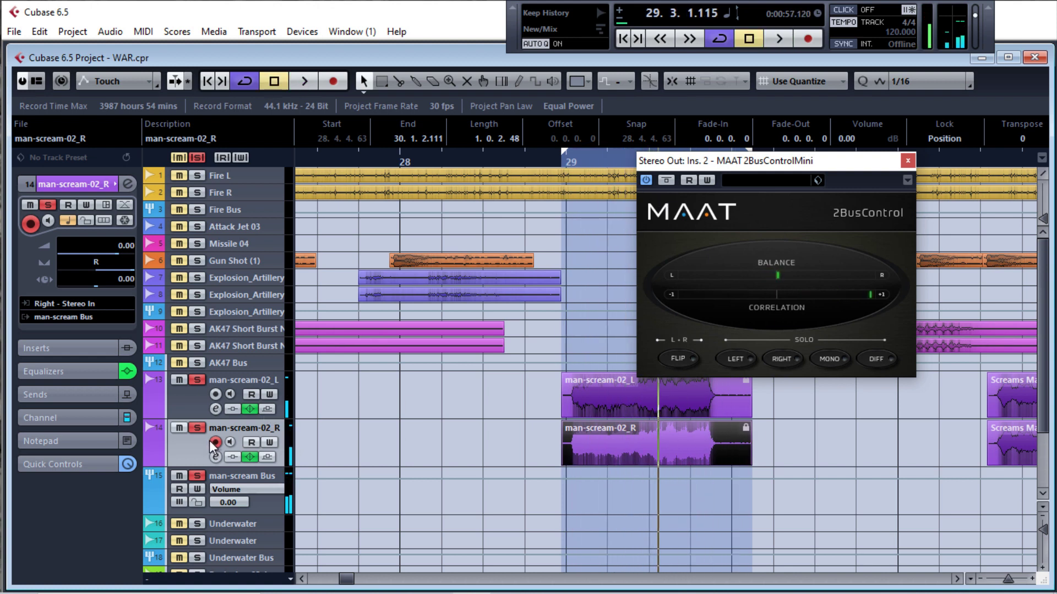
Step: Unsolo man-scream-02_R, check the left scream's balance alone on the MAAT meter, and close the plug-in
click(197, 428)
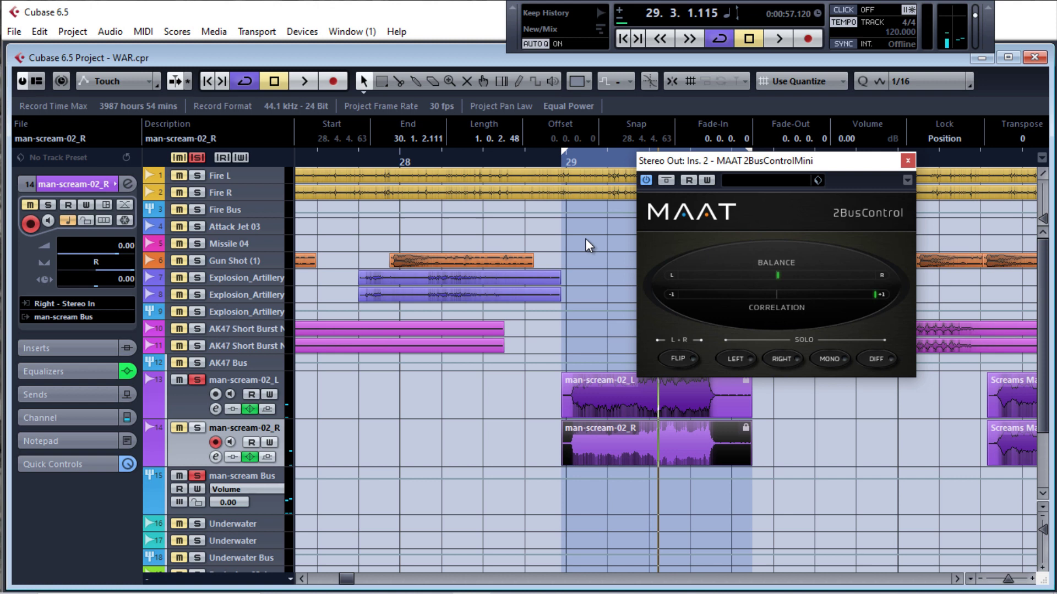
click(561, 162)
key(space)
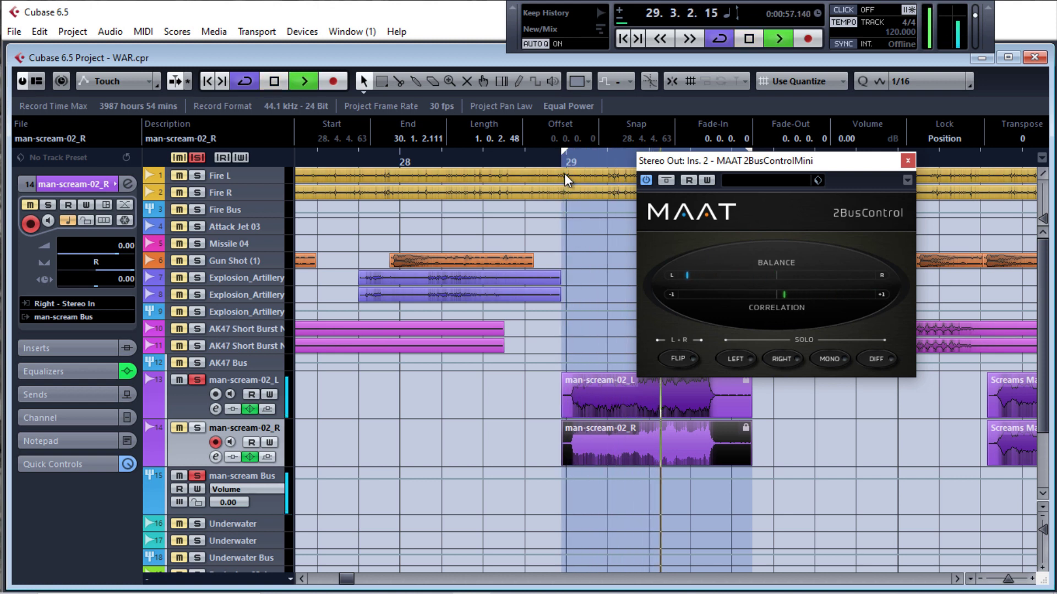
key(space)
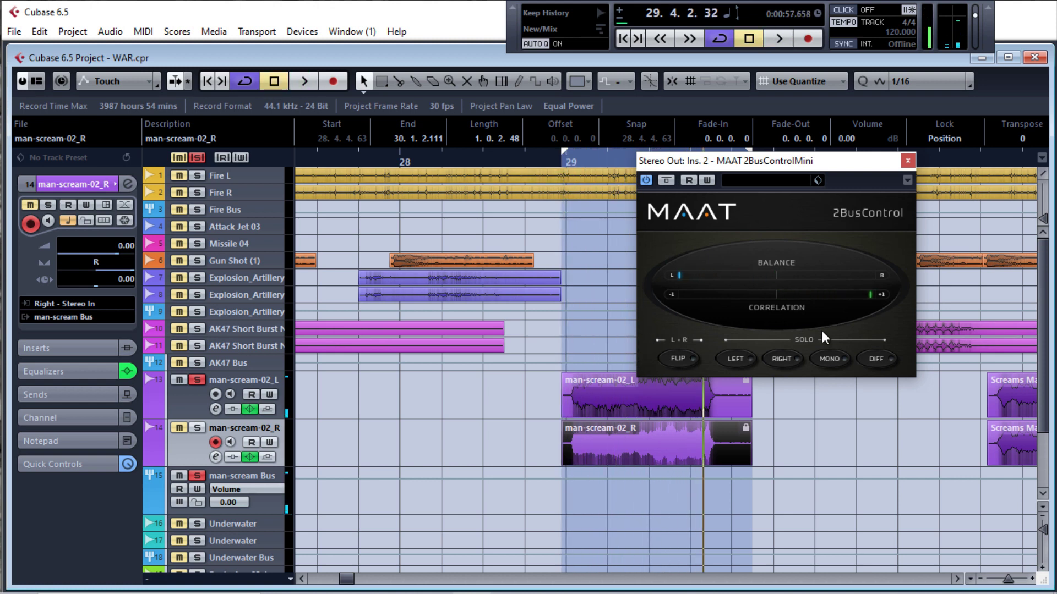
click(907, 161)
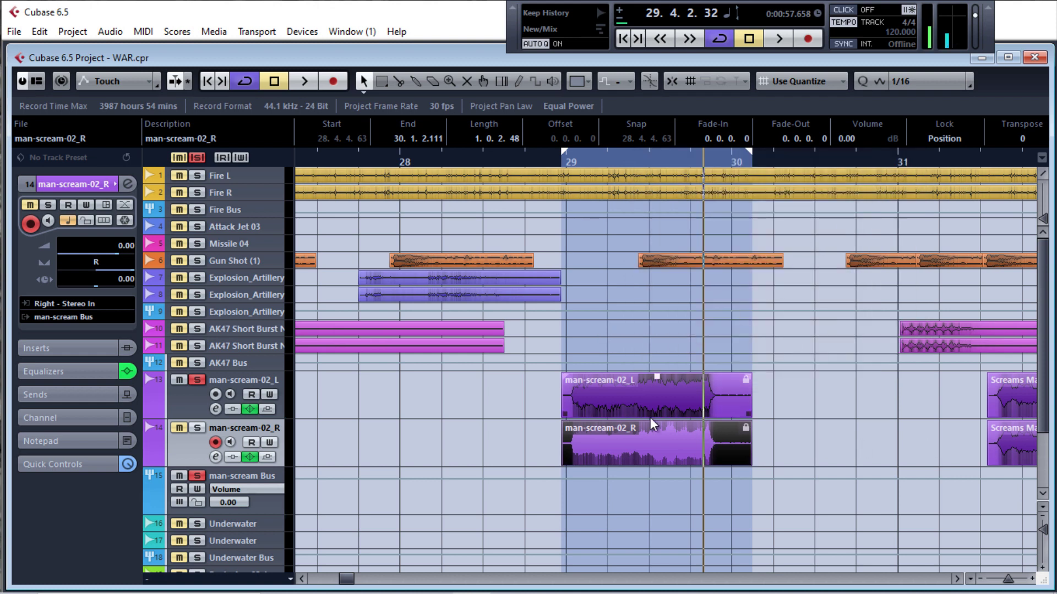
Step: Solo the man-scream-02_R track again and audition the stereo scream from the start of the loop
click(197, 428)
click(561, 162)
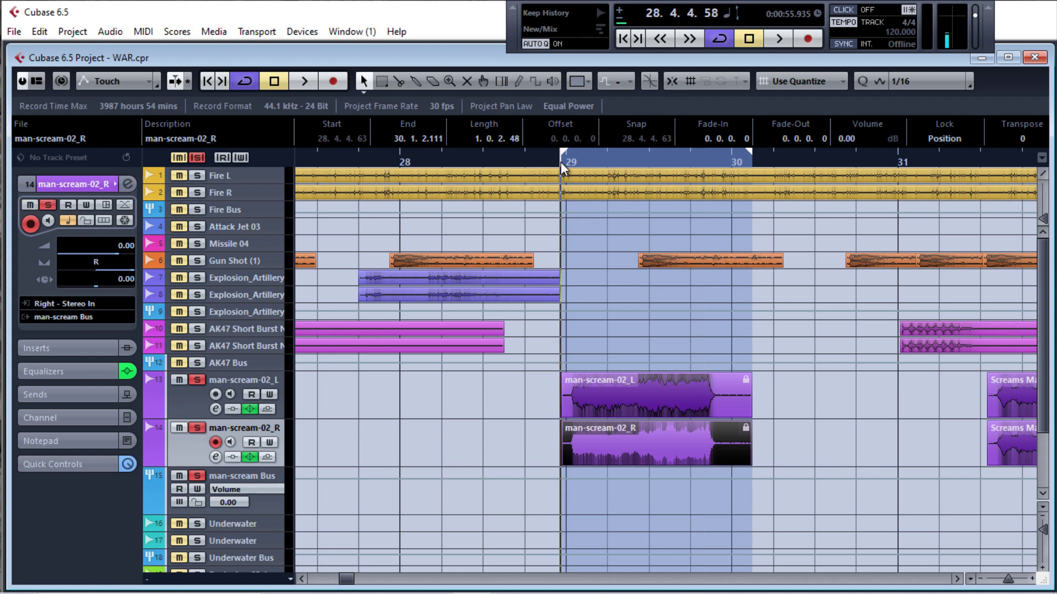
key(space)
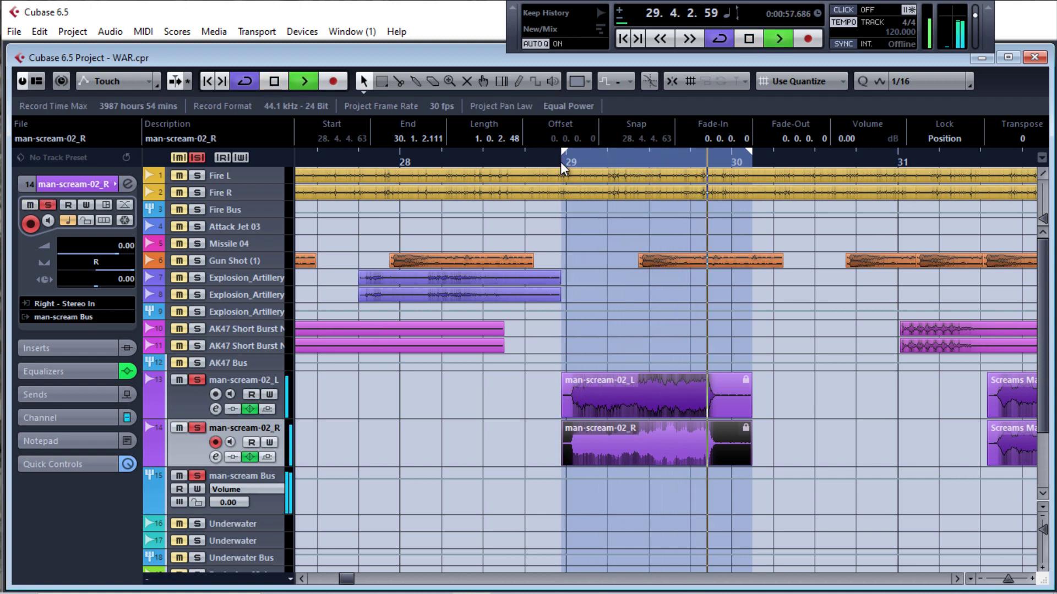
key(space)
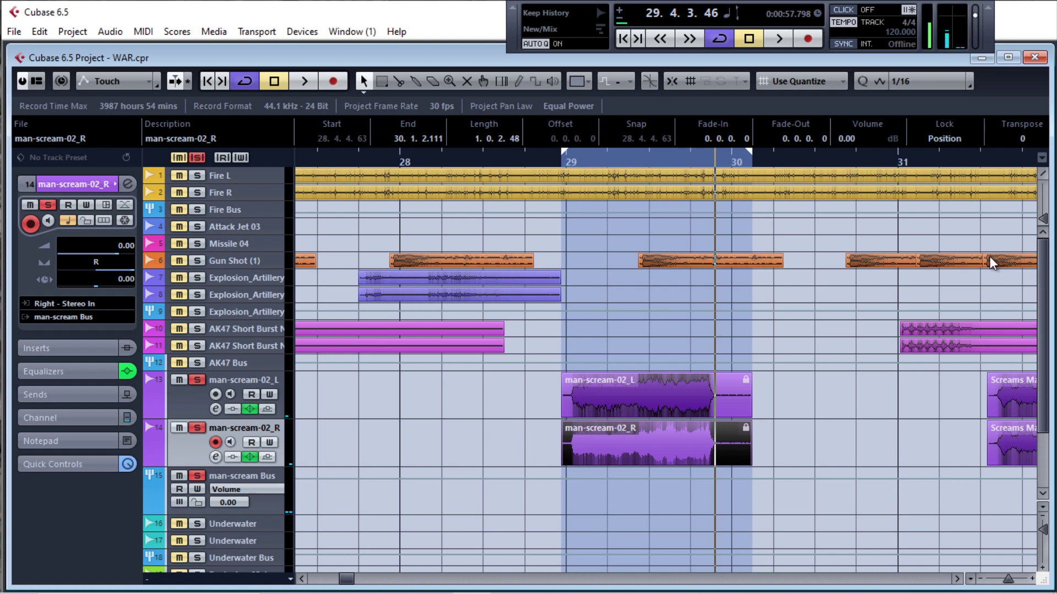
Step: Audition the three Screams Male clips between bars 31 and 33 on both man-scream tracks
click(956, 579)
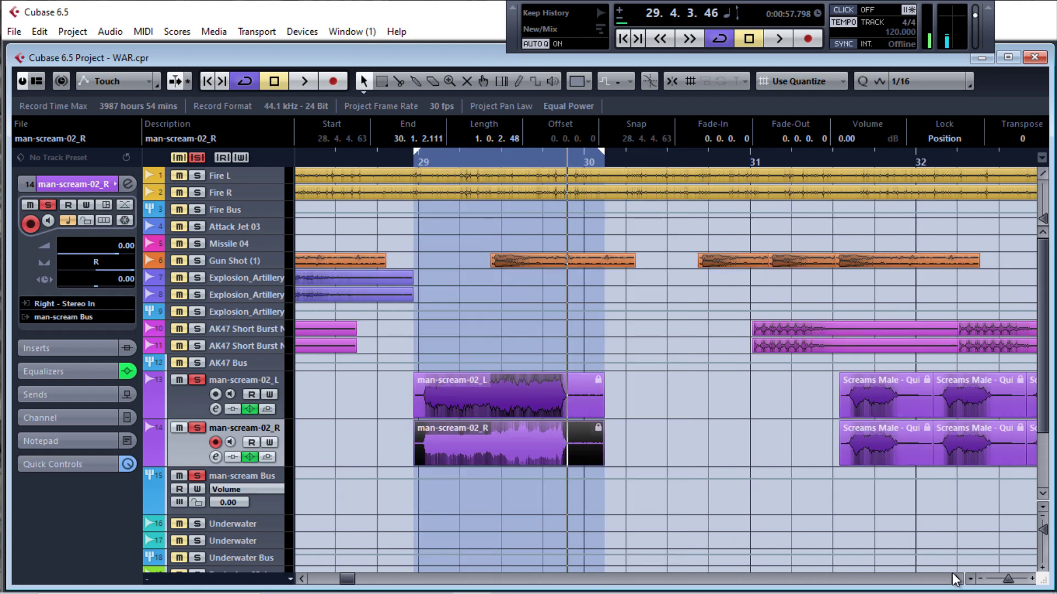
click(676, 159)
key(space)
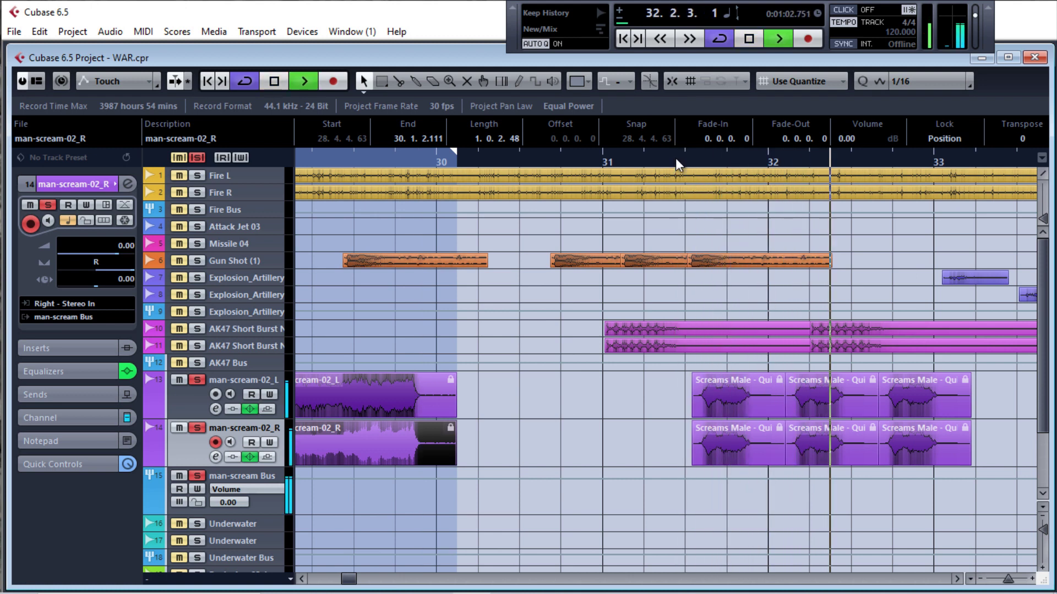
key(space)
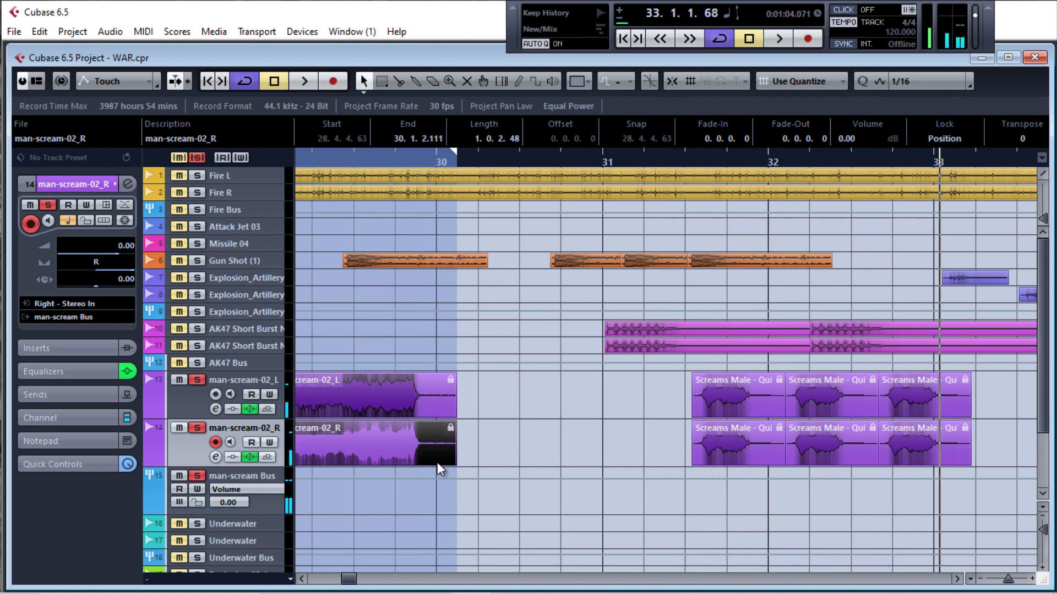
Step: Audition the Screams Male 2 clips around bar 26 on both man-scream tracks
drag(348, 579, 343, 580)
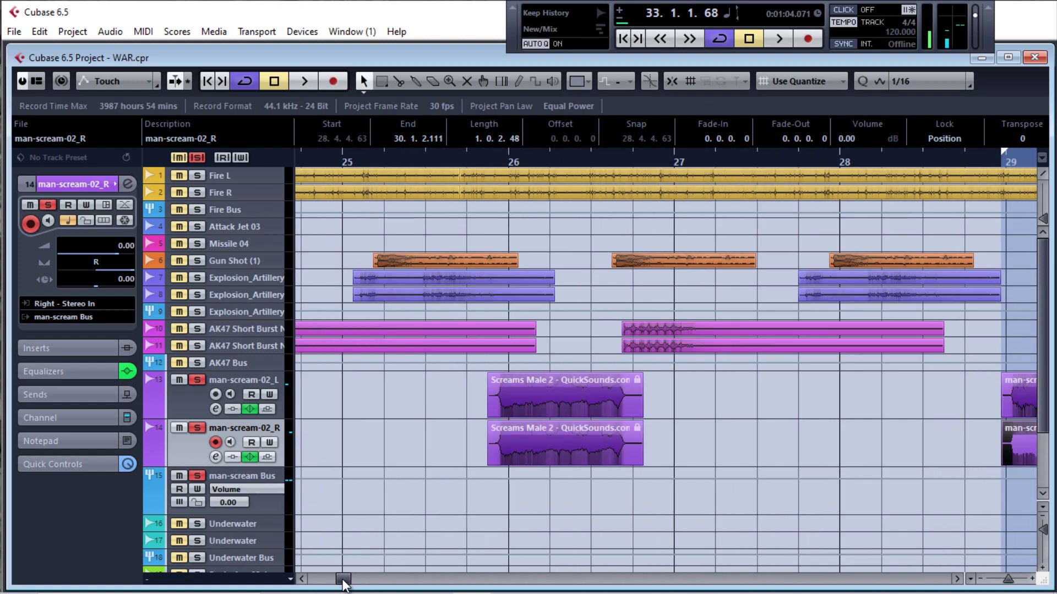
click(489, 161)
key(space)
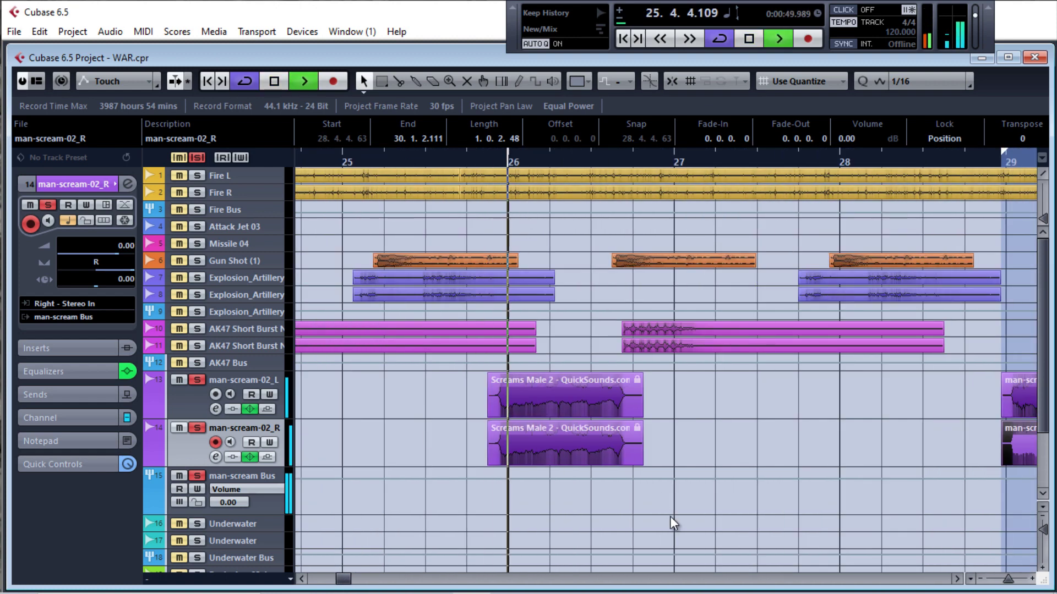
key(space)
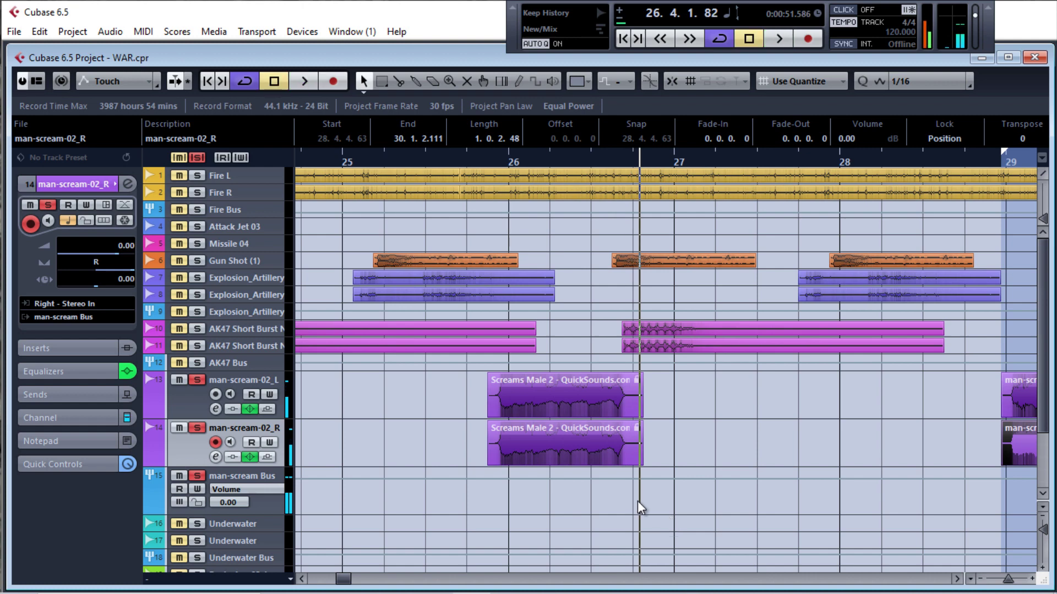
Step: Select both man-scream-02 clips at bar 29 and open the channel settings of the man-scream Bus
drag(342, 576, 346, 580)
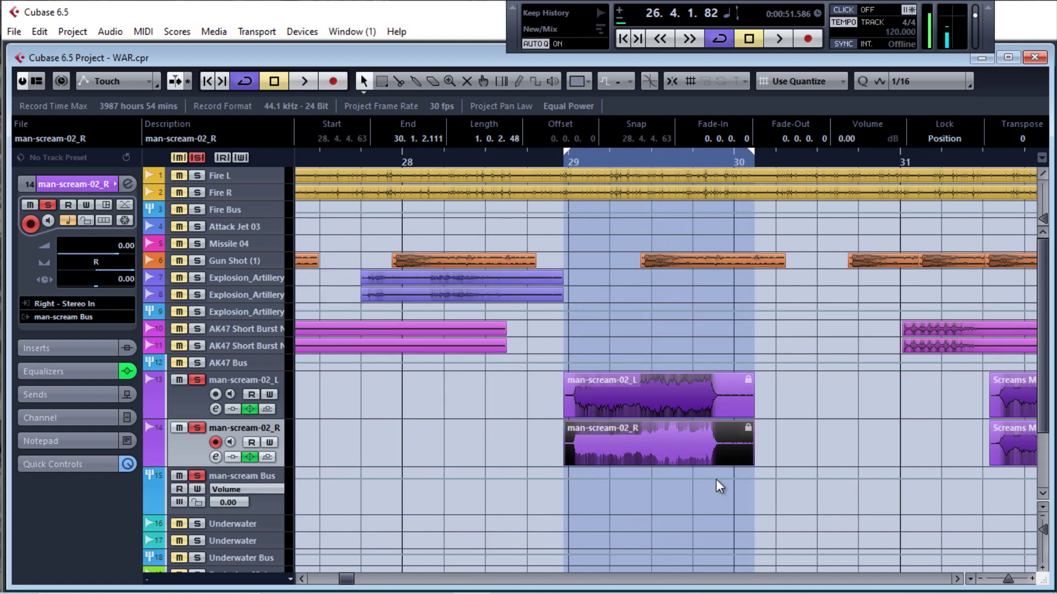
drag(717, 478, 616, 407)
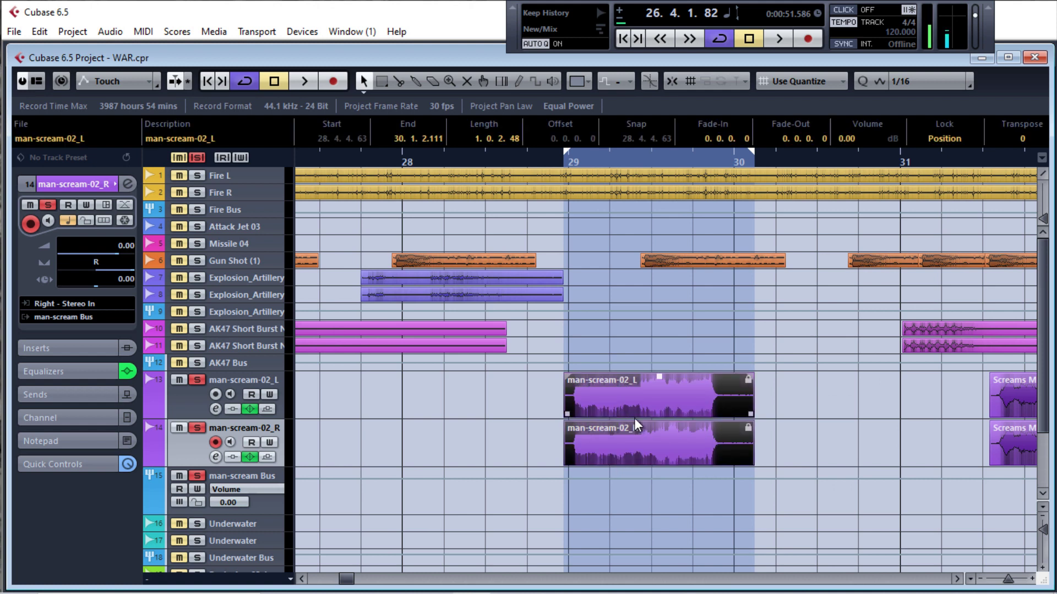
click(264, 501)
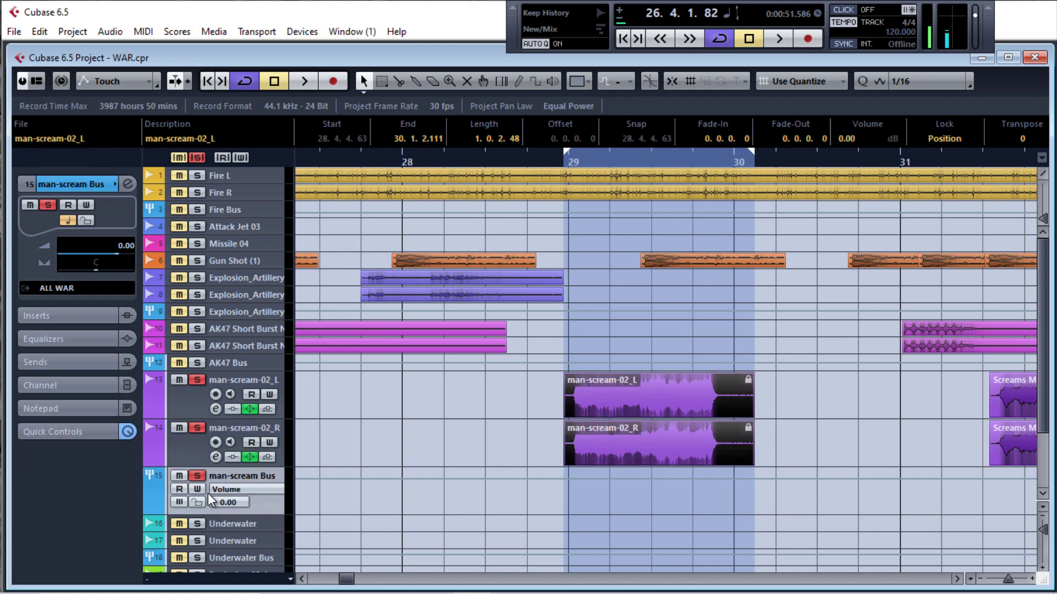
double_click(265, 475)
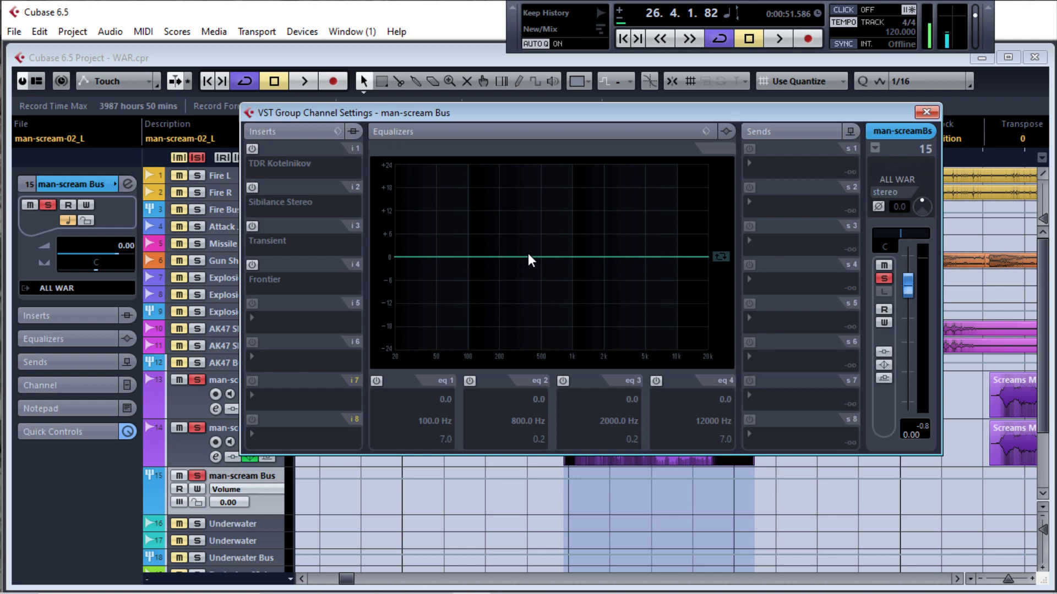
Step: Cut EQ band 2 by 2.0 dB at 648.1 Hz, Q 3.2, with the bus fader at -8.40, and reset the fader to 0.00
key(space)
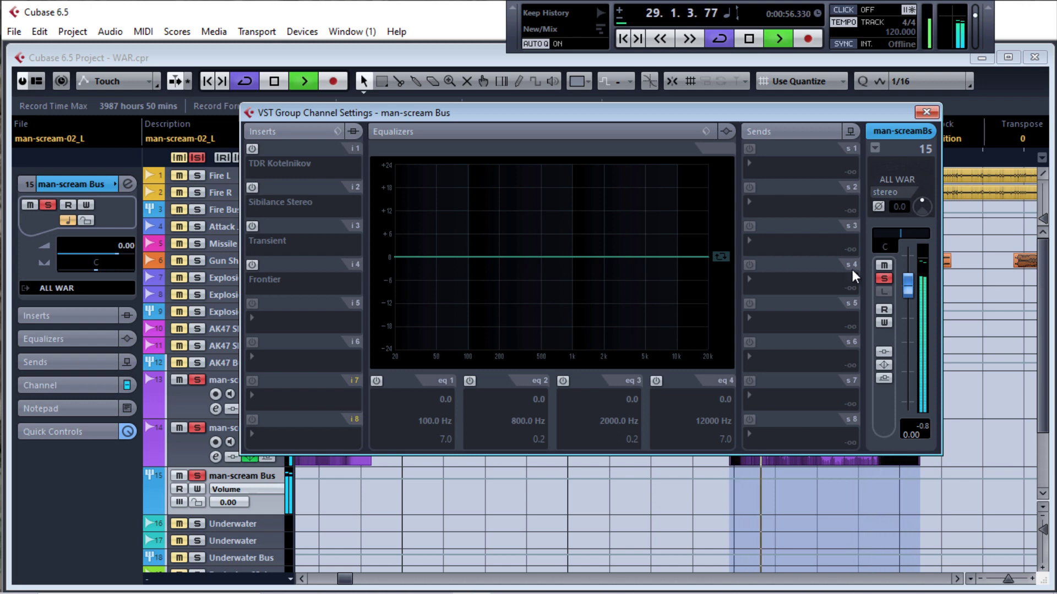
drag(903, 283, 905, 327)
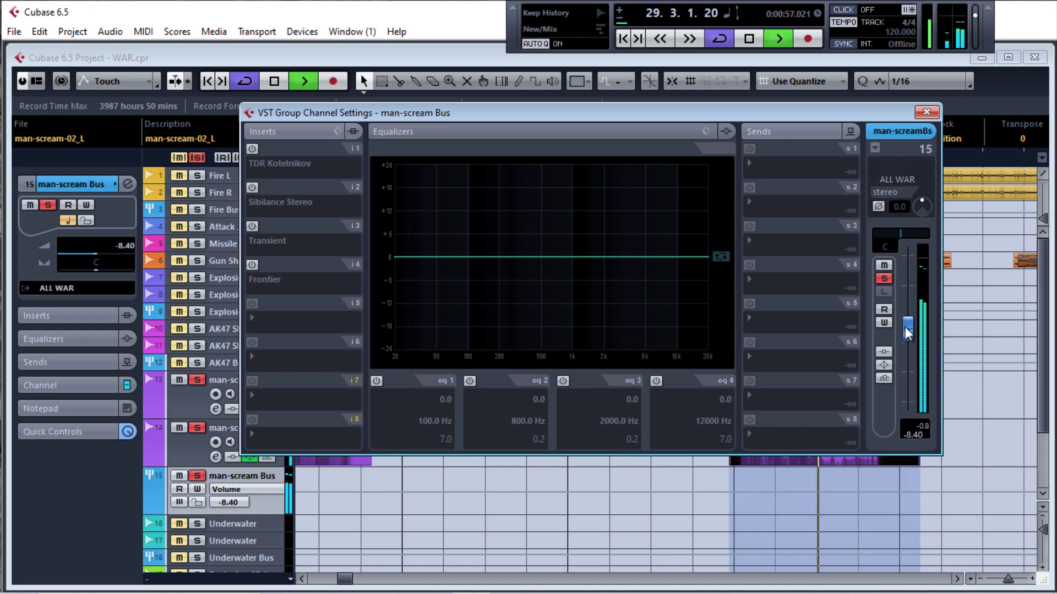
click(527, 310)
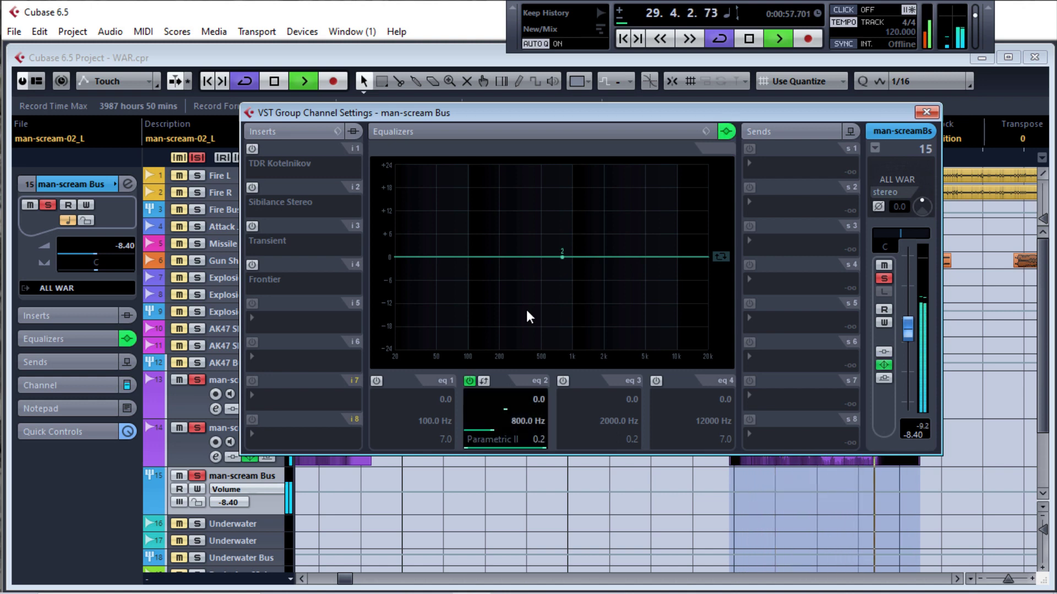
scroll(527, 310, up, 6)
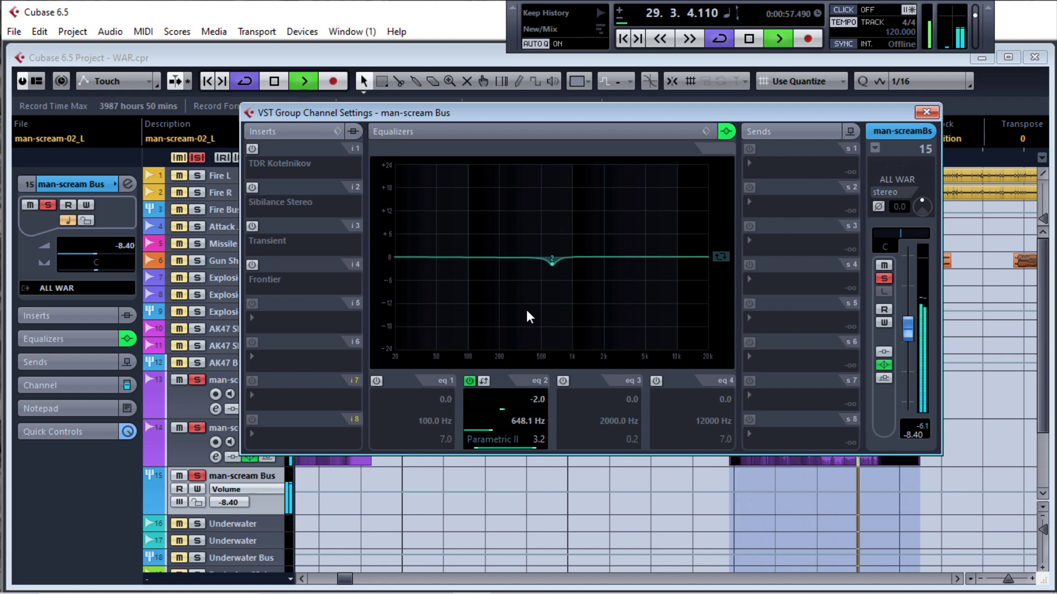
key(space)
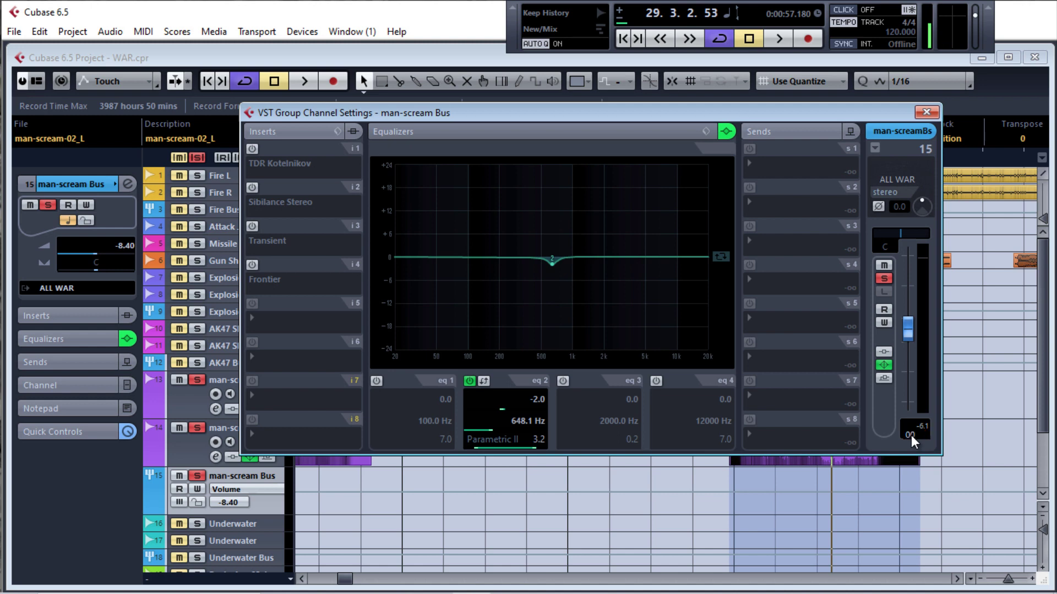
key(Return)
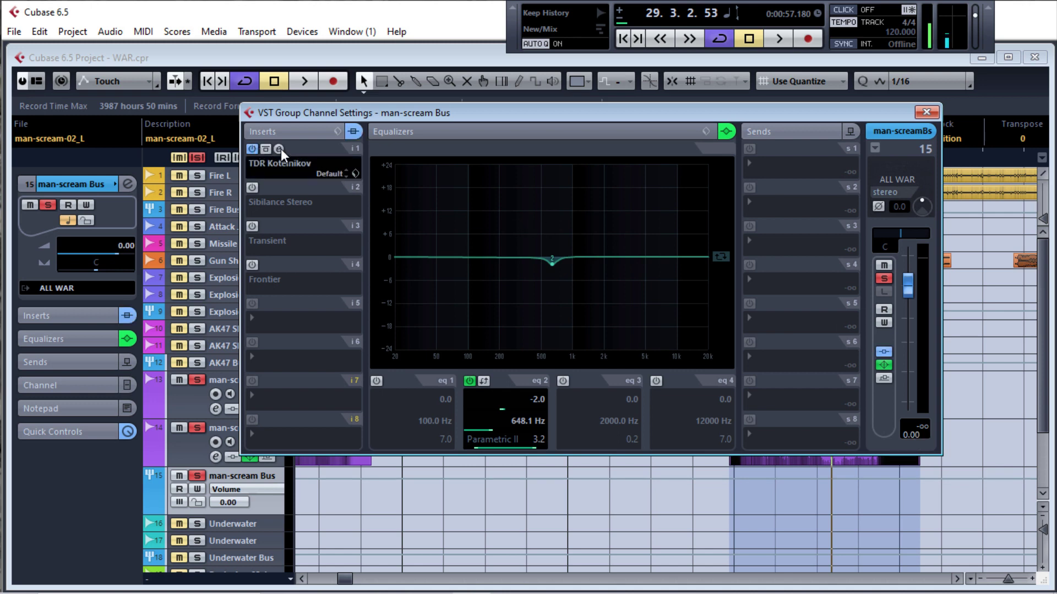
Step: Open the bus's TDR Kotelnikov compressor and set its attack to 0.54 ms and stereo sensitivity difference to 100 %
click(279, 148)
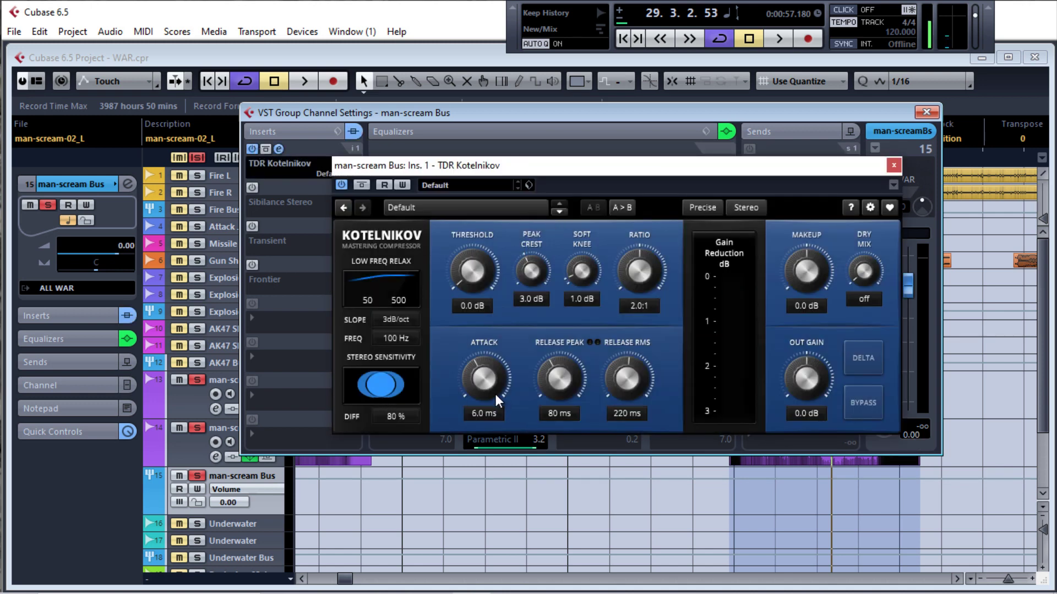
scroll(478, 376, down, 5)
scroll(479, 382, down, 3)
drag(371, 386, 369, 298)
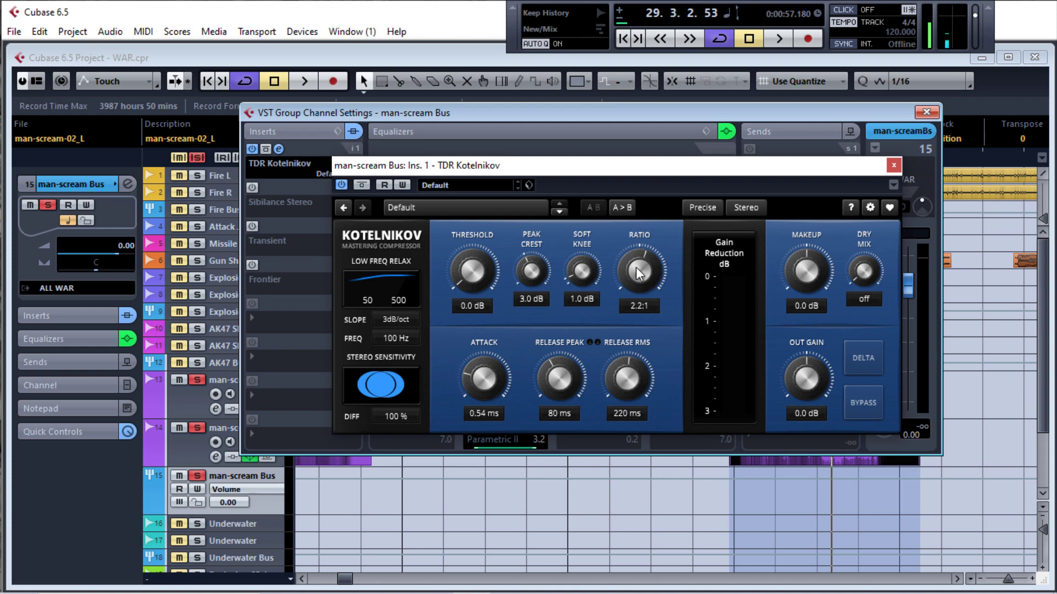
Step: Set Kotelnikov's ratio to 1.8:1 and its threshold to -20.0 dB during playback, and close the compressor
scroll(639, 273, down, 2)
key(space)
scroll(467, 274, down, 12)
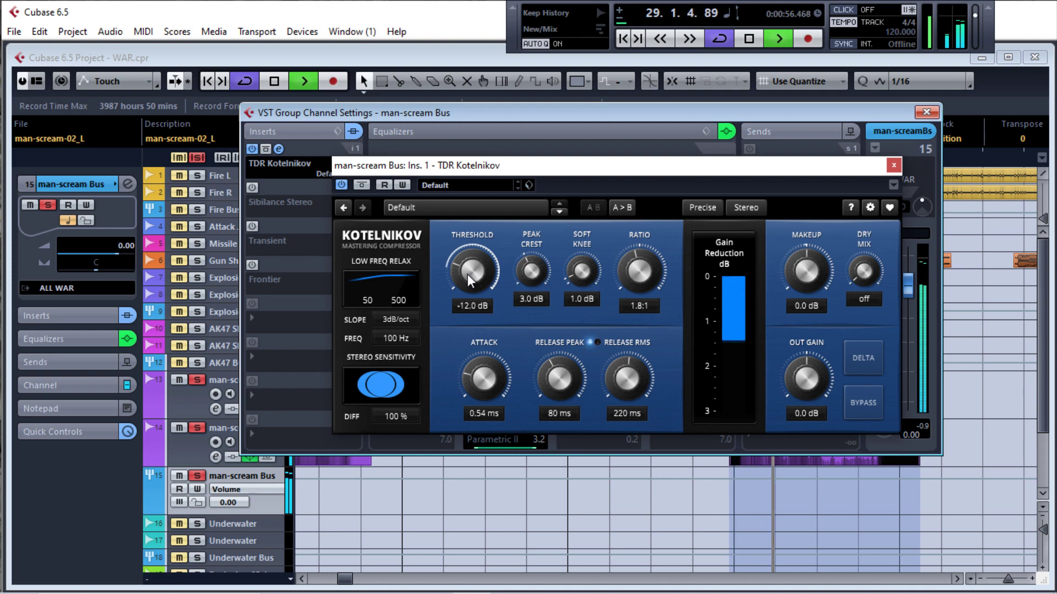
scroll(468, 275, down, 8)
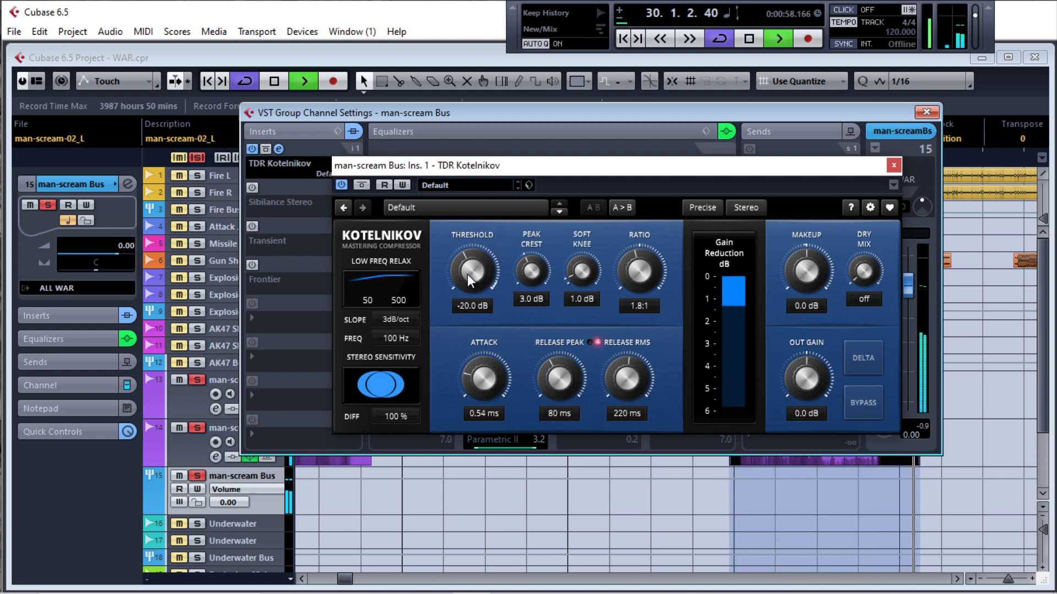
key(space)
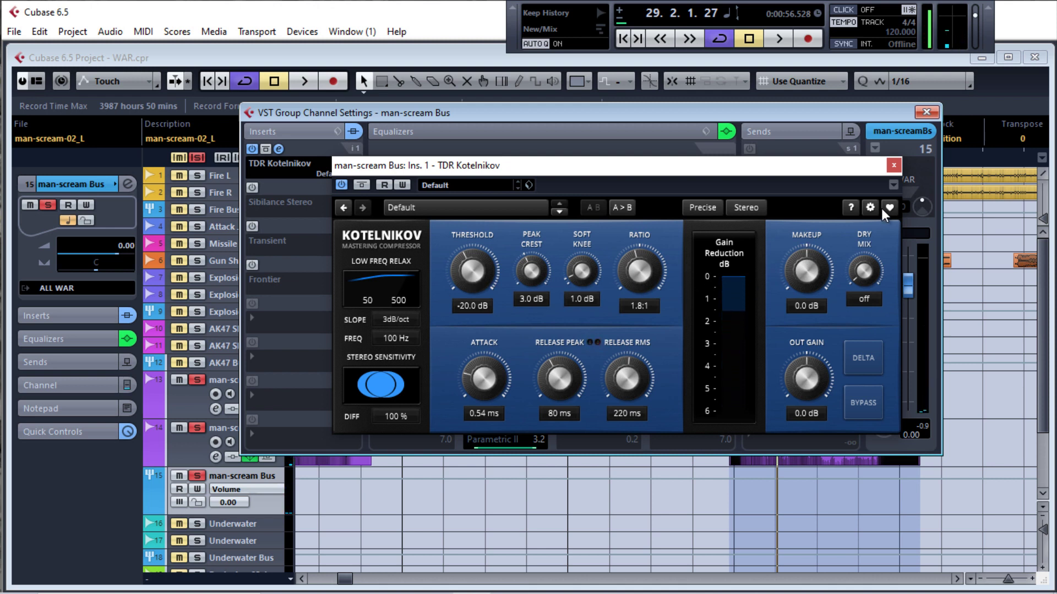
click(893, 165)
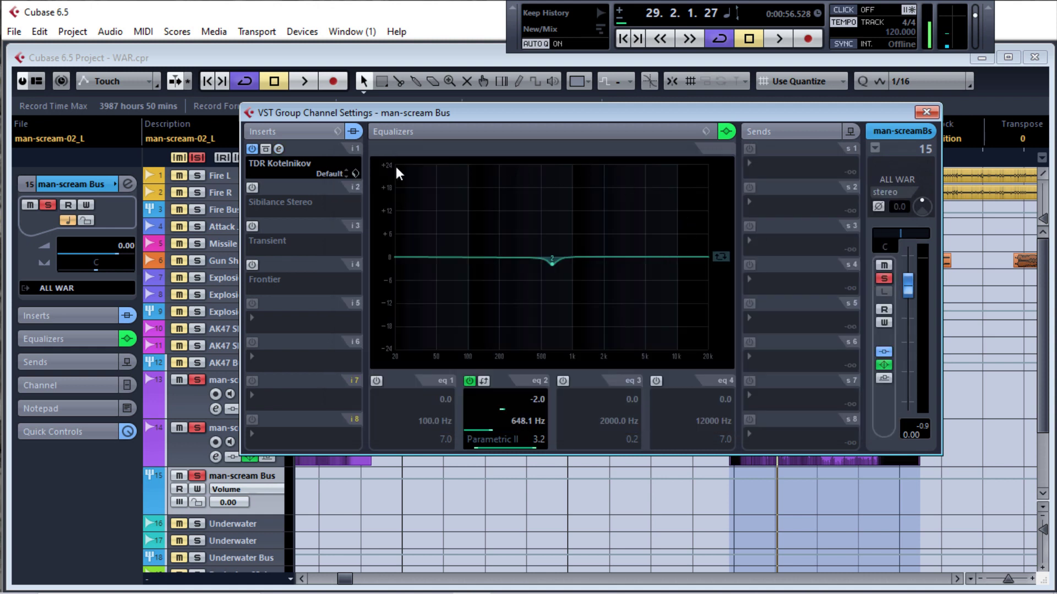
Step: Activate the Sibilance Stereo insert on the man-scream Bus, move its window aside, and close the channel settings
click(251, 187)
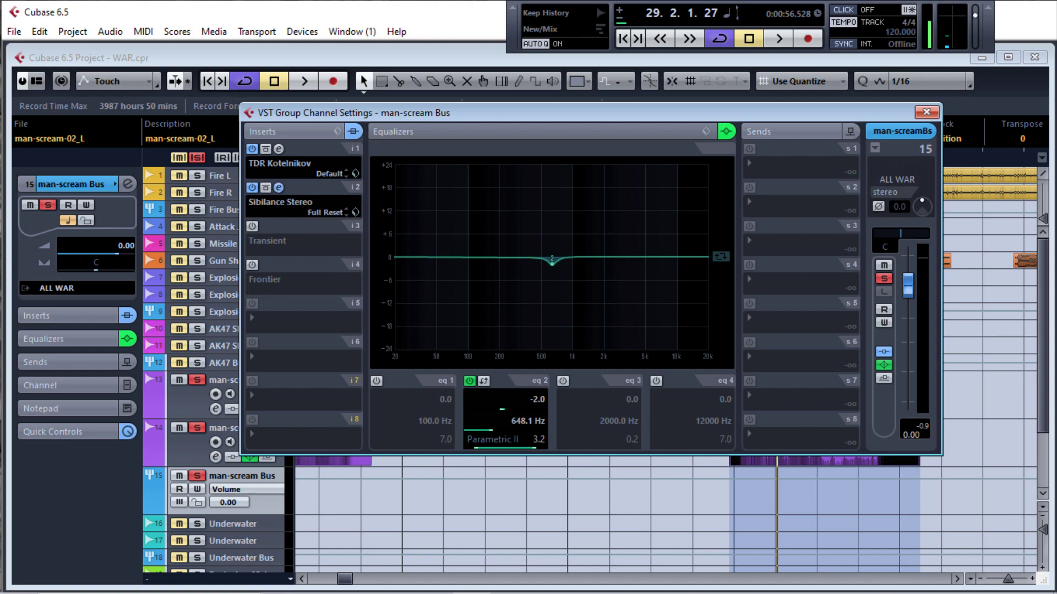
drag(584, 57, 494, 77)
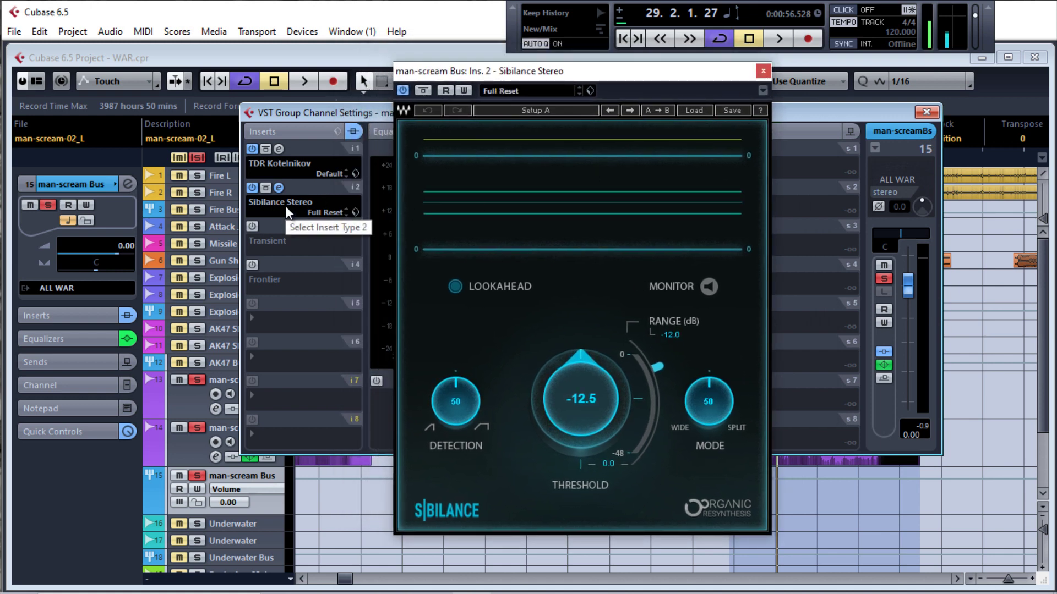
drag(662, 77, 1056, 83)
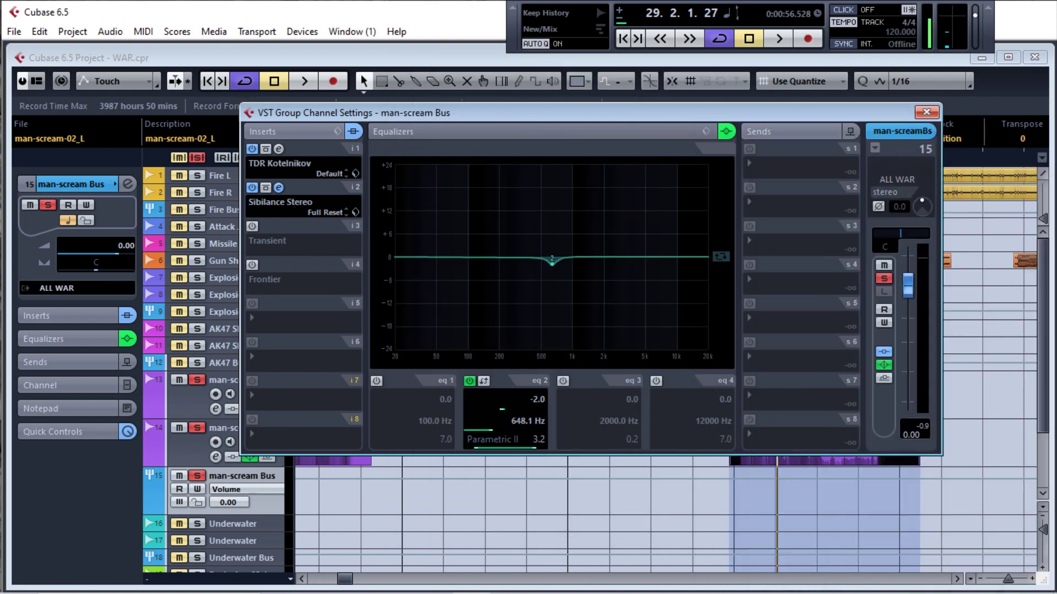
click(927, 113)
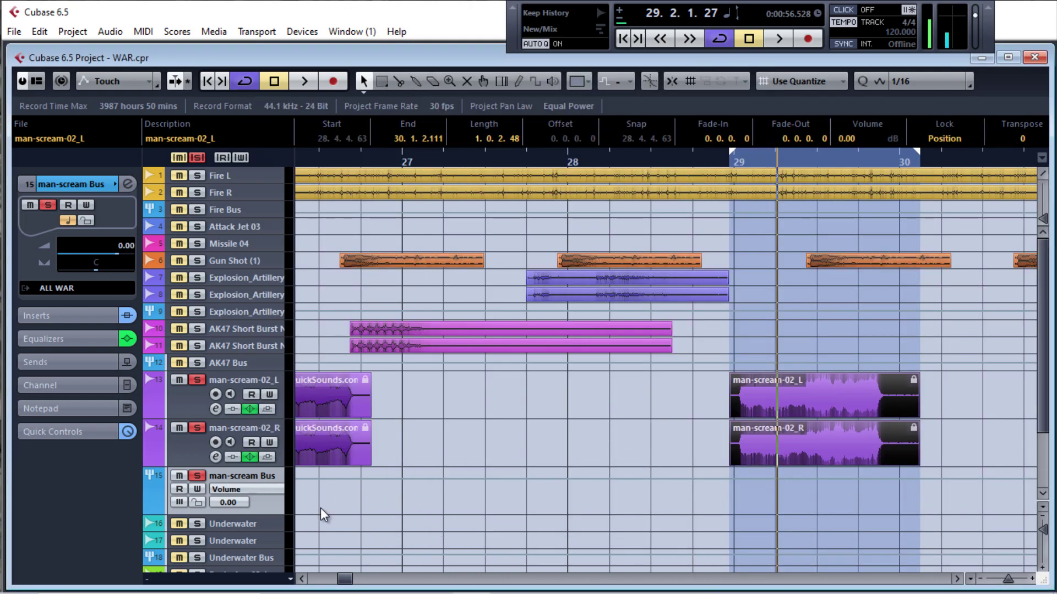
Step: Audition the Screams Male clips after bar 23 and after bar 15 through the processed bus
drag(352, 574, 347, 576)
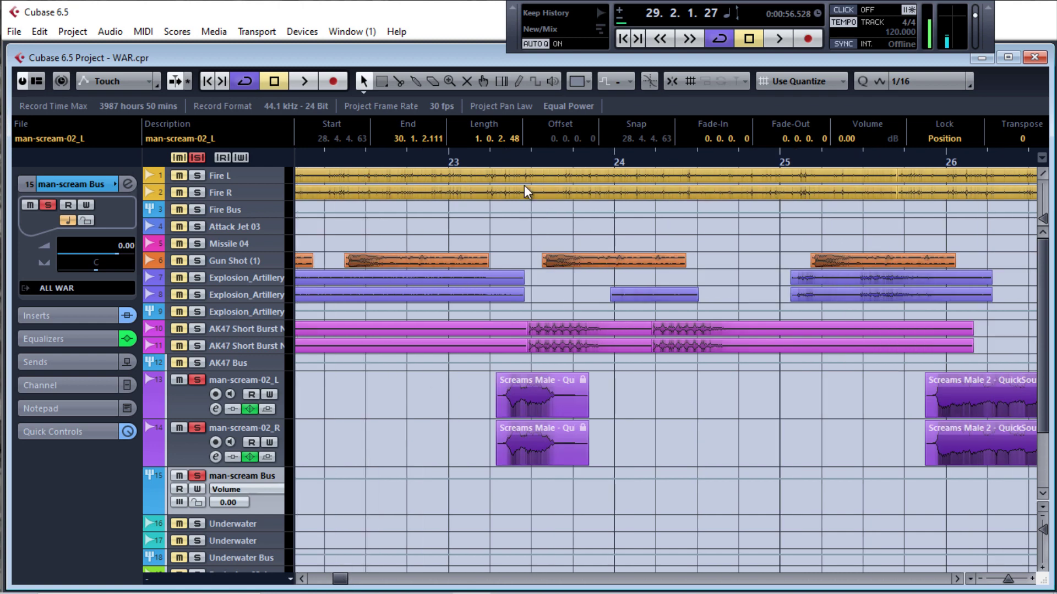
click(495, 159)
key(space)
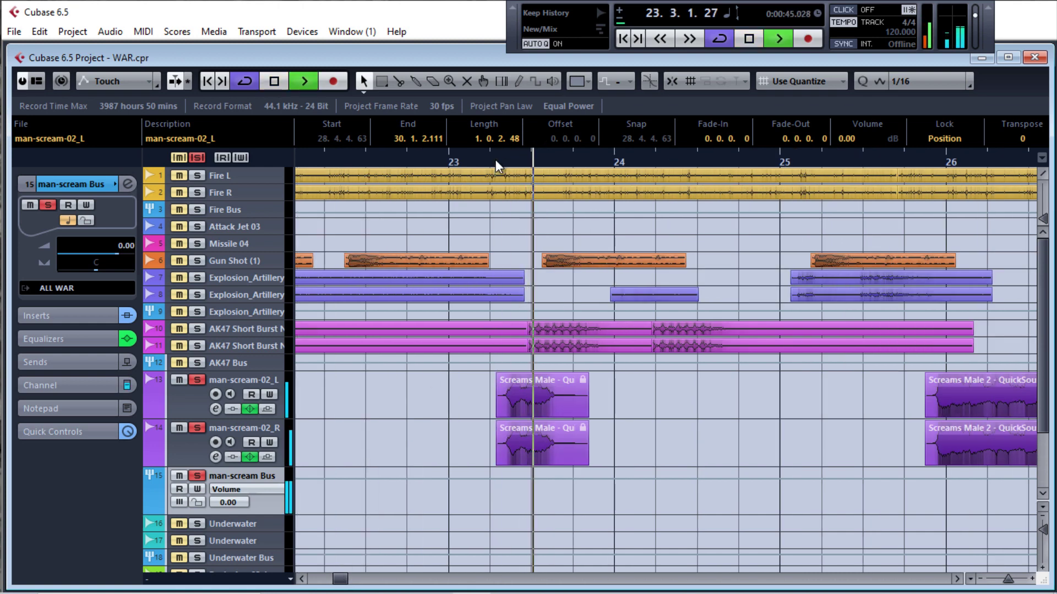
key(space)
drag(340, 579, 330, 579)
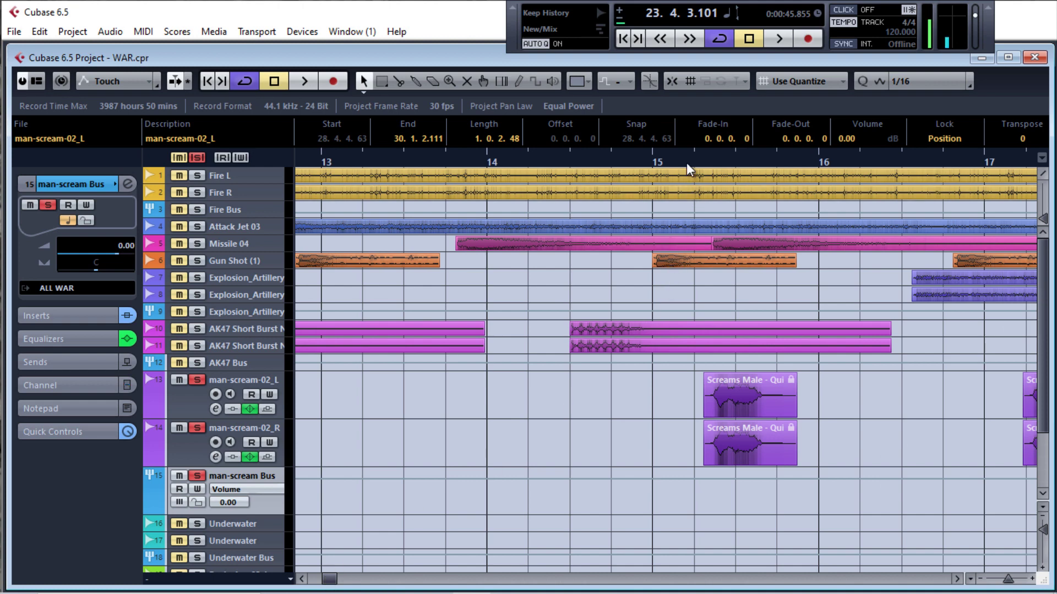
click(685, 163)
key(space)
key(space)
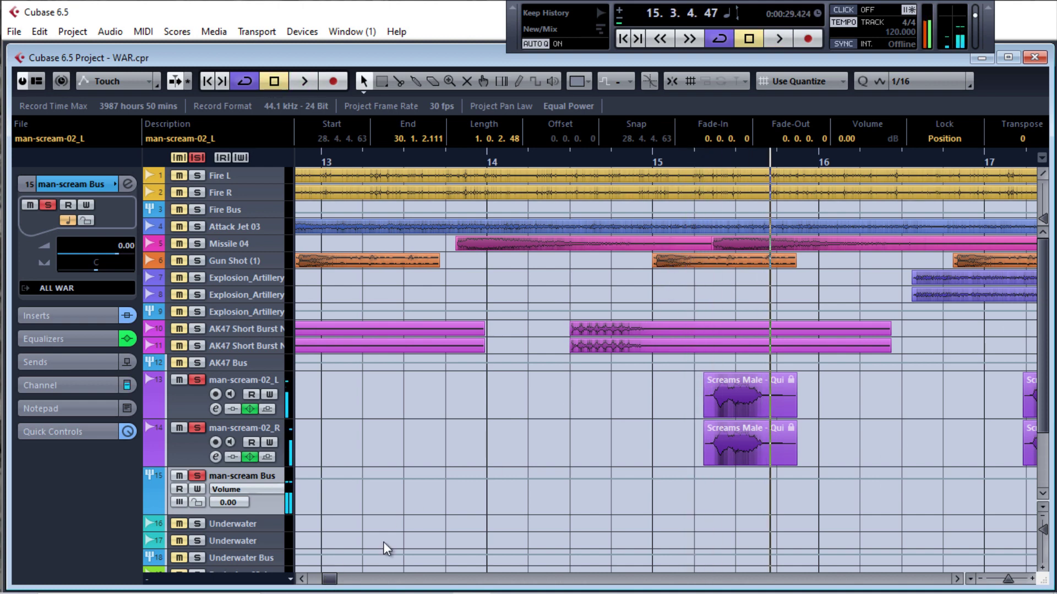
Step: Audition the Screams Male 2 clips at bar 10, check the Sibilance Stereo display, and close the plug-in
drag(336, 579, 329, 579)
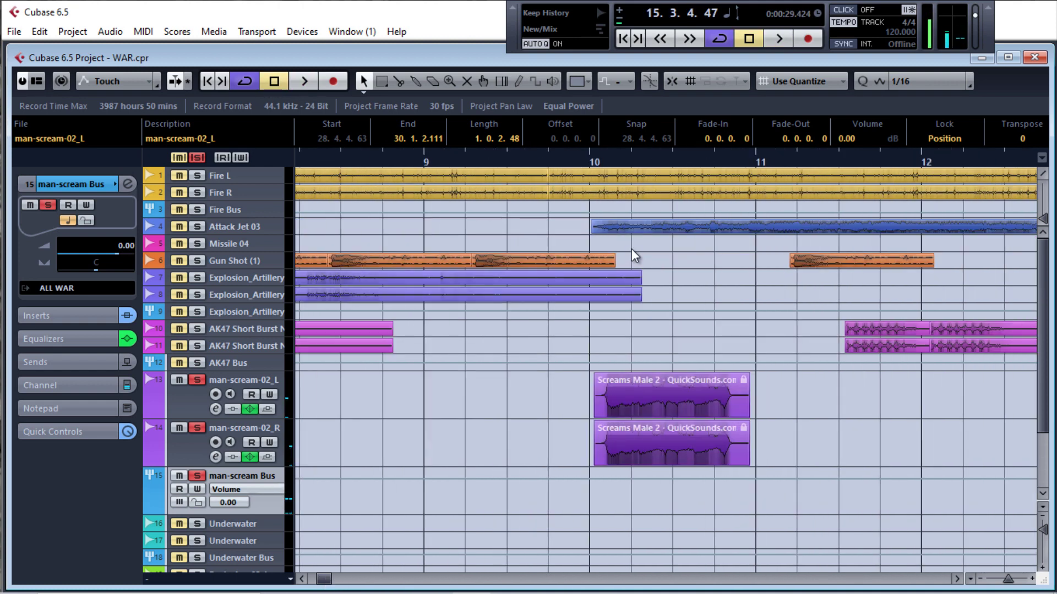
click(588, 163)
key(space)
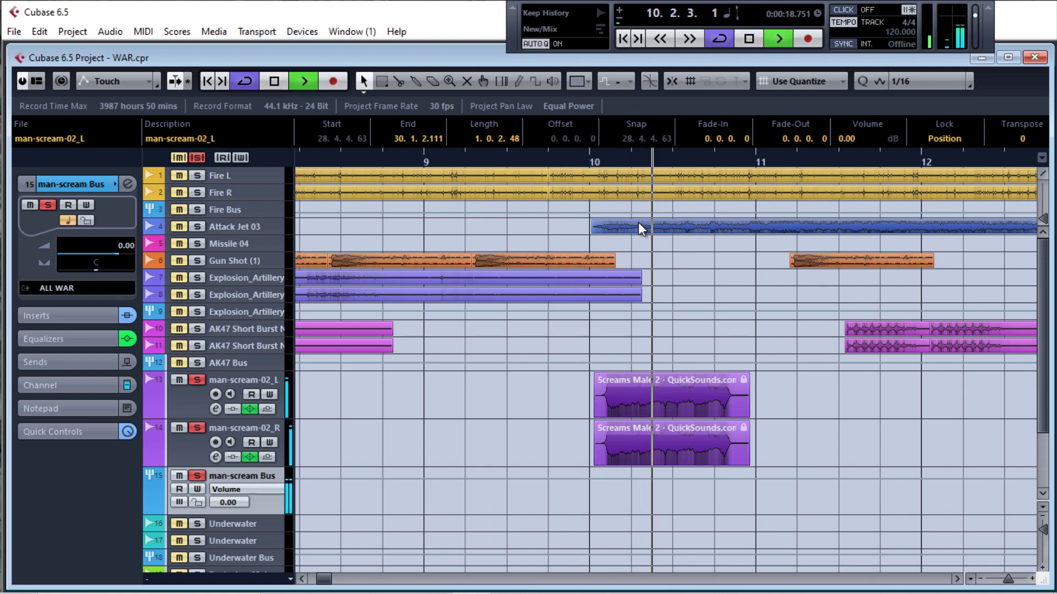
key(space)
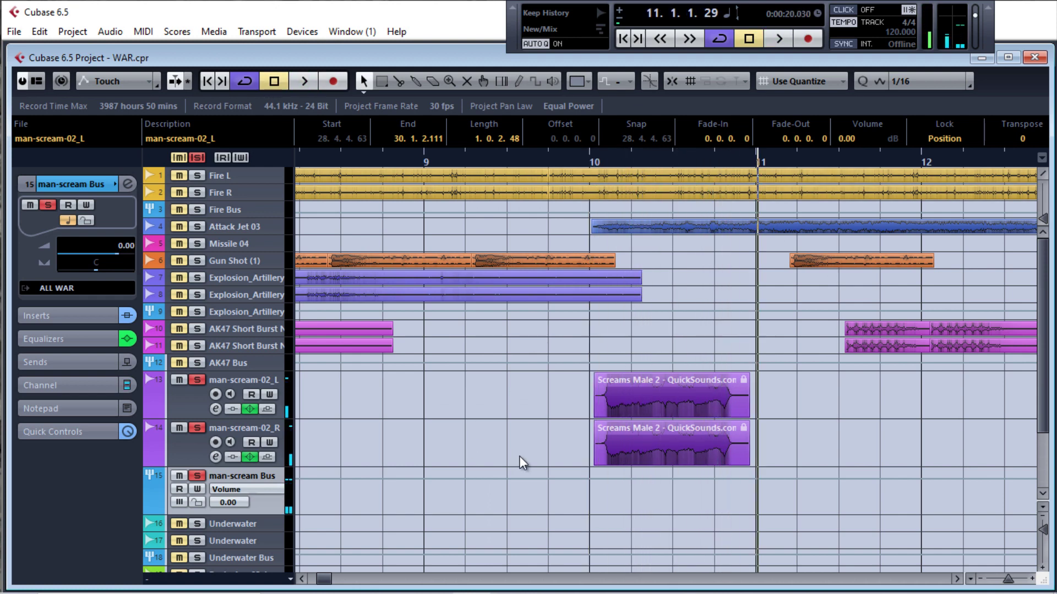
drag(729, 161, 595, 118)
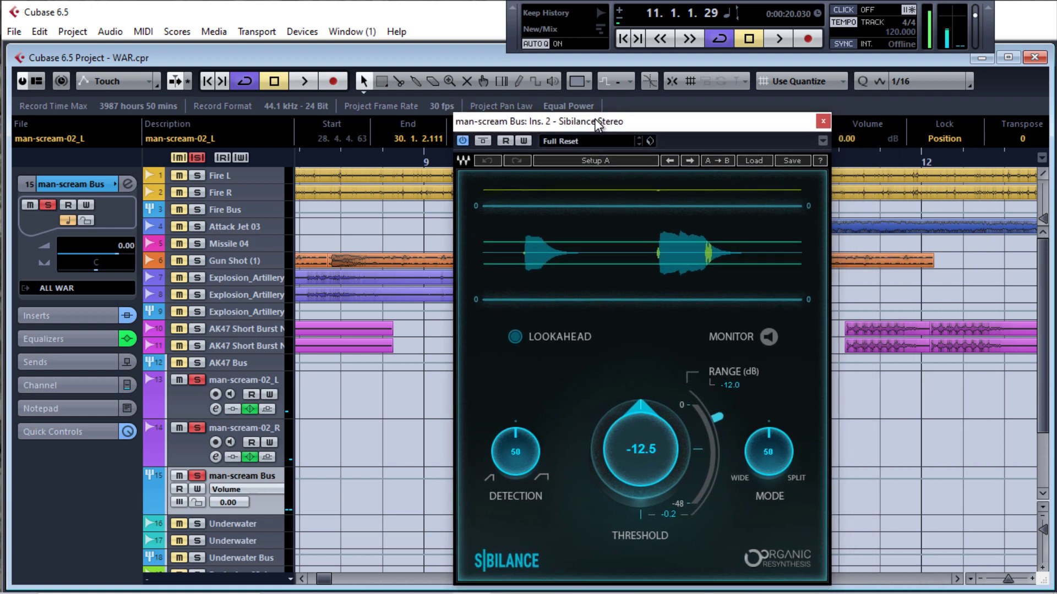
click(822, 121)
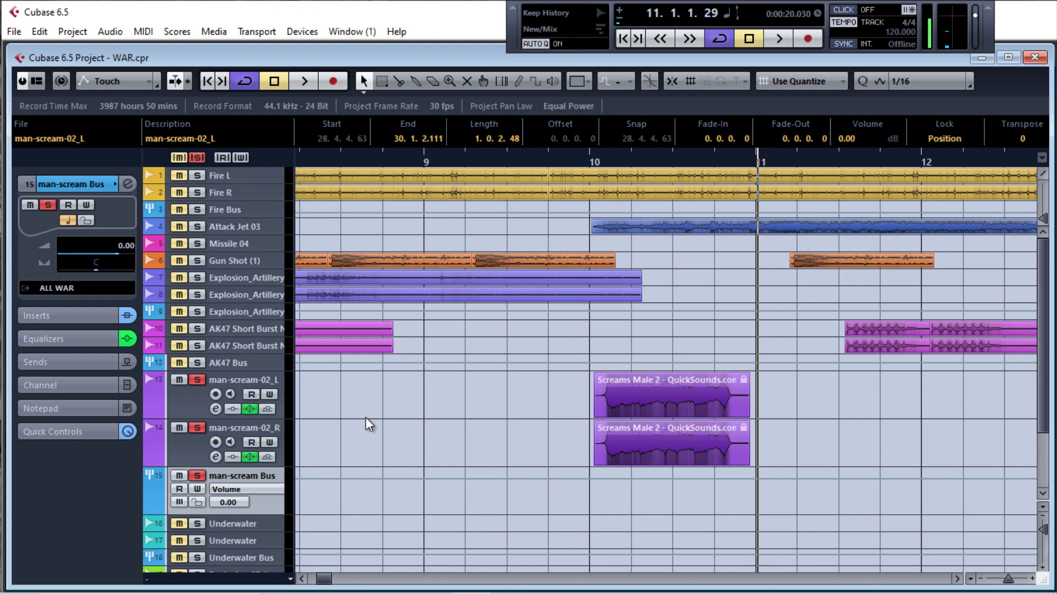
Step: Remove the Sibilance Stereo insert from the man-scream Bus, dismissing the unneeded mixdown export dialog
key(ctrl+shift+e)
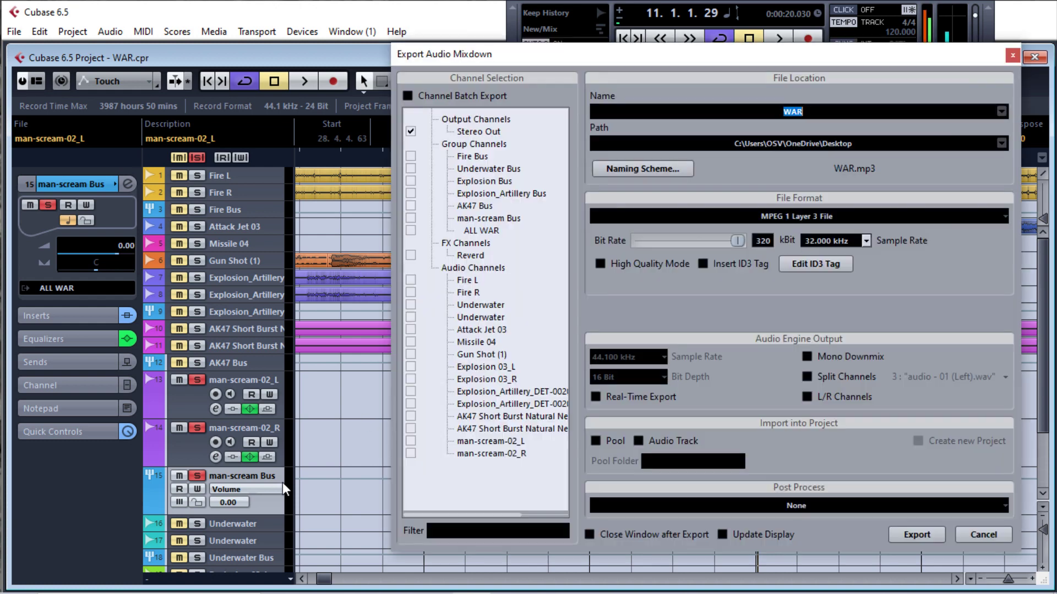
click(1013, 55)
key(e)
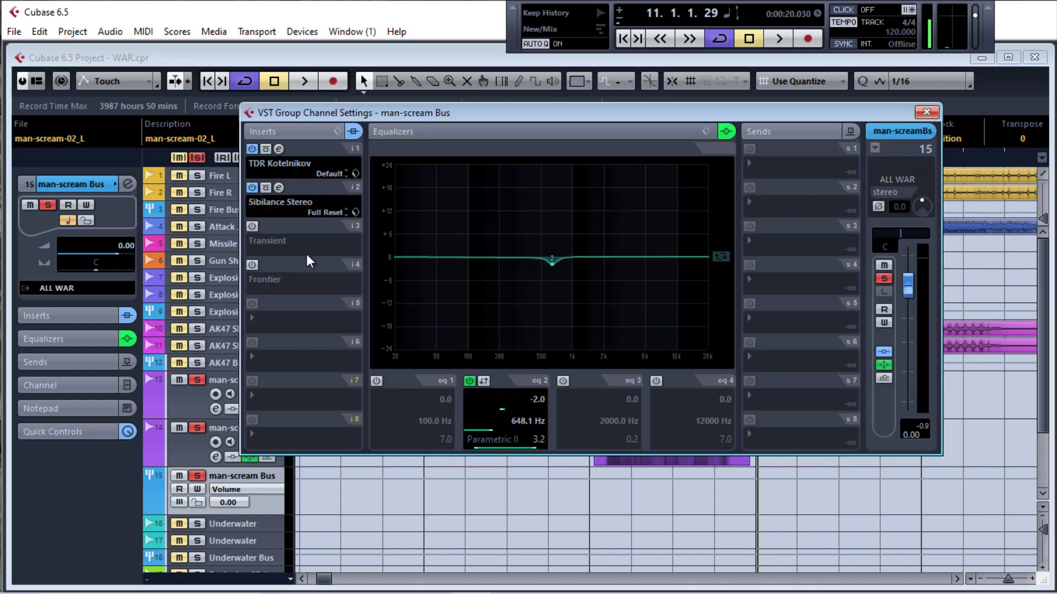
click(271, 204)
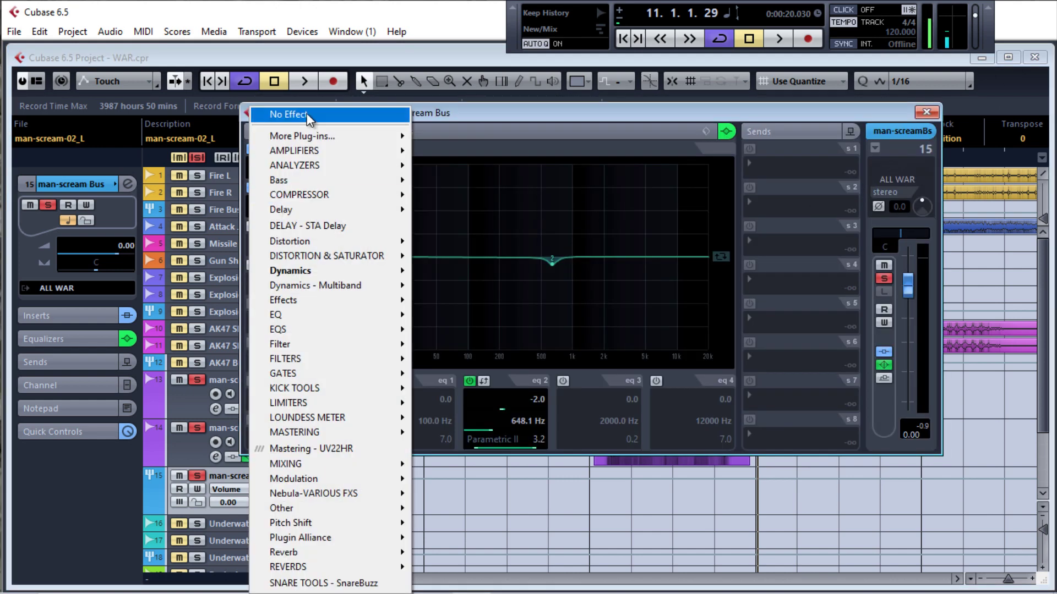
click(299, 112)
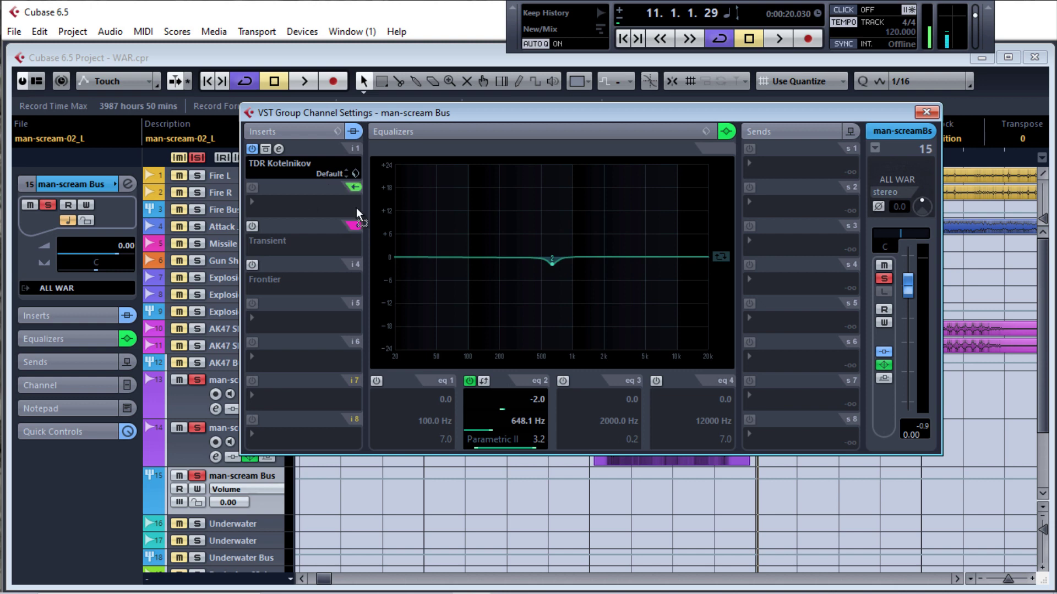
Step: Move the Transient plug-in up to insert slot 2 of the man-scream Bus, activate it and show its controls
drag(356, 210, 357, 212)
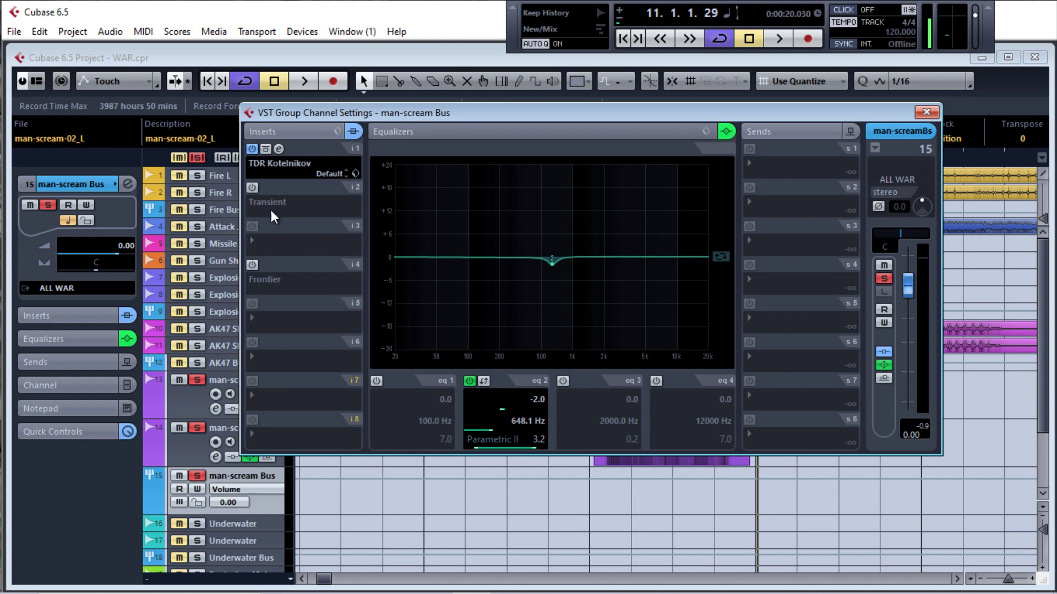
click(252, 188)
click(279, 188)
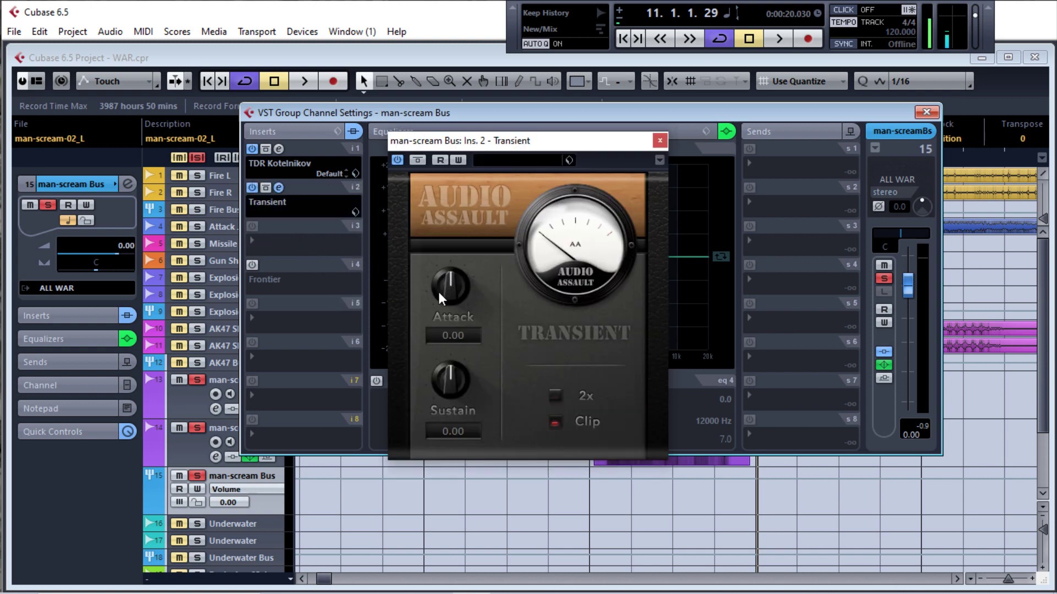
Step: Set Transient's attack to 9.46 and sustain to 11.40 while playing the man-scream-02 clips from bar 29, and close the plug-in
key(space)
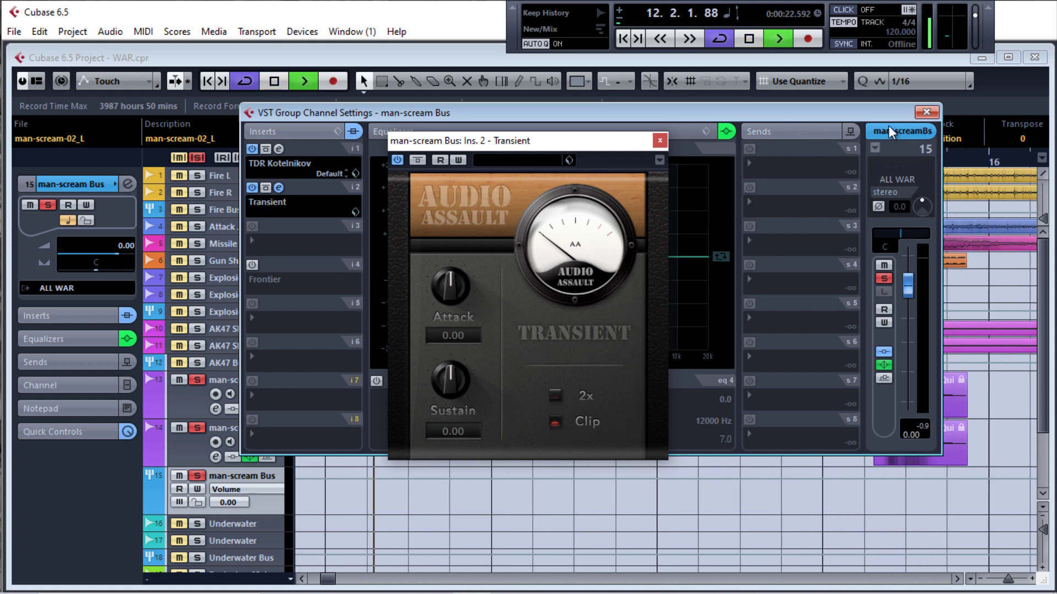
click(929, 112)
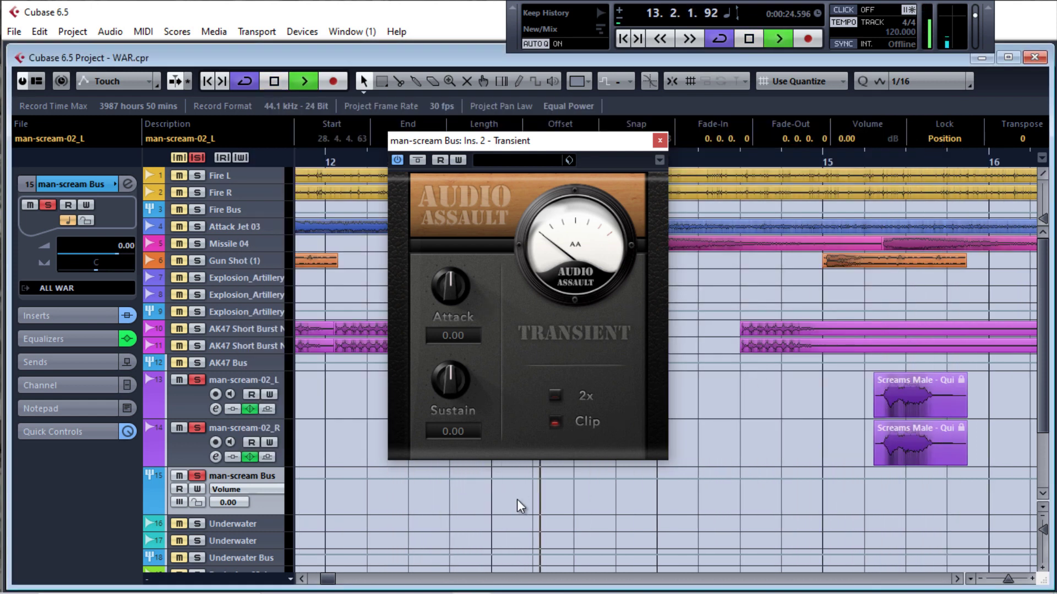
drag(343, 573, 349, 577)
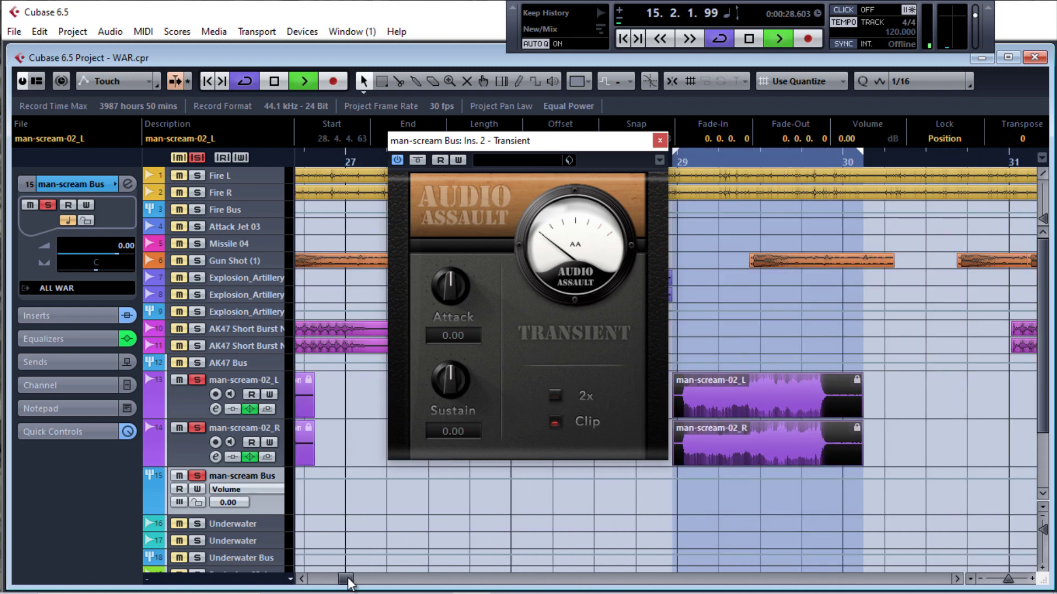
drag(611, 146, 552, 141)
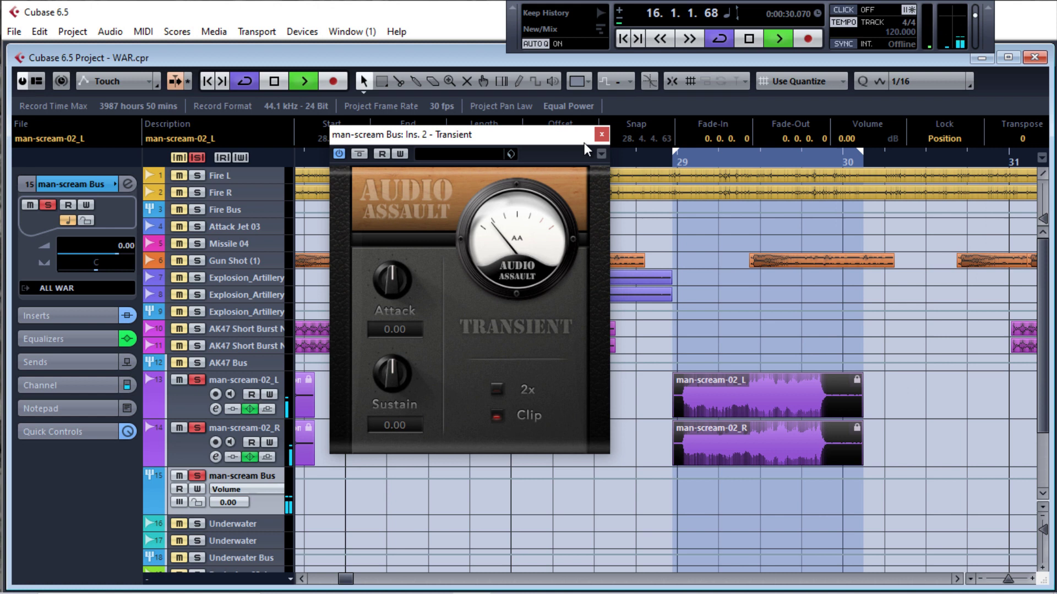
click(669, 157)
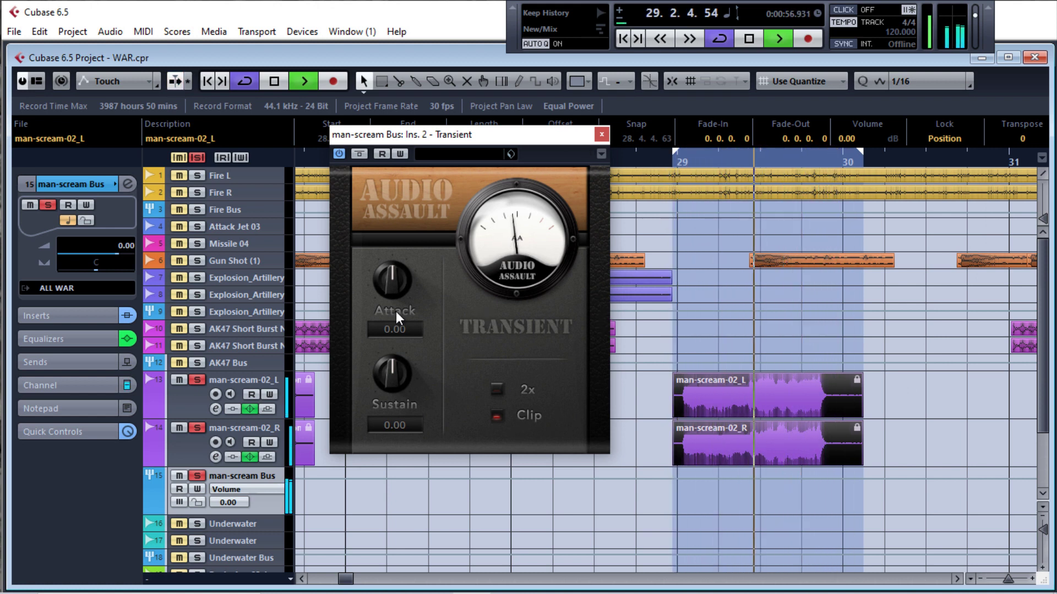
drag(390, 282, 392, 268)
drag(392, 374, 397, 355)
key(space)
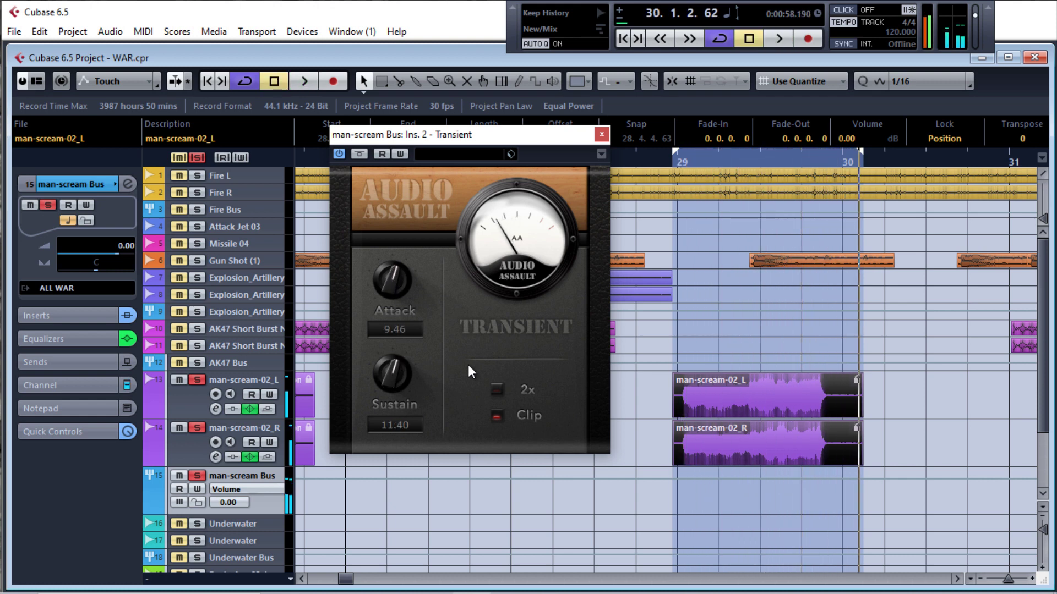
click(601, 134)
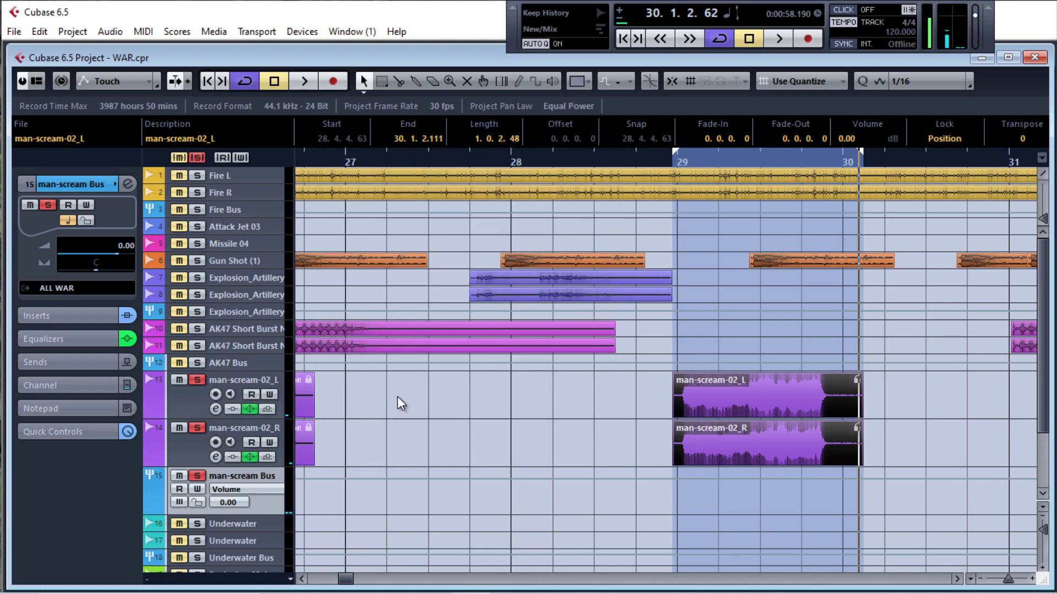
Step: Route the first send of the man-scream Bus to the Reverd channel and activate it
key(e)
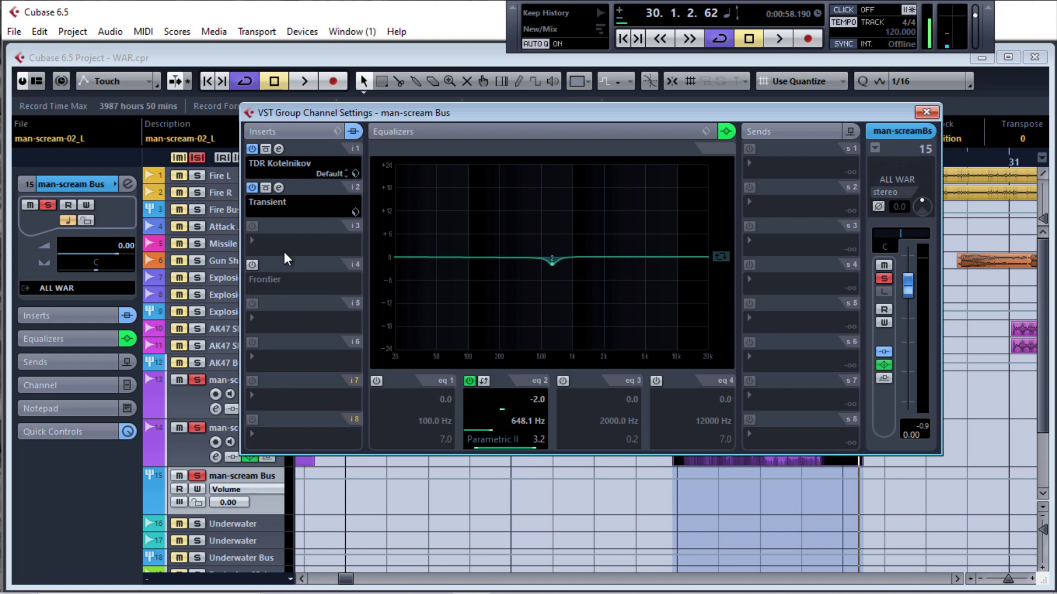
click(749, 164)
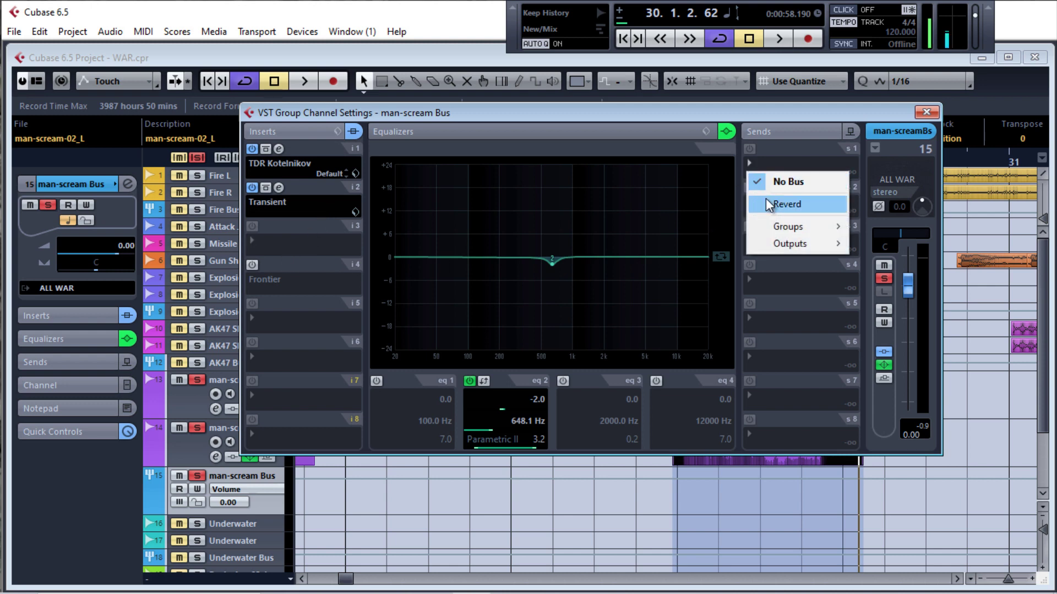
click(765, 202)
click(750, 149)
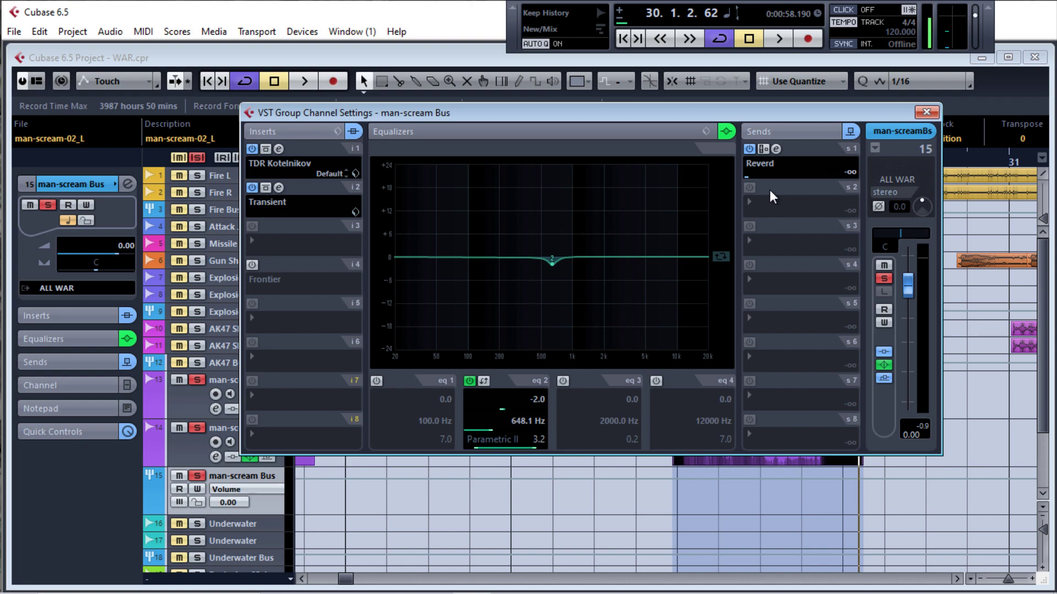
Step: Solo the Reverd channel and take the Fire through AK47 Bus tracks out of solo
scroll(371, 531, down, 3)
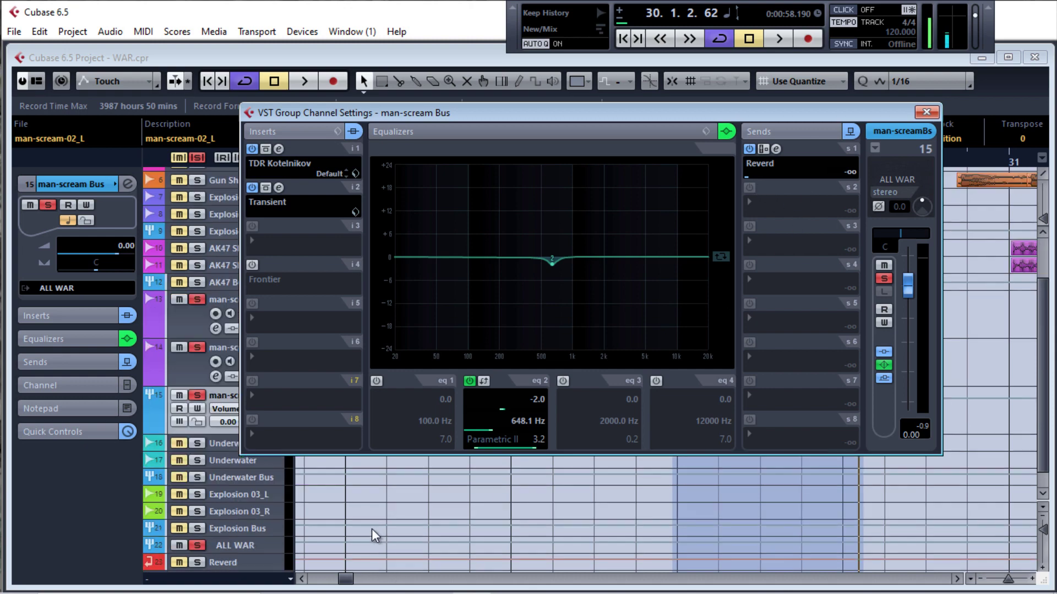
click(200, 530)
scroll(377, 479, up, 3)
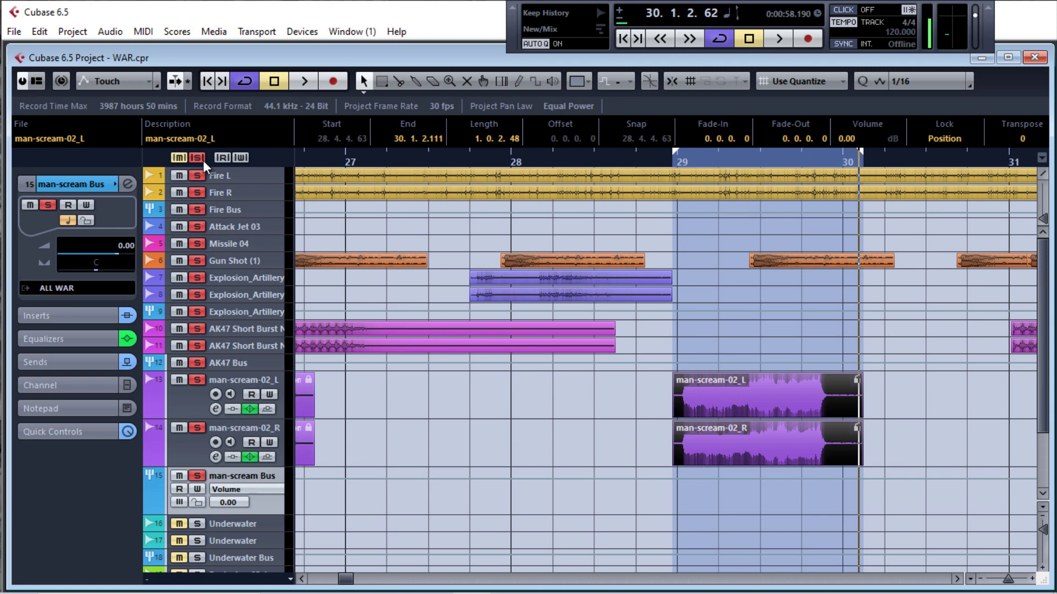
drag(198, 364, 194, 278)
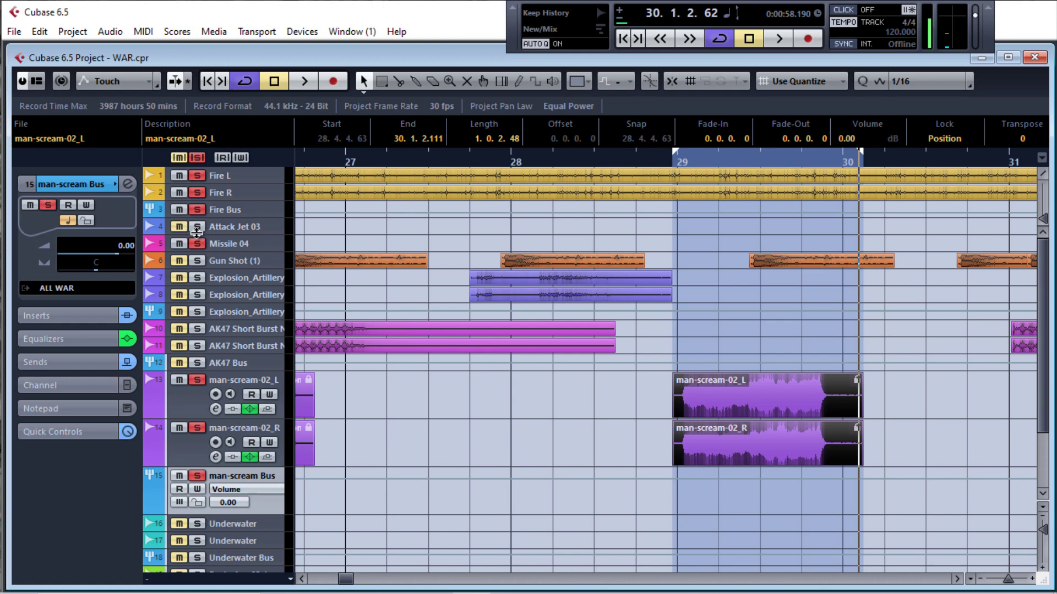
drag(197, 232, 198, 214)
scroll(357, 394, down, 3)
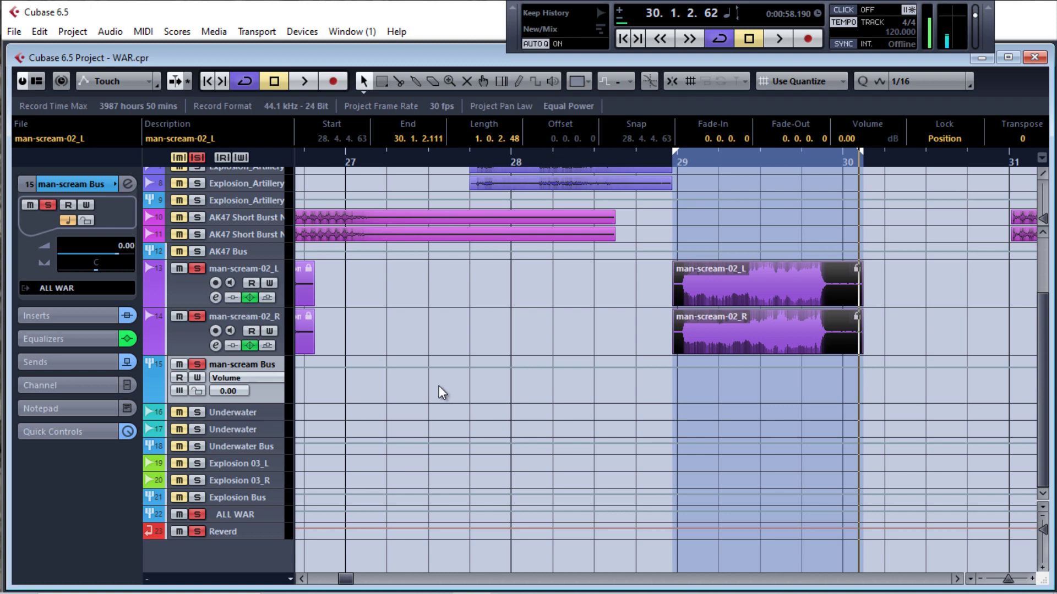
Step: Set the man-scream Bus's Reverd send level to -27.89 during playback, and close the channel settings
key(e)
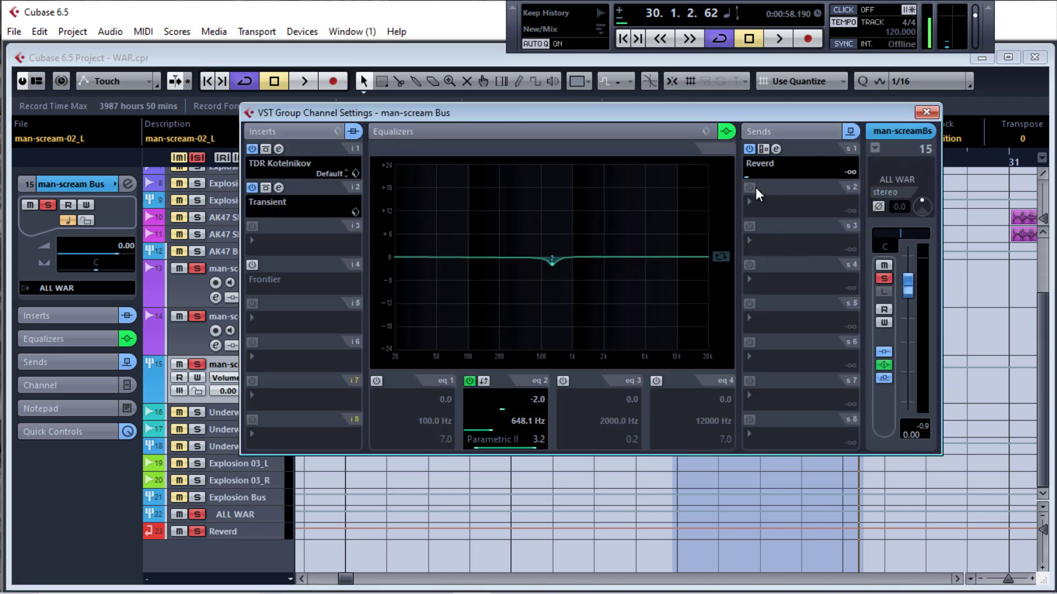
key(space)
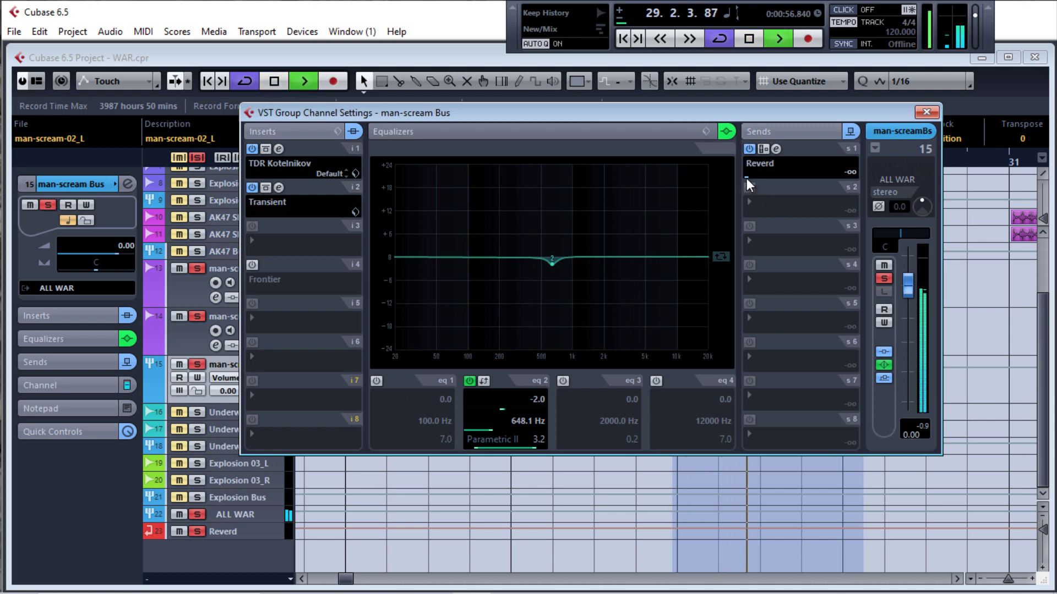
click(747, 177)
mouse_move(748, 178)
mouse_down()
mouse_move(831, 179)
mouse_move(764, 179)
mouse_up()
key(space)
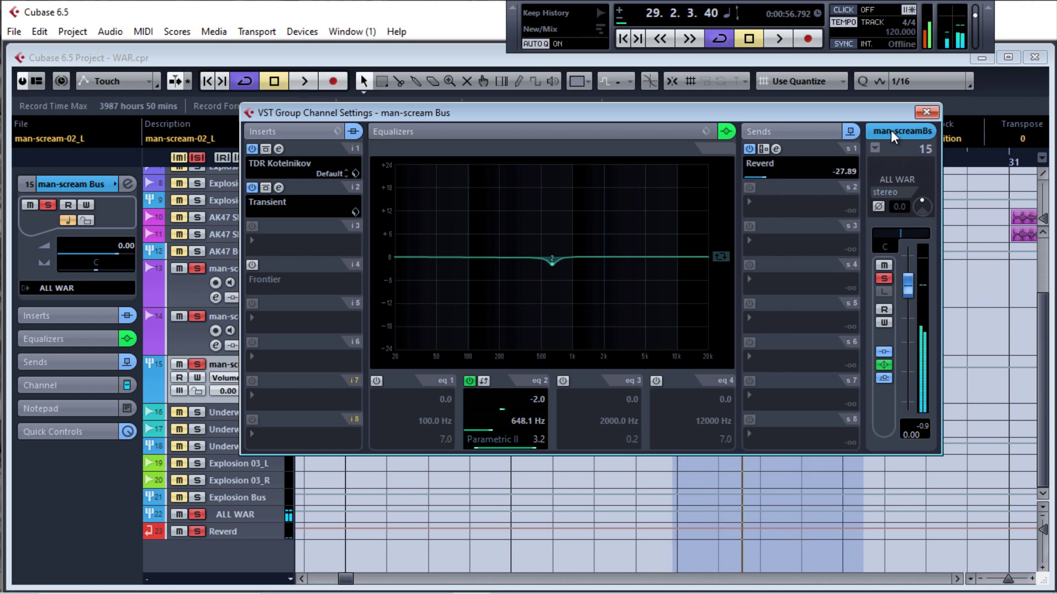
click(926, 113)
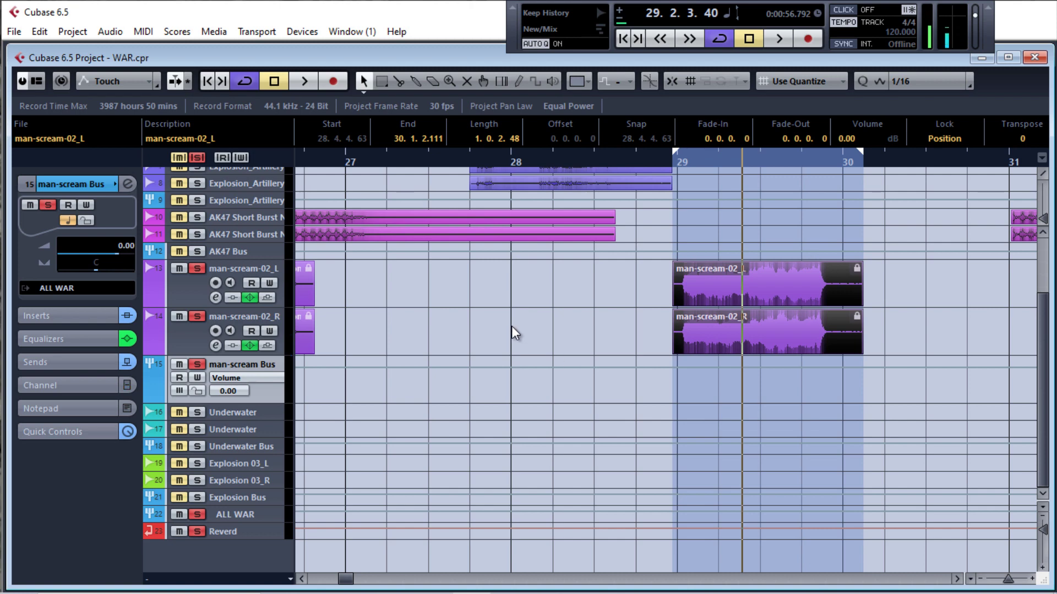
Step: Show the mixer and take Stereo Out out of solo, clearing the solo on every channel
key(F3)
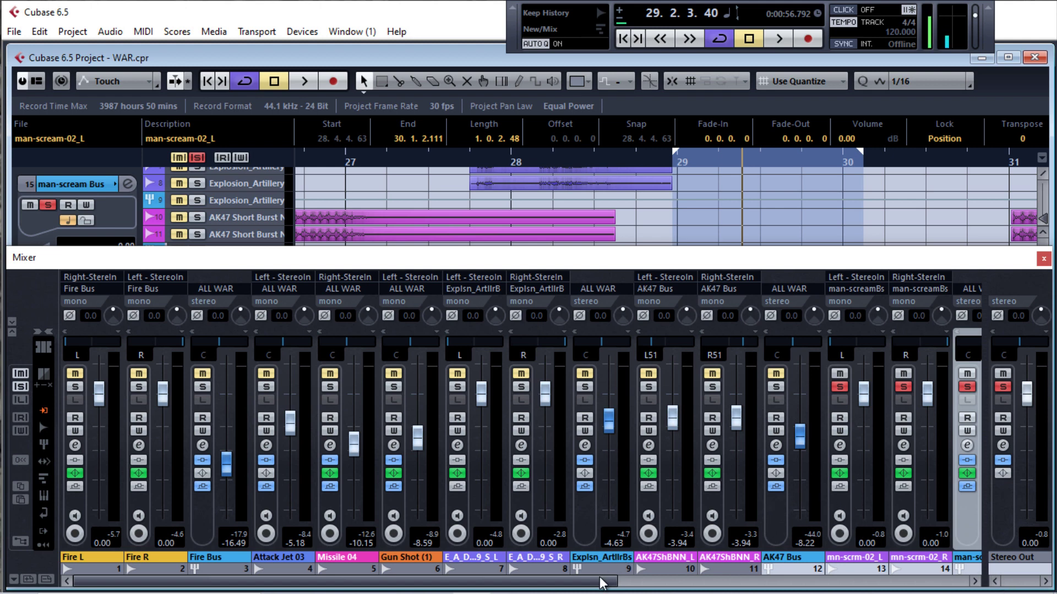
drag(611, 582, 714, 588)
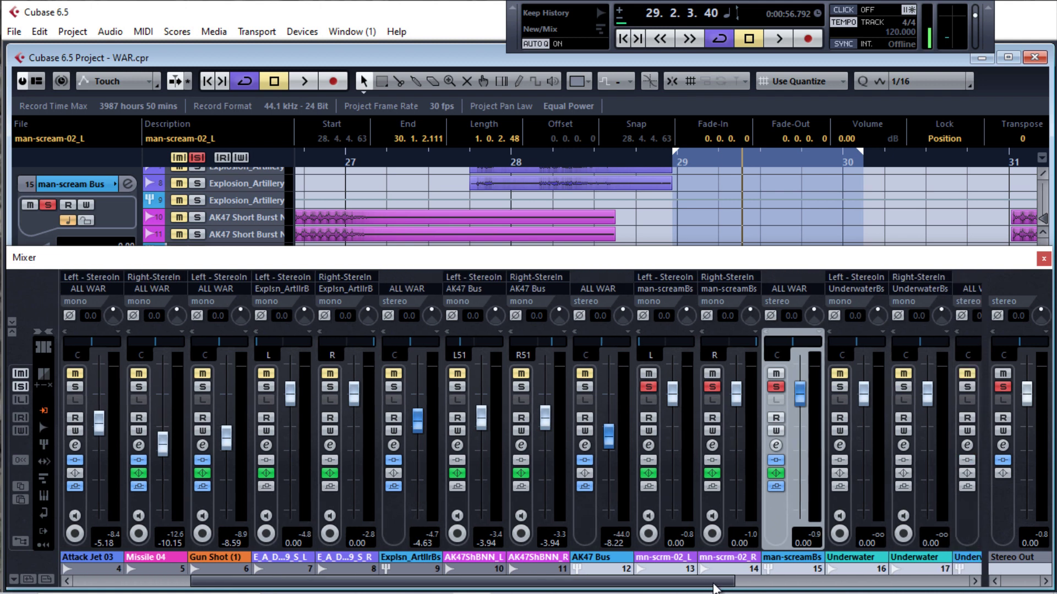
click(1002, 385)
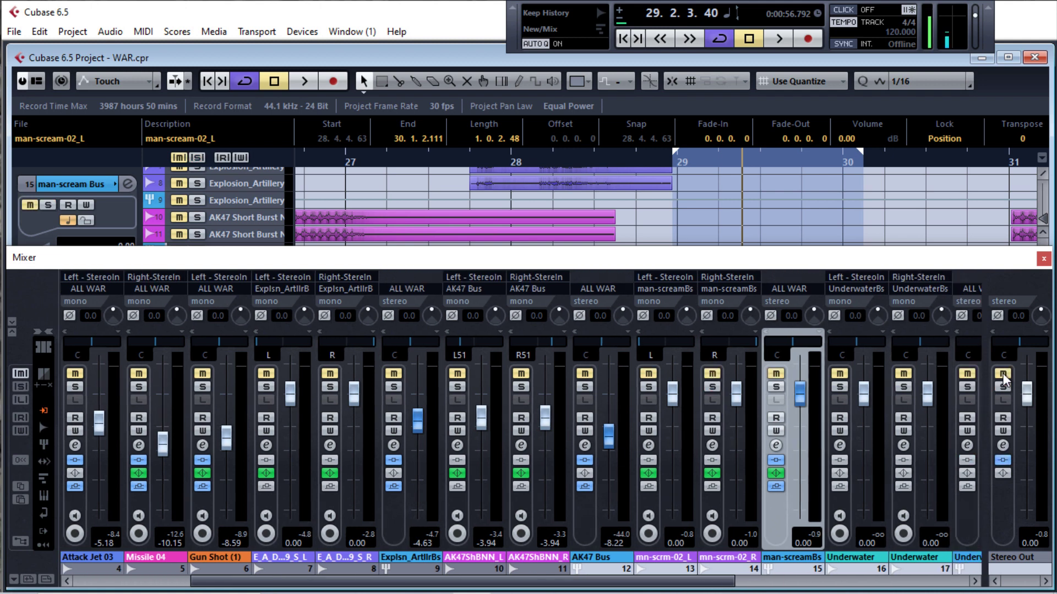
click(1003, 387)
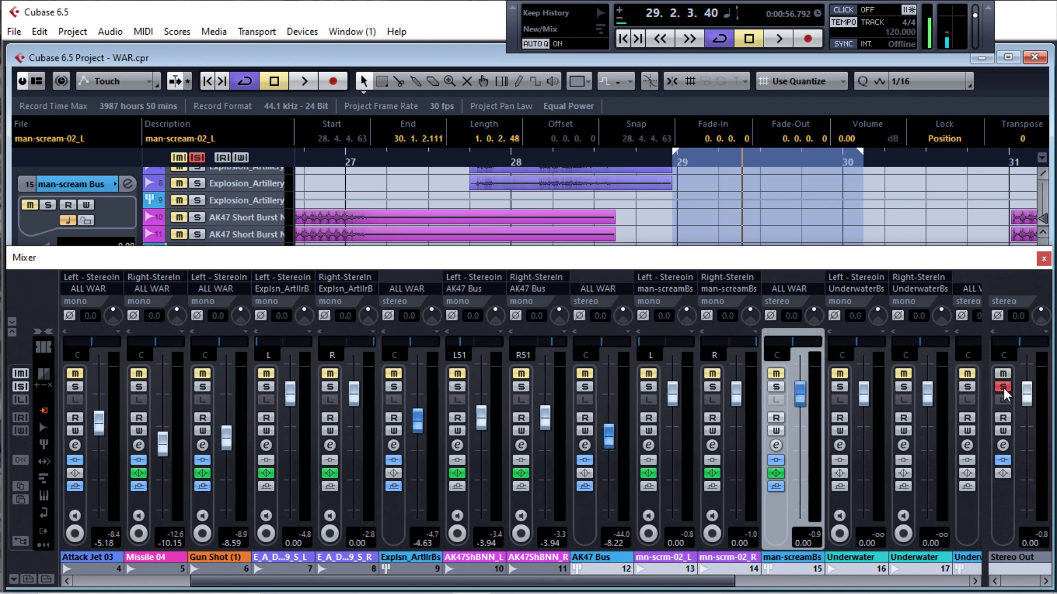
click(1003, 385)
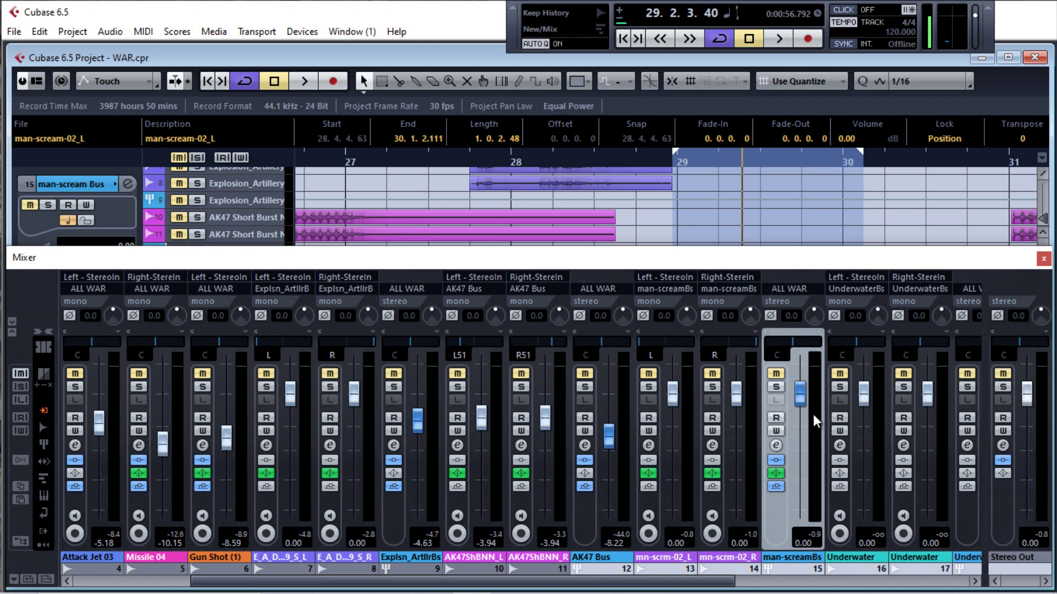
Step: Solo every mixer channel from Fire L through AK47 Bus, including the Attack Jet, Missile, Gun Shot and artillery explosion channels
click(176, 584)
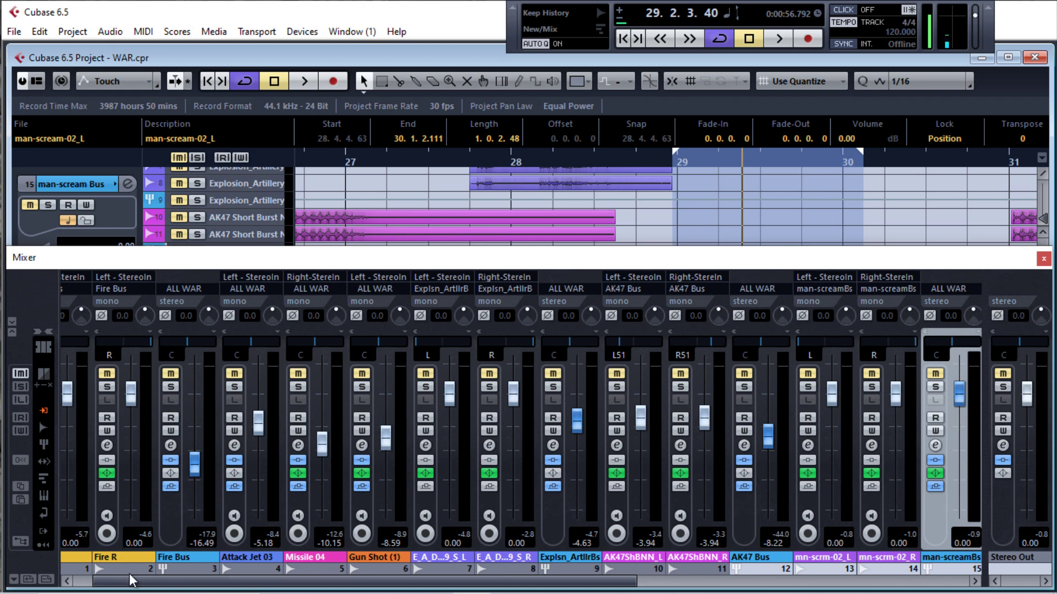
click(170, 387)
click(104, 387)
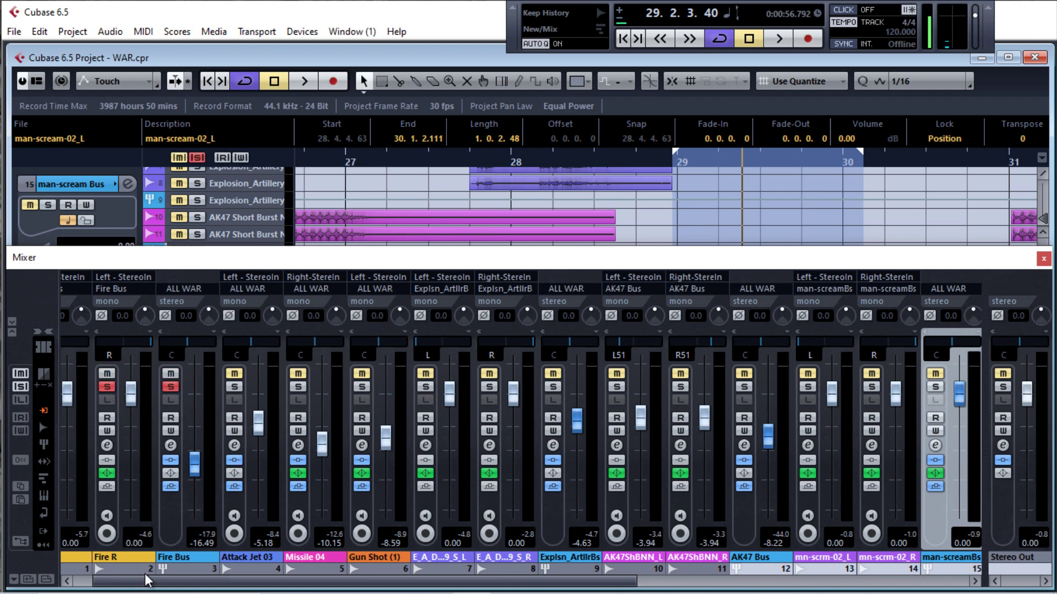
click(84, 583)
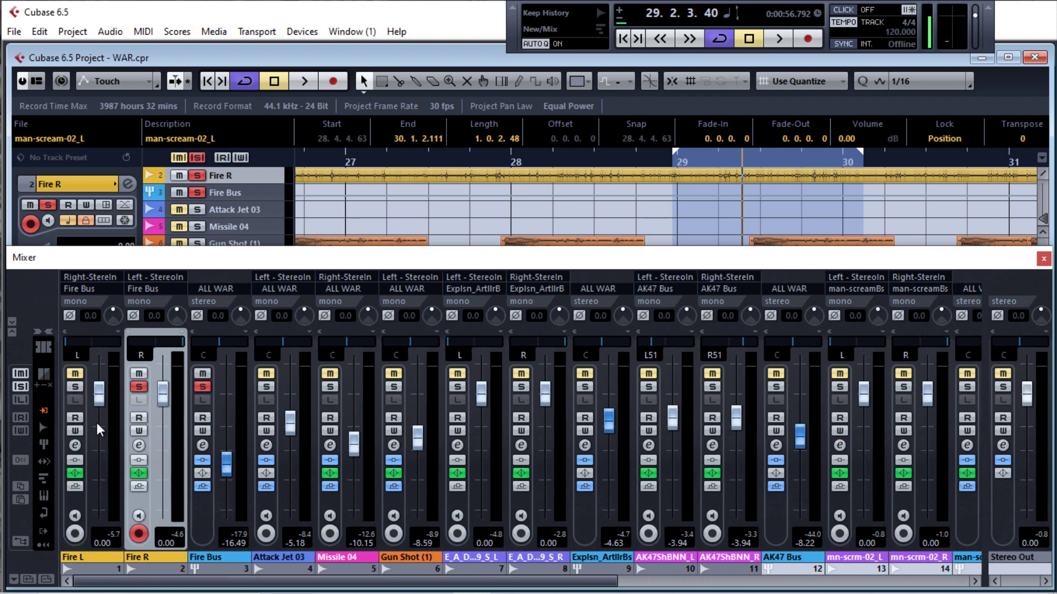
click(266, 387)
click(329, 387)
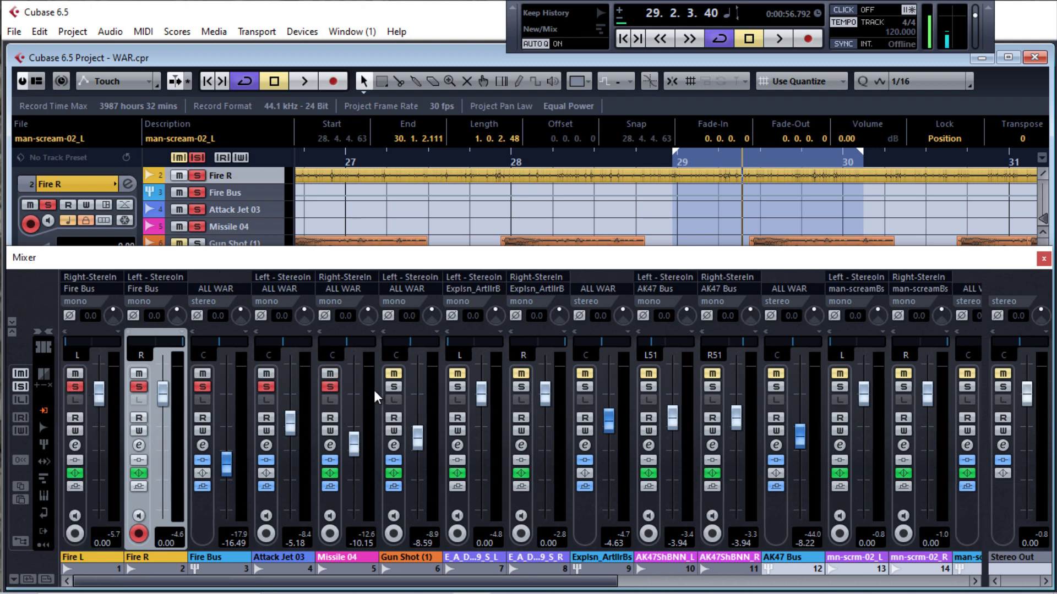
click(392, 387)
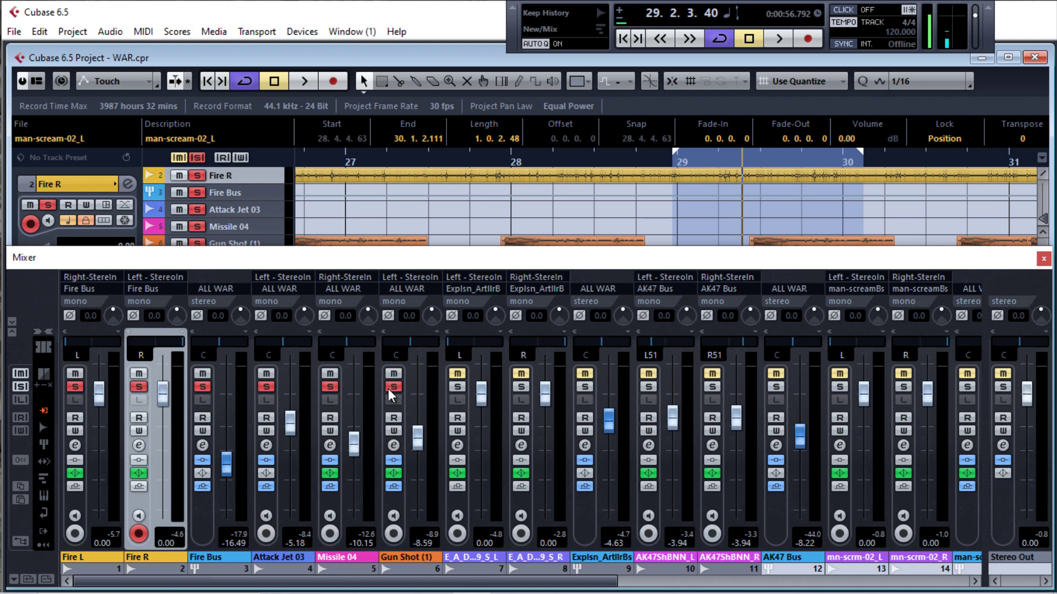
click(447, 391)
click(458, 388)
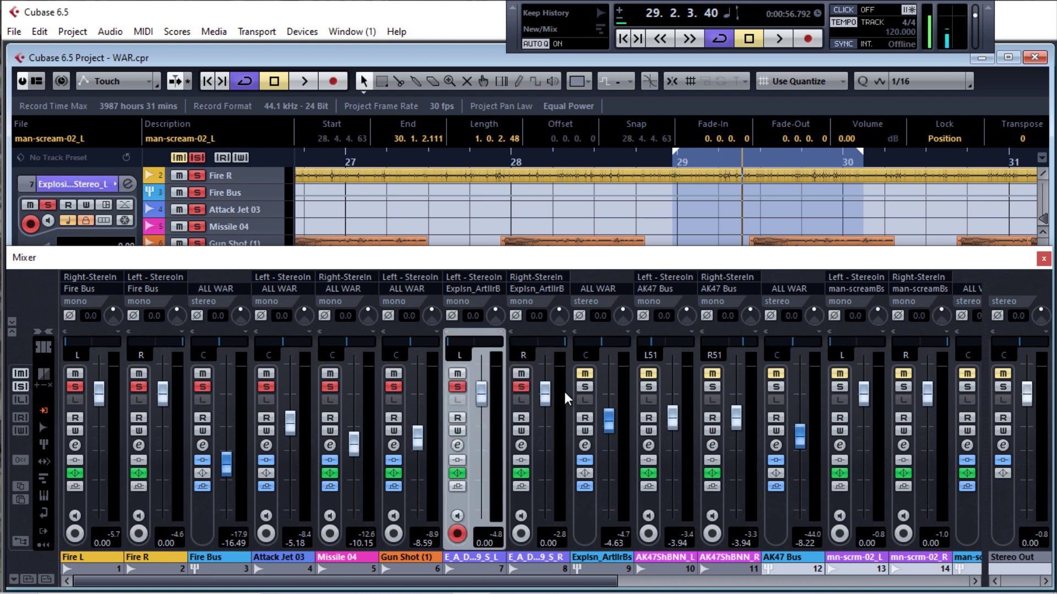
click(650, 387)
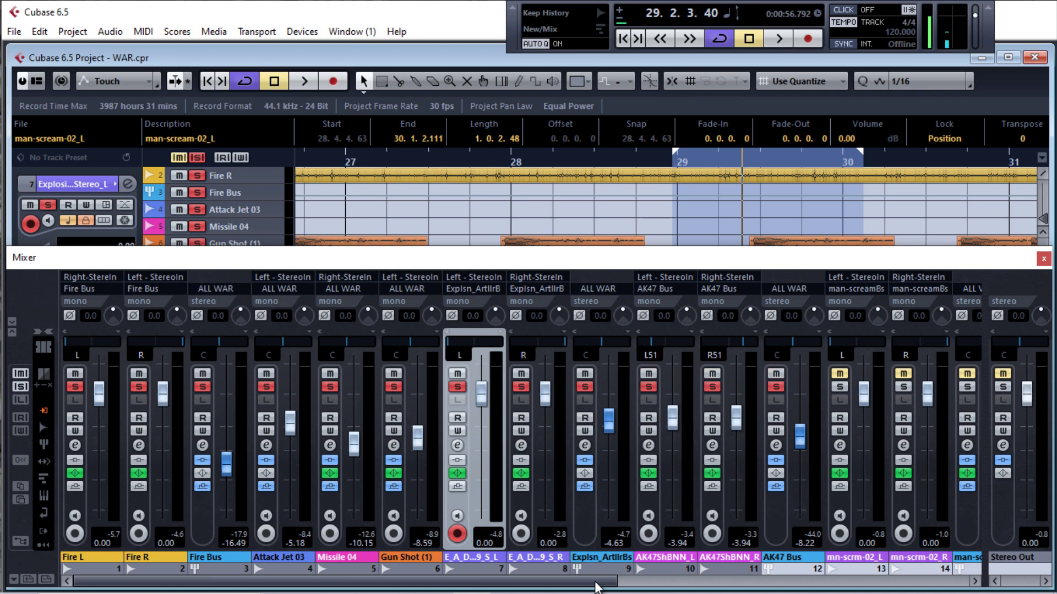
Step: Solo the man-scream channels and their Bus, ALL WAR and Stereo Out, and set the man-scream Bus level to -12.32 during playback
drag(596, 588, 752, 590)
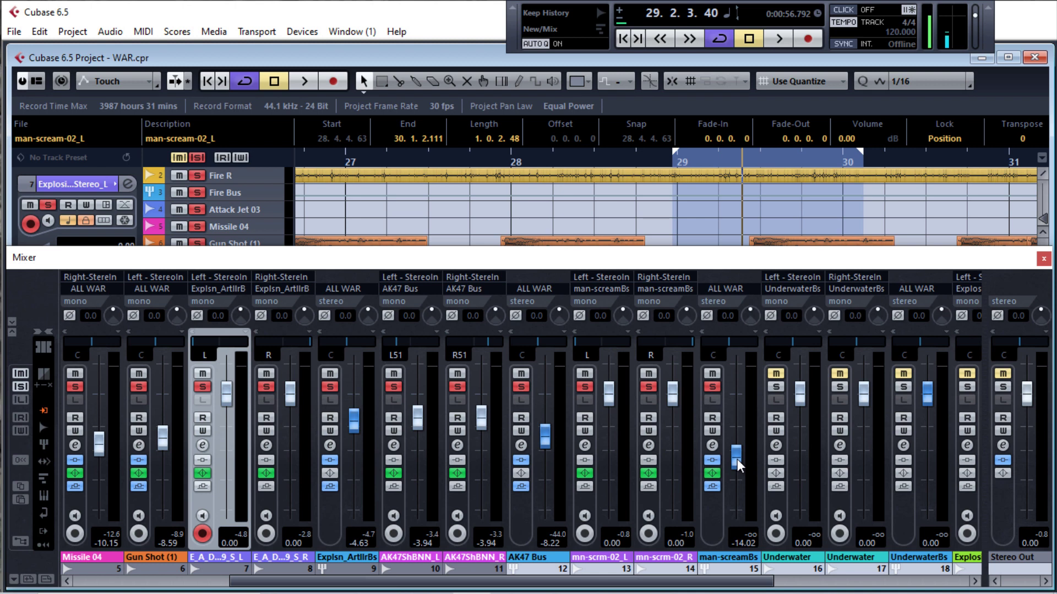
key(space)
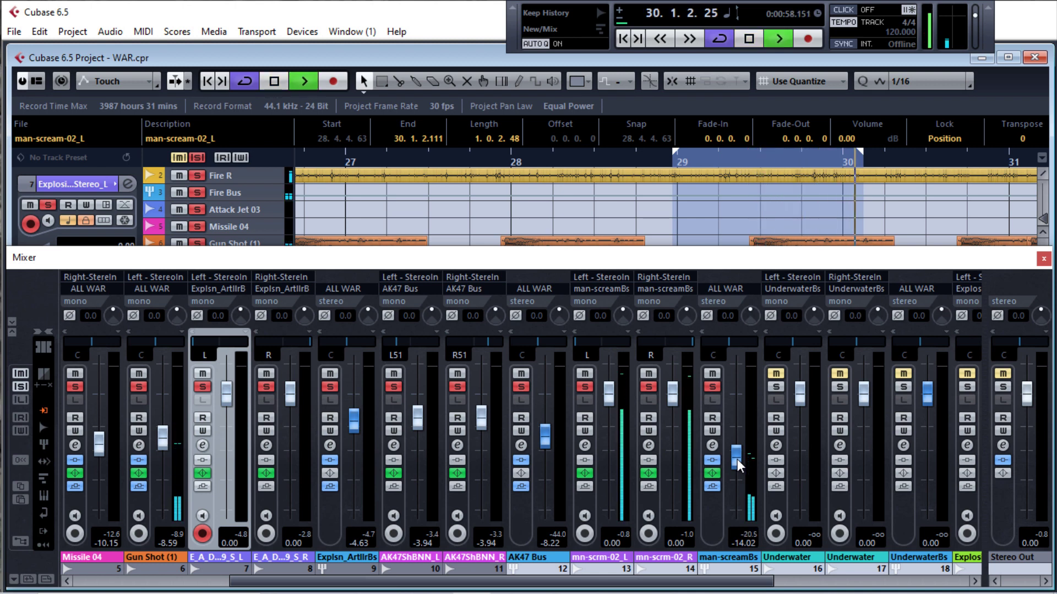
drag(737, 458, 737, 455)
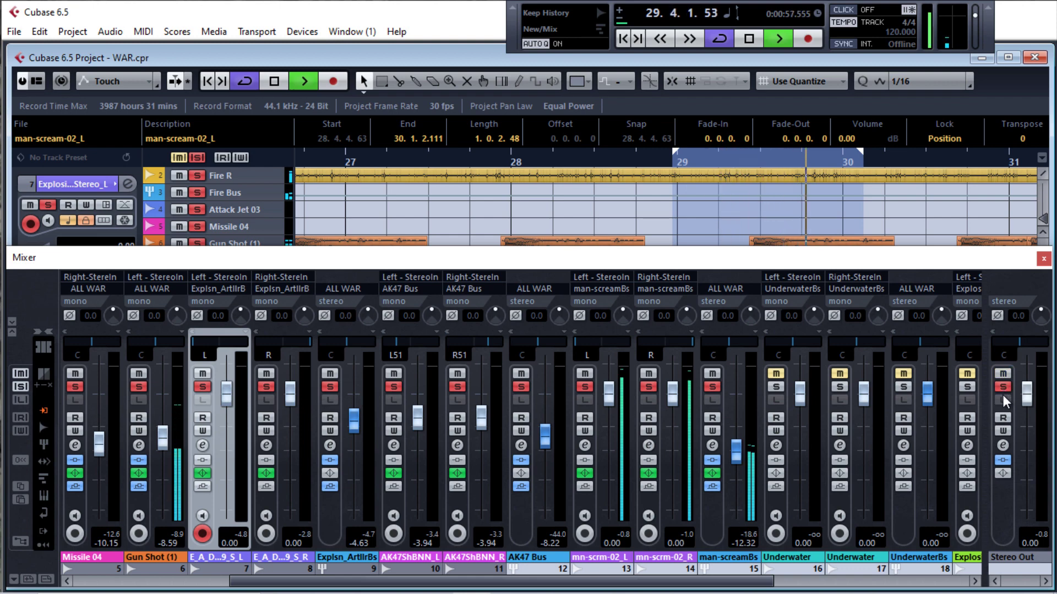
drag(766, 581, 991, 583)
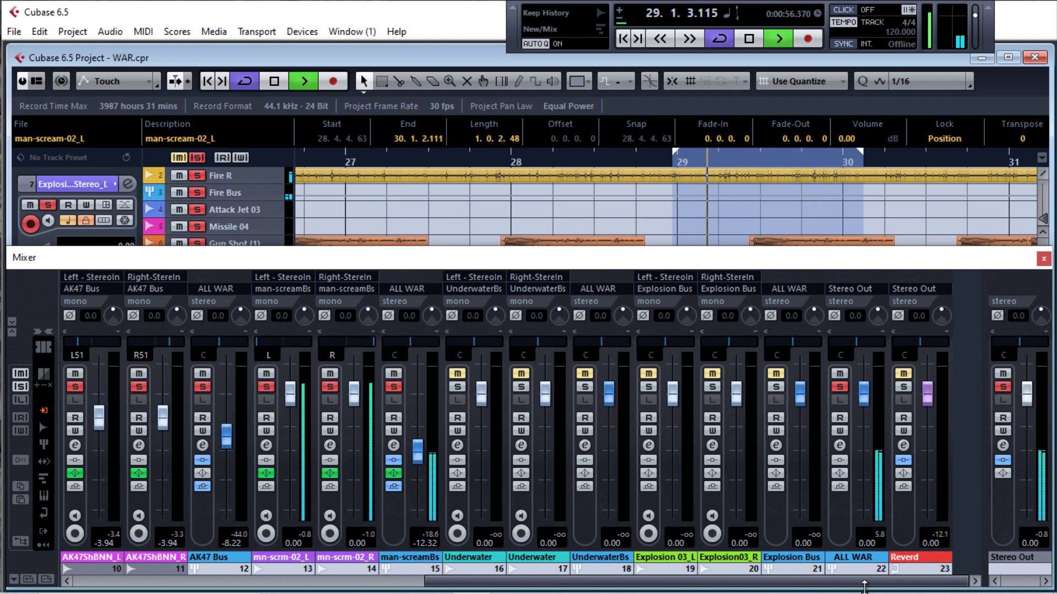
drag(864, 585, 593, 571)
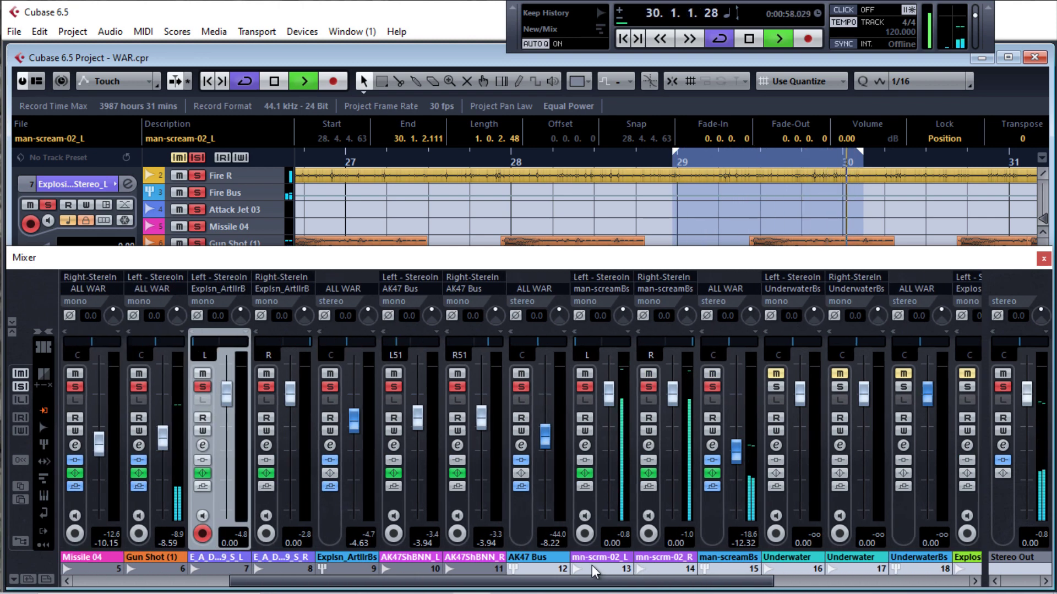
Step: Raise the man-scream Bus level to -8.40 during playback and close the mixer
drag(764, 454, 764, 441)
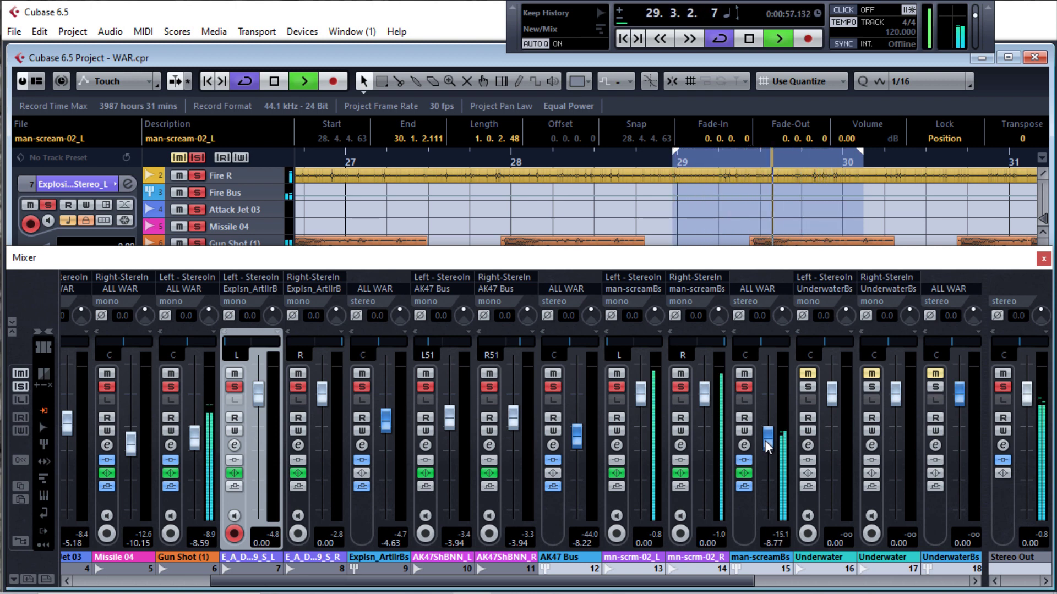
drag(764, 440, 765, 440)
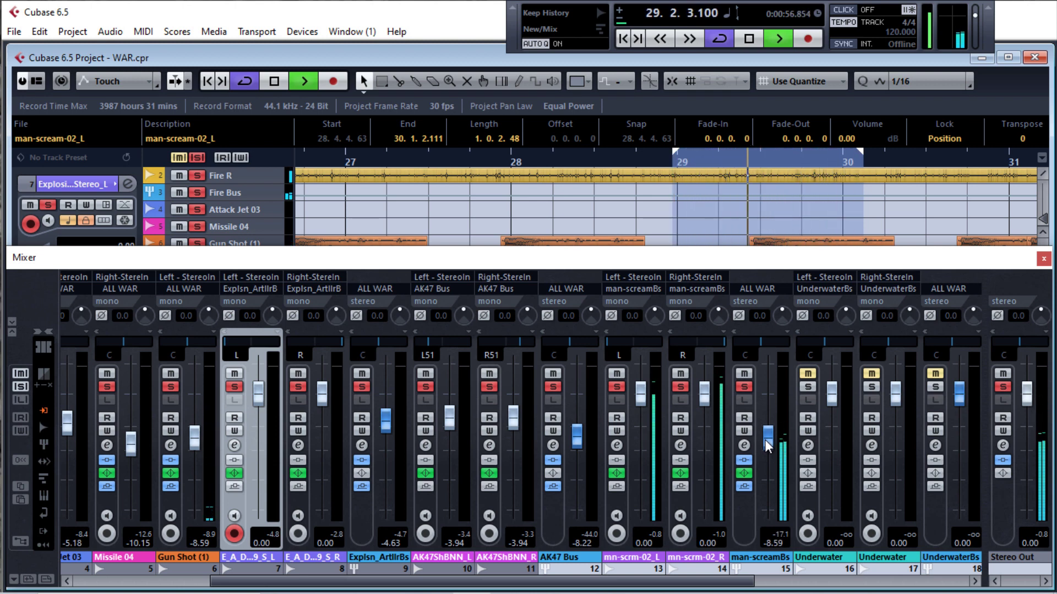
drag(765, 440, 764, 438)
click(1043, 259)
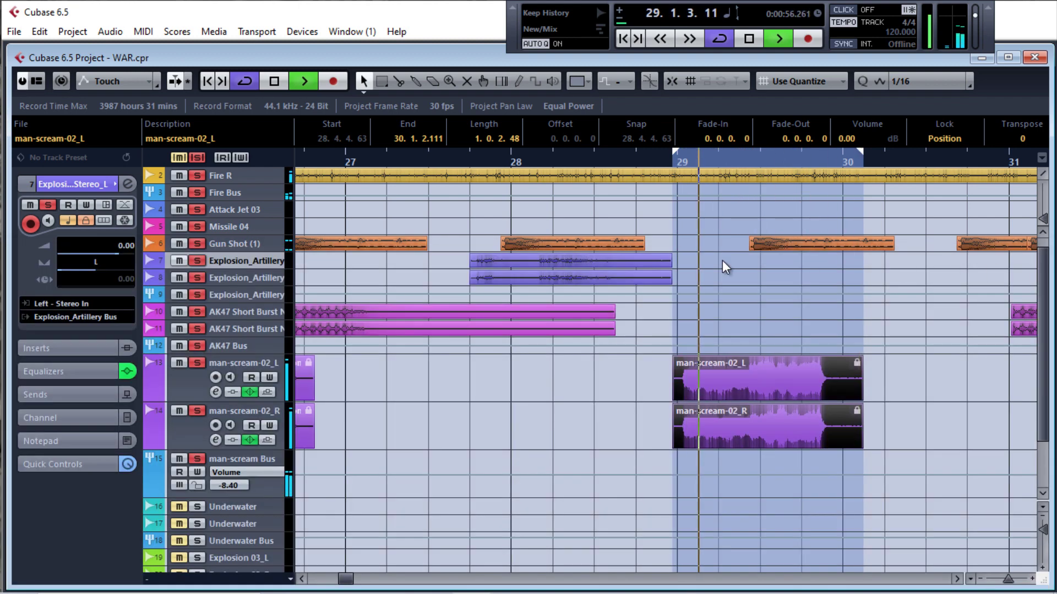
Step: Audition the passage around bar 10, unlock its pair of Screams Male 2 clips and move them earlier to start at 9.3.4.91
click(324, 579)
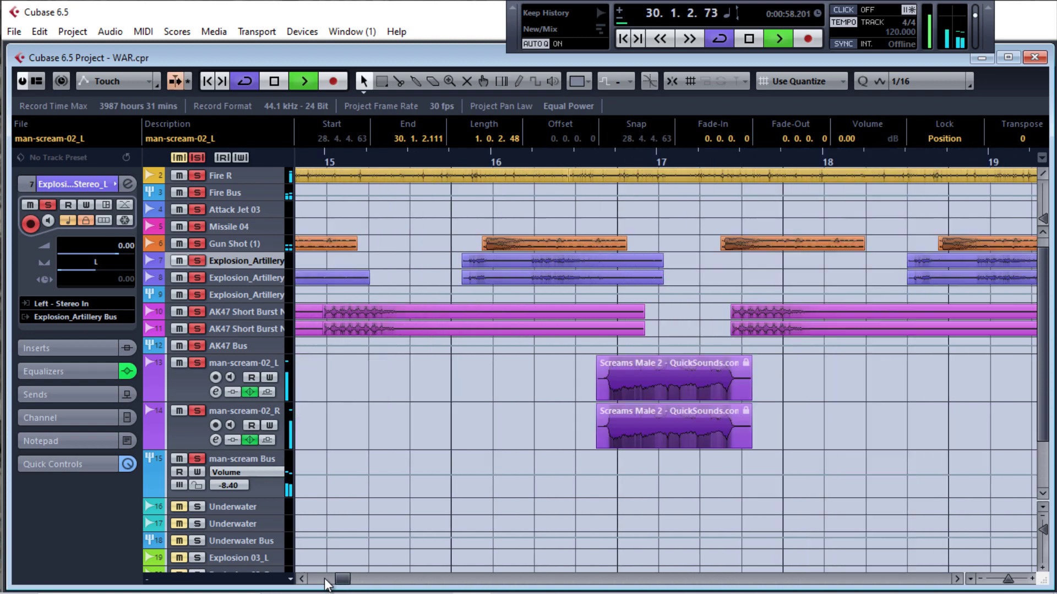
click(325, 579)
click(586, 162)
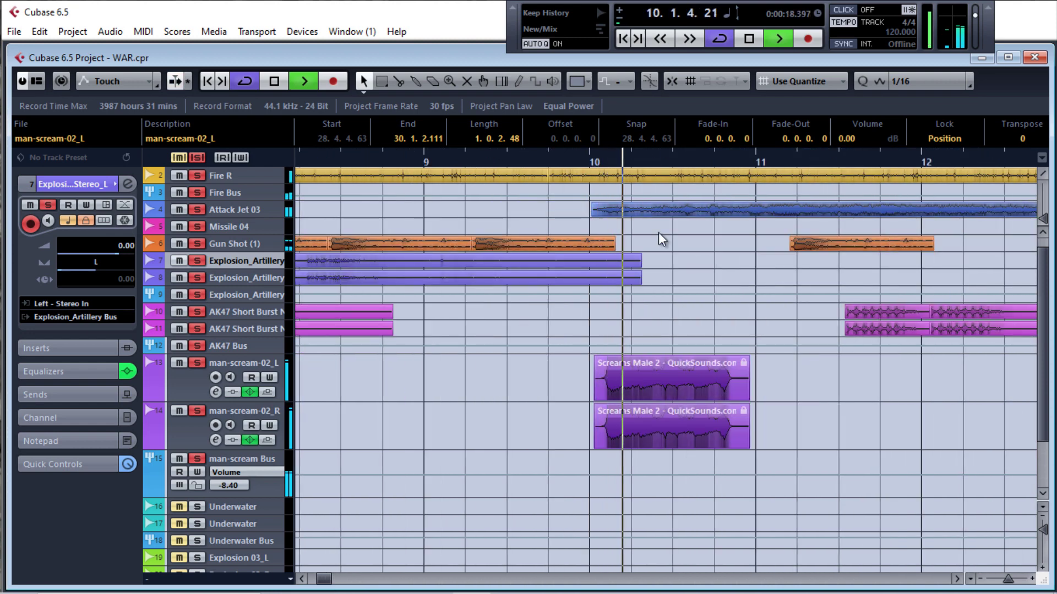
key(space)
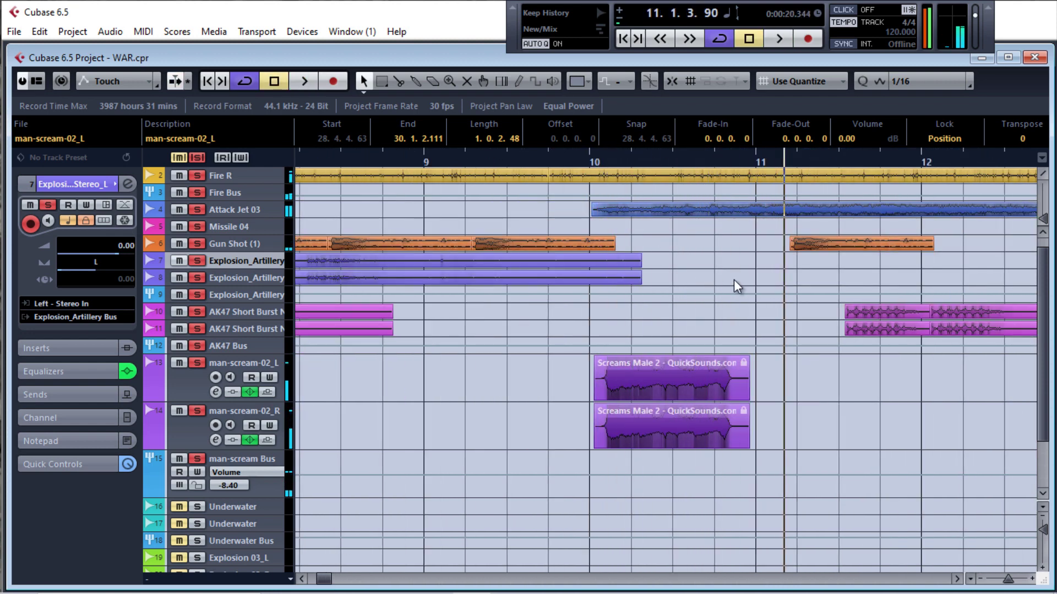
scroll(741, 332, up, 1)
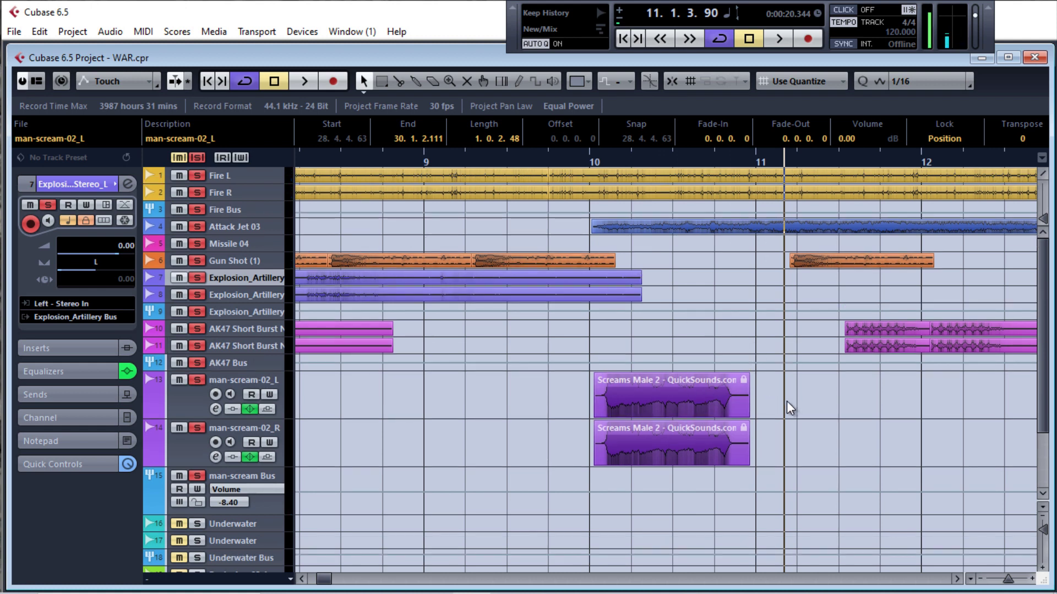
drag(788, 401, 667, 462)
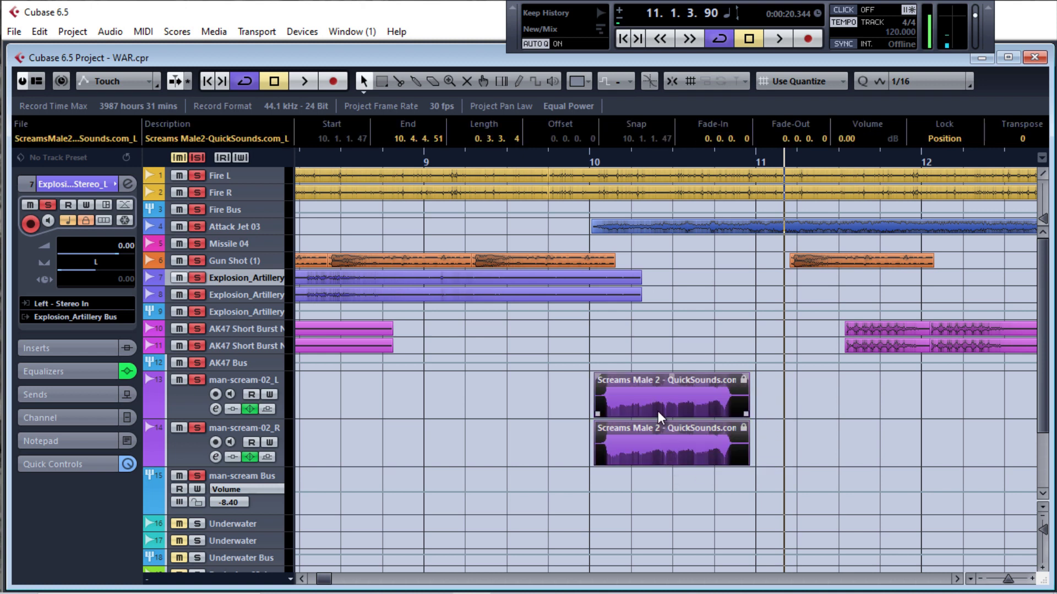
key(ctrl+shift+l)
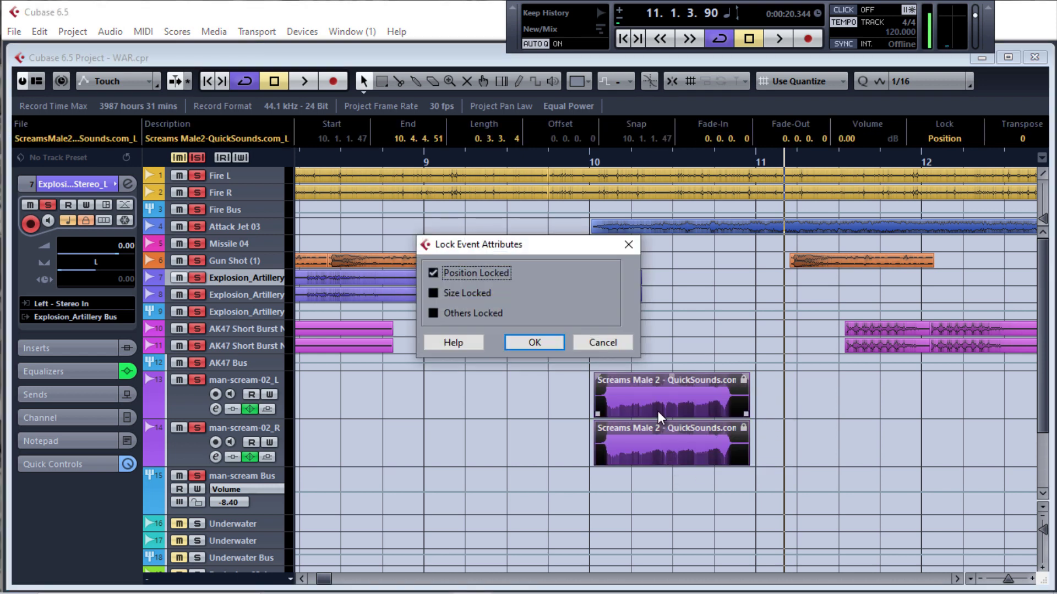
click(553, 341)
drag(669, 404, 620, 410)
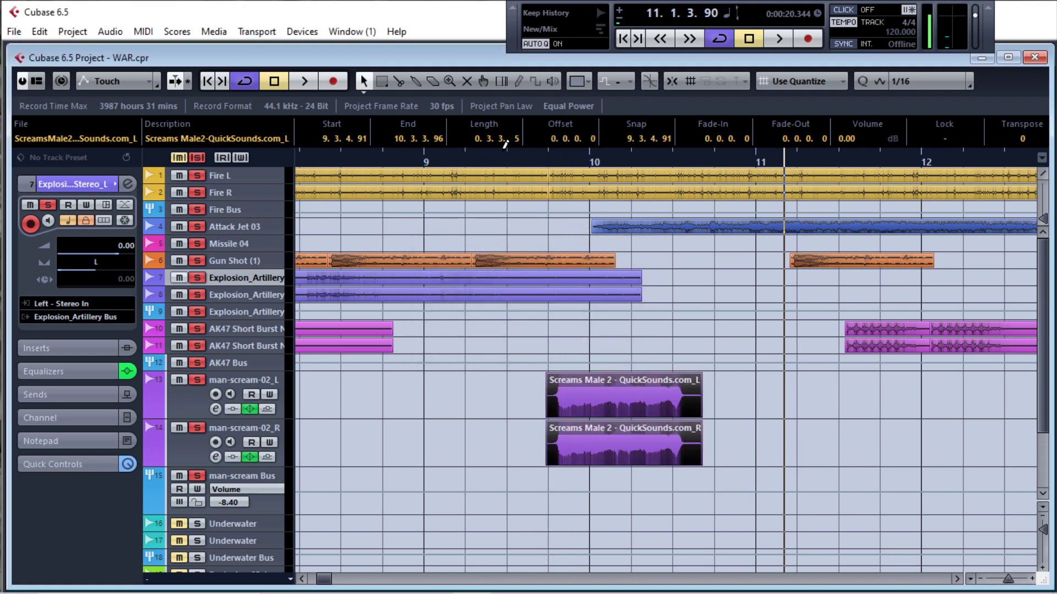
Step: Play on from bar 9 to bar 19, unlock the four Screams Male clips after bar 17 and move them to start at 16.2.2.103
click(507, 161)
key(space)
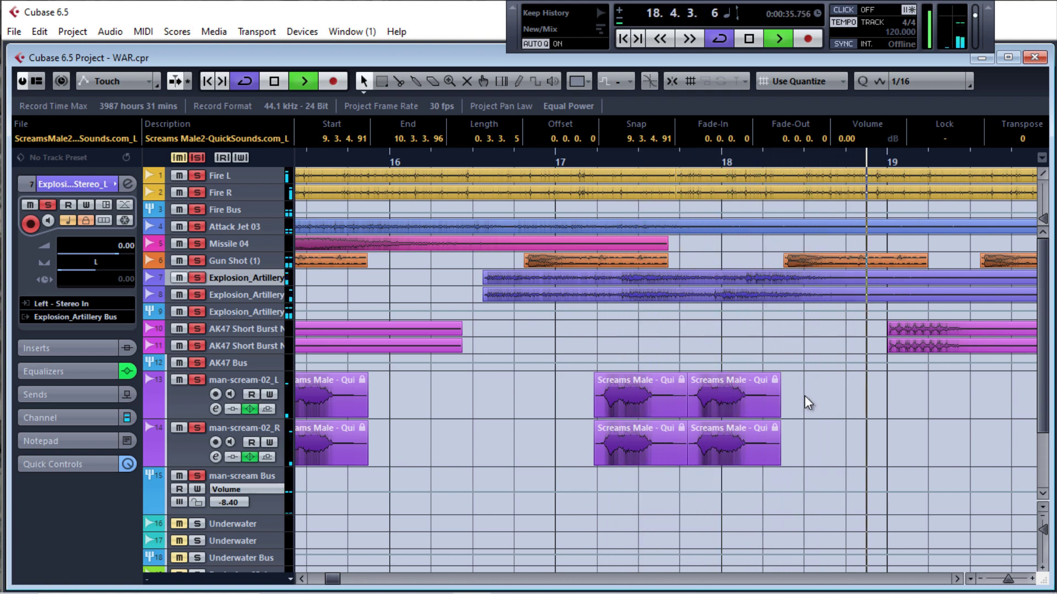
key(space)
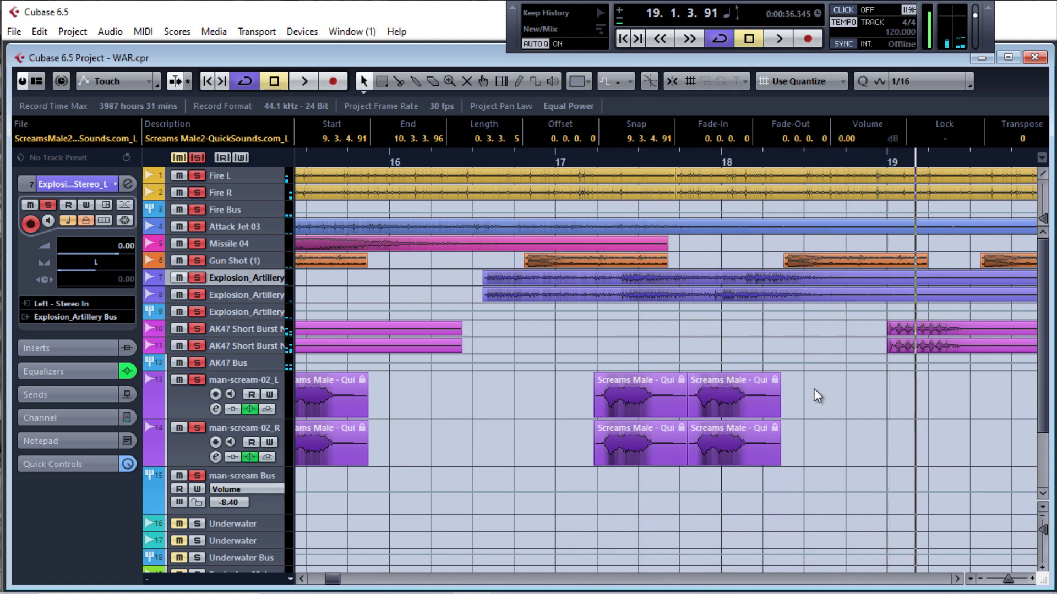
drag(814, 389, 507, 424)
key(ctrl+shift+u)
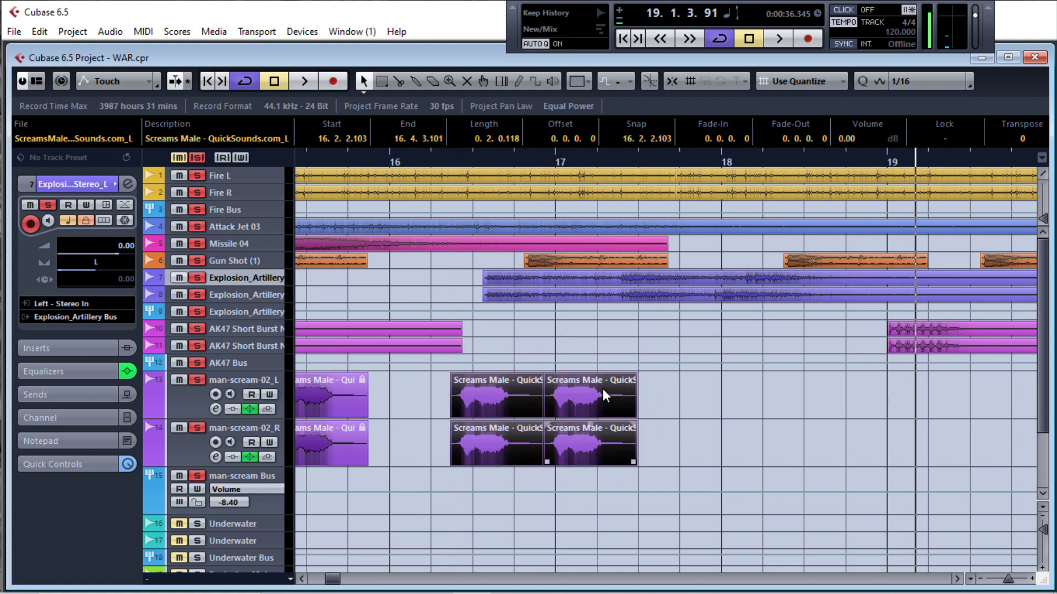
Step: Audition the passage from bar 16 and move the four selected Screams Male clips to start at 18.1.4.21
click(419, 164)
key(space)
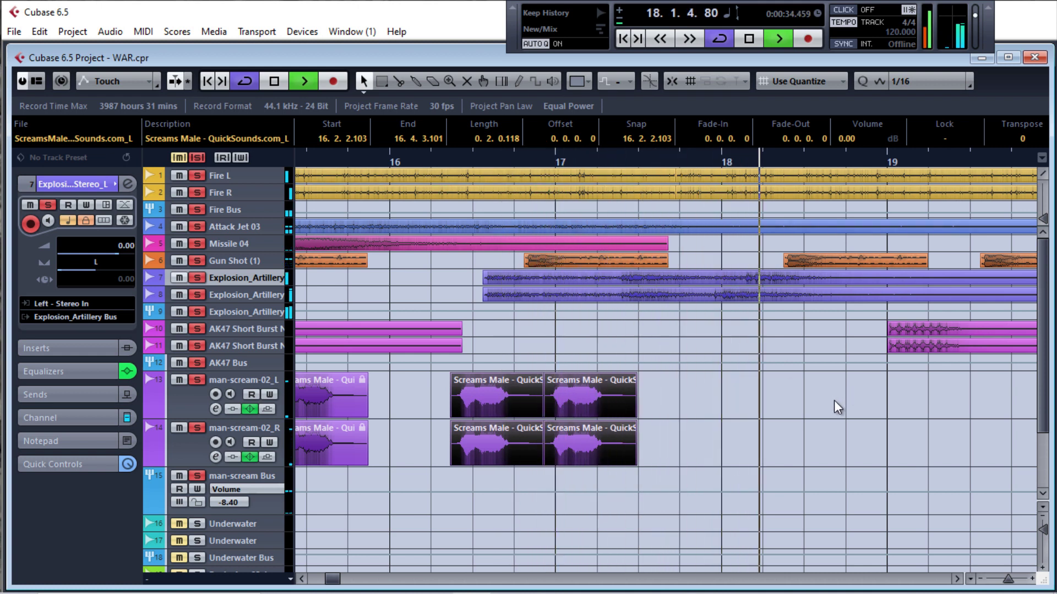
key(space)
drag(735, 388, 810, 427)
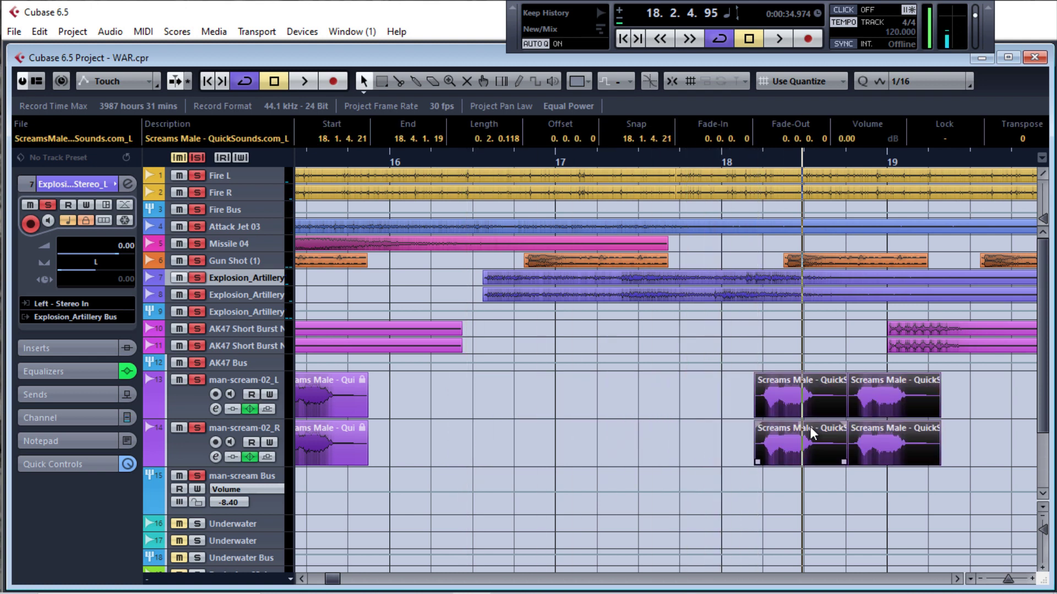
Step: Play on from bar 18, unlock the man-scream-ahh-01 clips after bar 21 and move them earlier to start at 21.1.2.62
click(722, 162)
key(space)
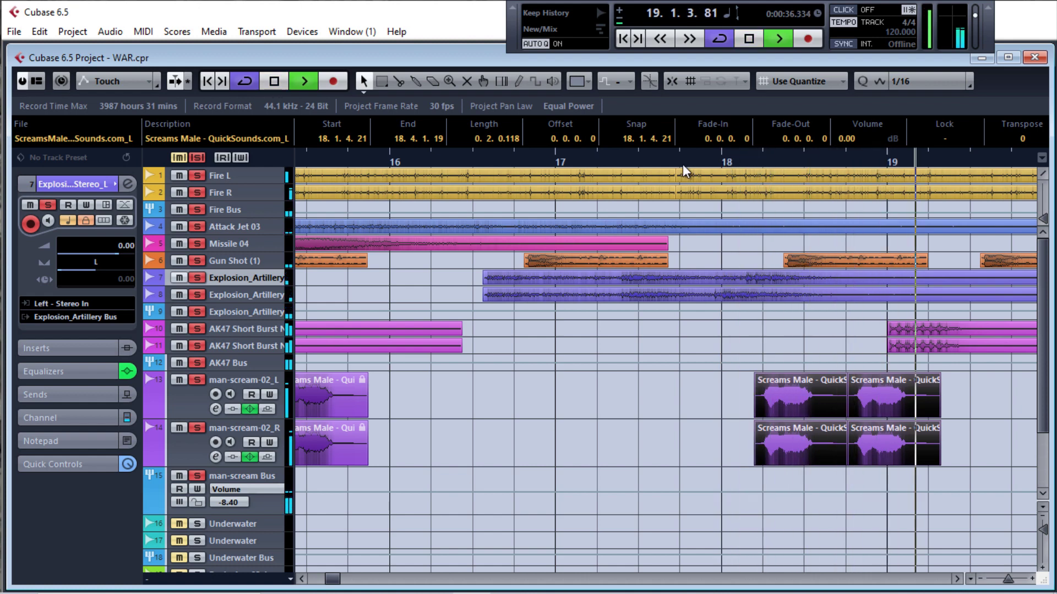
click(536, 161)
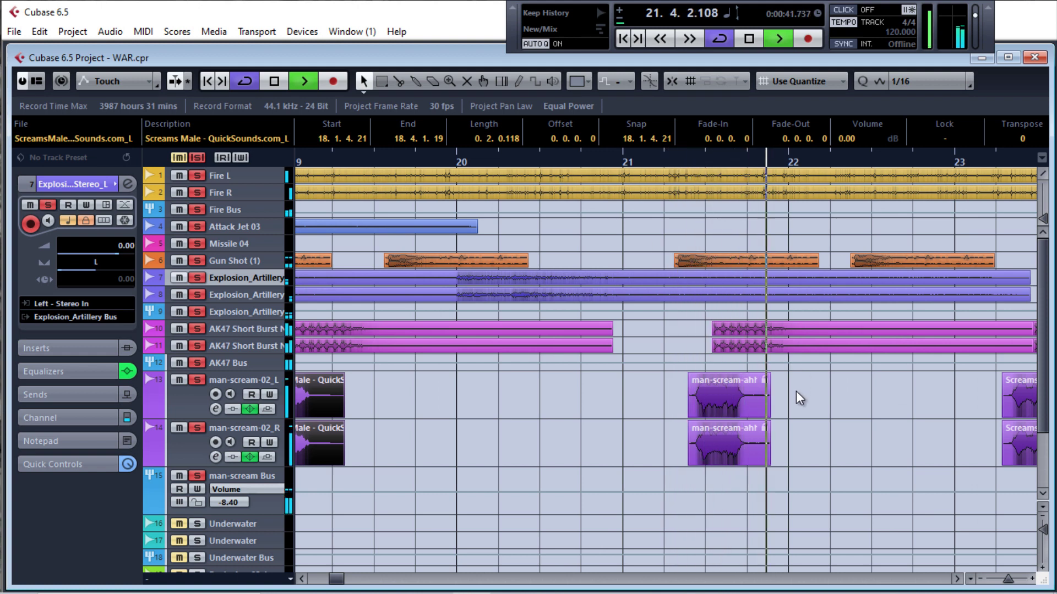
key(space)
click(786, 401)
click(714, 440)
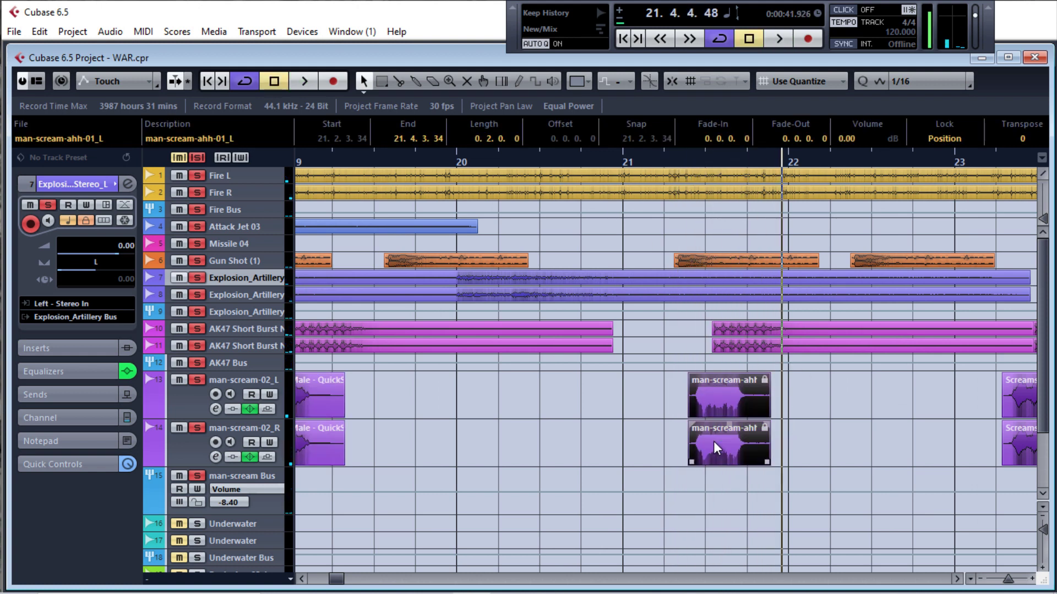
key(ctrl+shift+u)
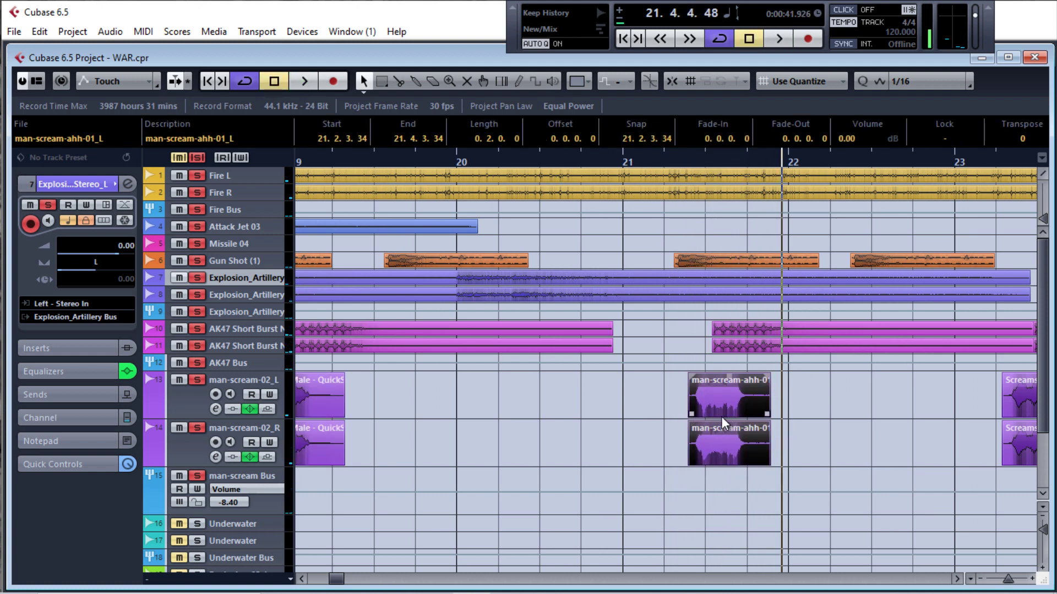
drag(721, 416, 682, 416)
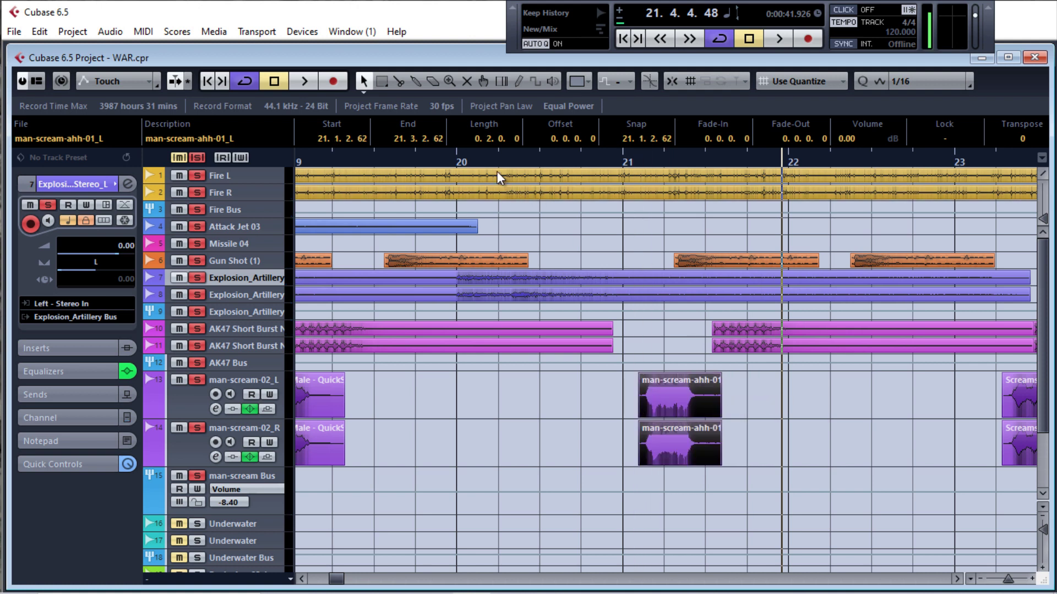
Step: Play the project from bar 20 to bar 23 to check the man-scream-ahh-01 clips' timing, and deselect them
click(475, 160)
key(space)
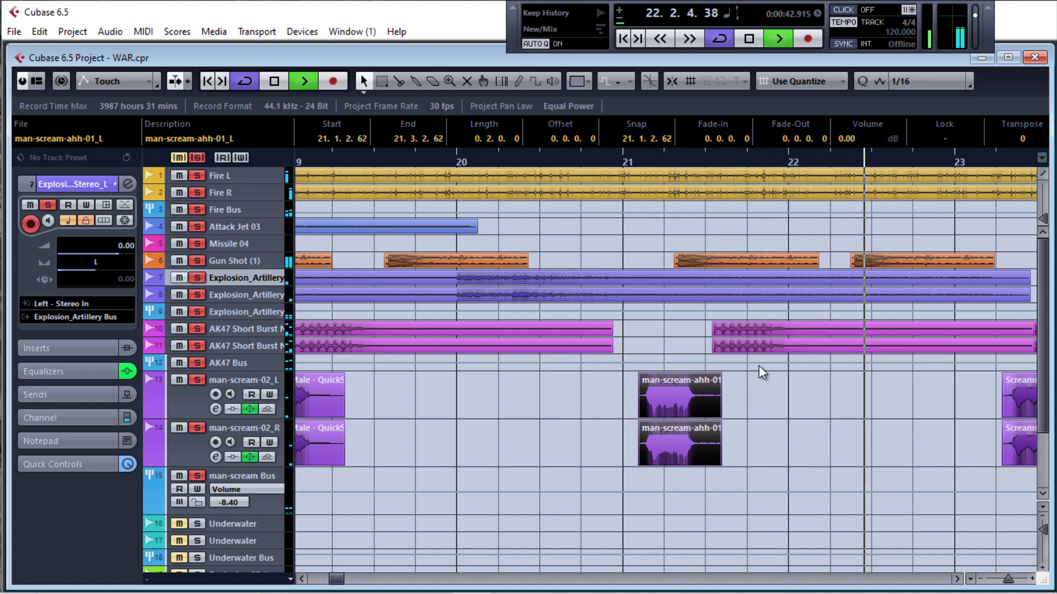
mouse_move(745, 388)
mouse_down()
mouse_move(678, 435)
mouse_move(677, 425)
mouse_up()
click(652, 412)
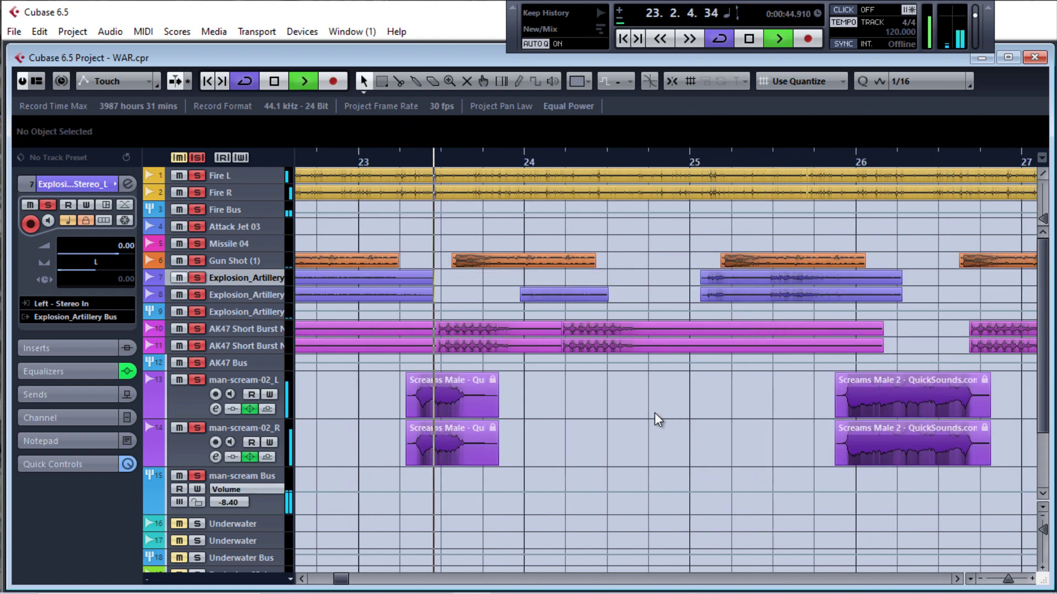
key(space)
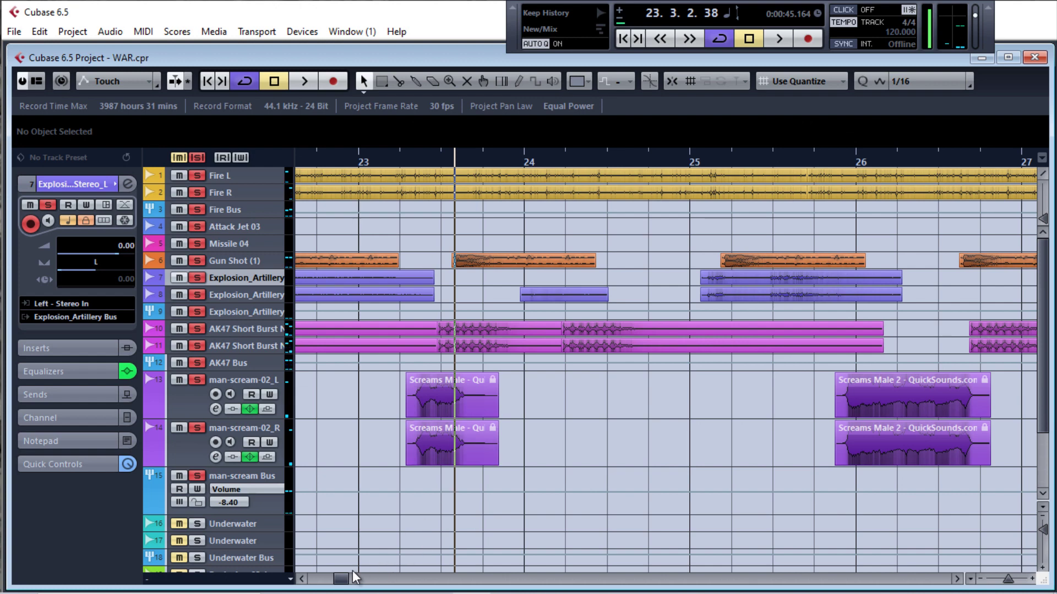
Step: Move the man-scream-ahh-01 clip pair near bar 21 earlier to start at 20.4.4.113
drag(346, 584, 337, 583)
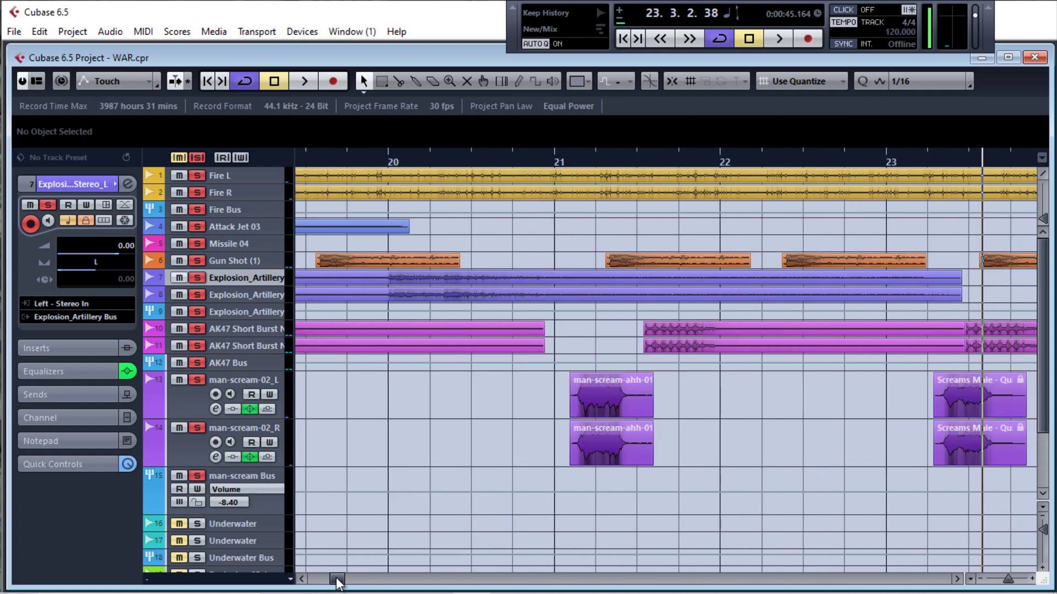
drag(626, 437, 623, 439)
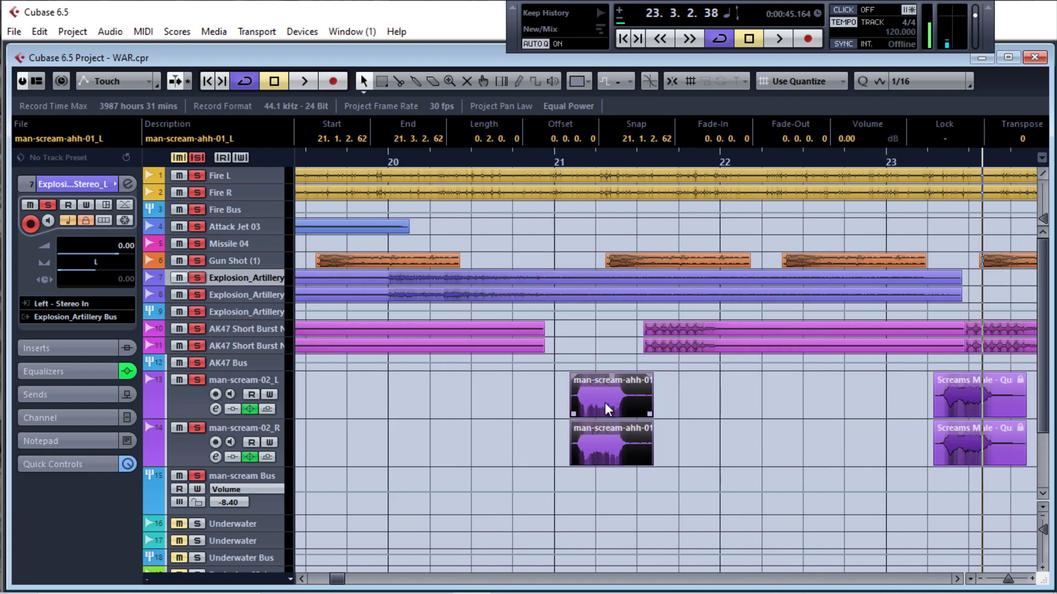
drag(606, 403, 630, 426)
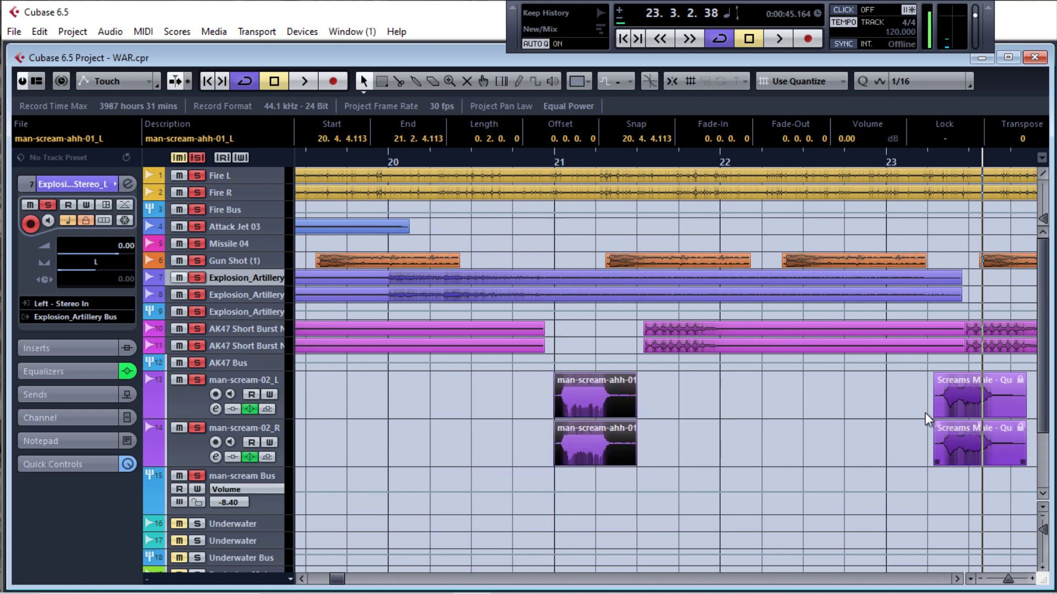
Step: Unlock the Screams Male clip pair after bar 23 and move it earlier to start at 23.1.2.37
drag(925, 414, 1010, 448)
key(ctrl+shift+u)
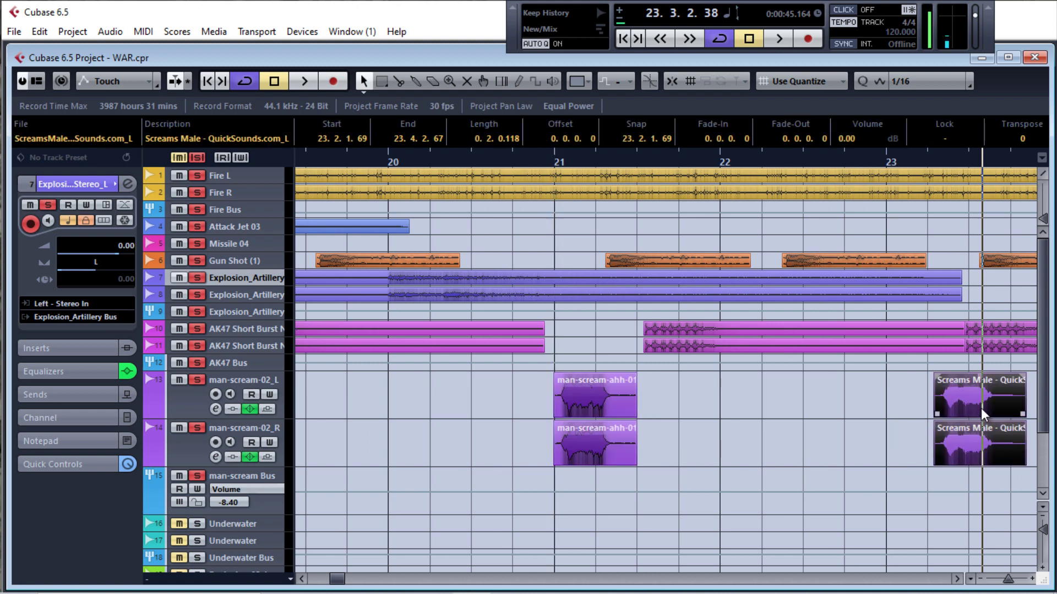
drag(981, 408, 946, 406)
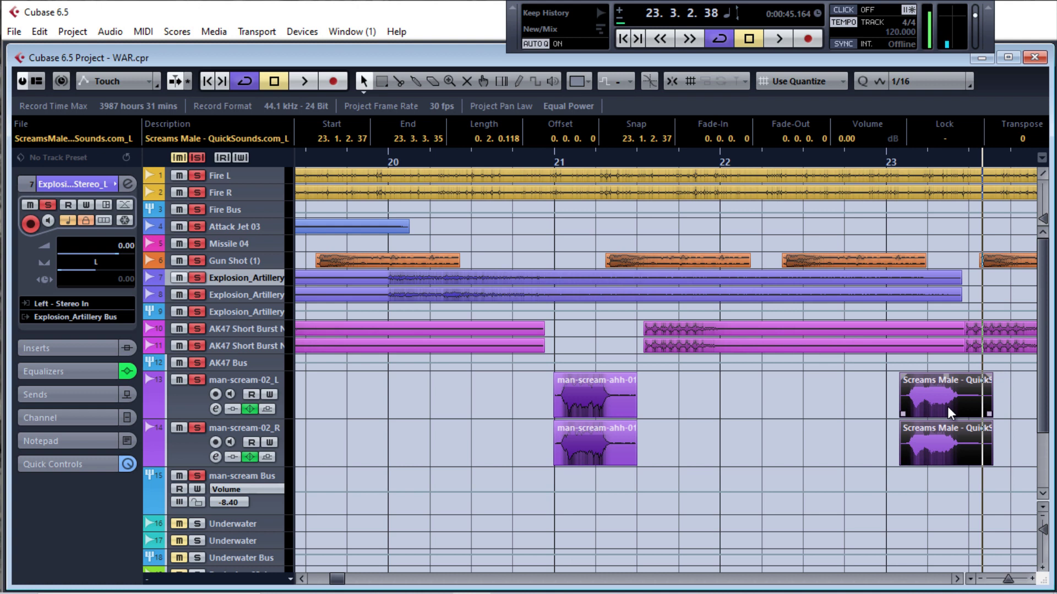
Step: Play the project from bar 20 onward and loop the man-scream-02 clips at bar 29 to judge their level
click(511, 164)
key(space)
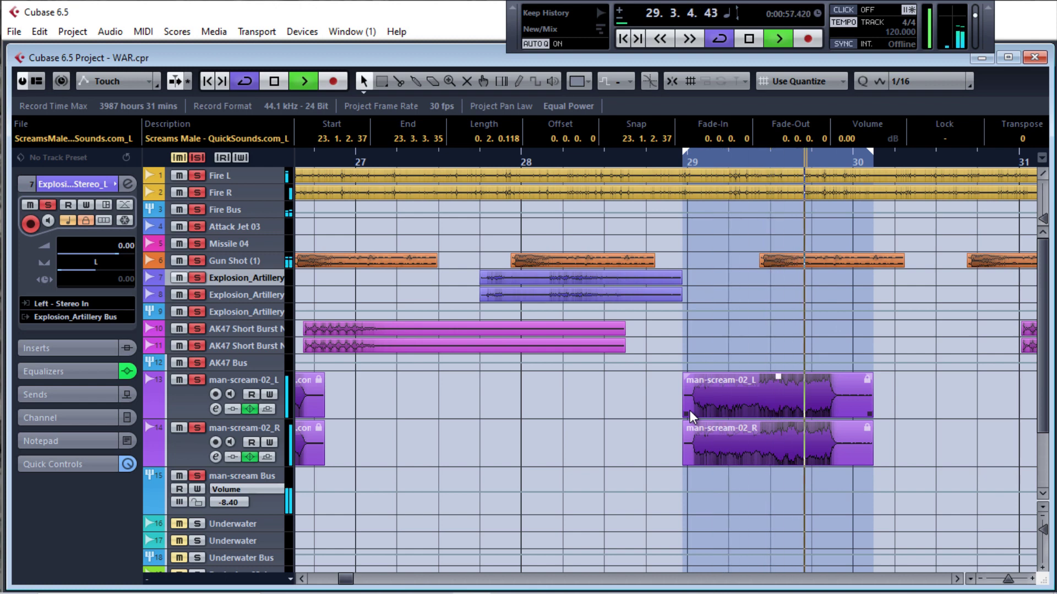
key(space)
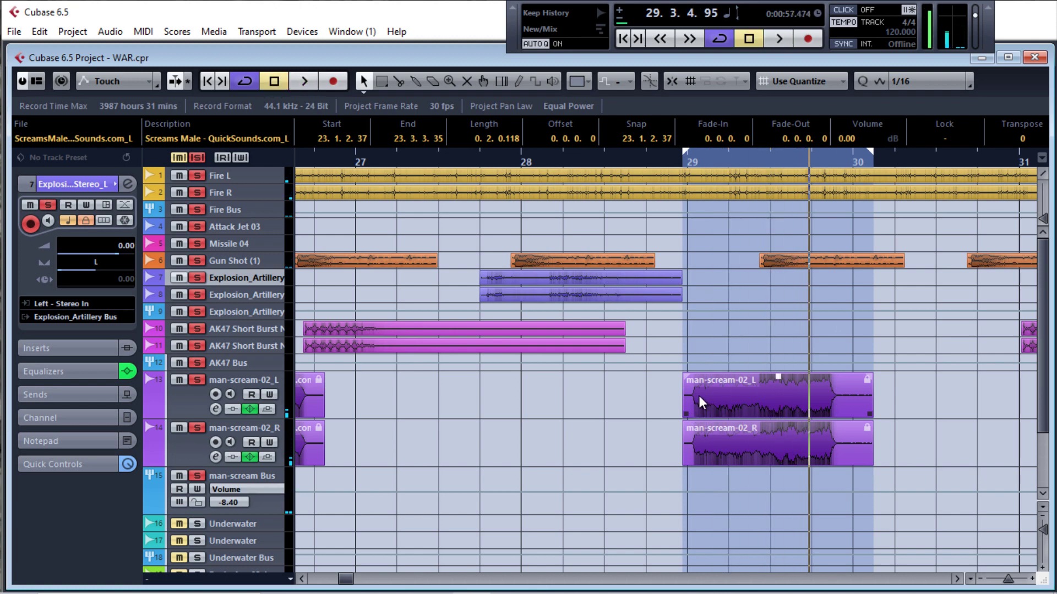
Step: Raise the man-scream Bus level in the mixer to -6.81 dB while auditioning the looped scream, and close the mixer
key(F3)
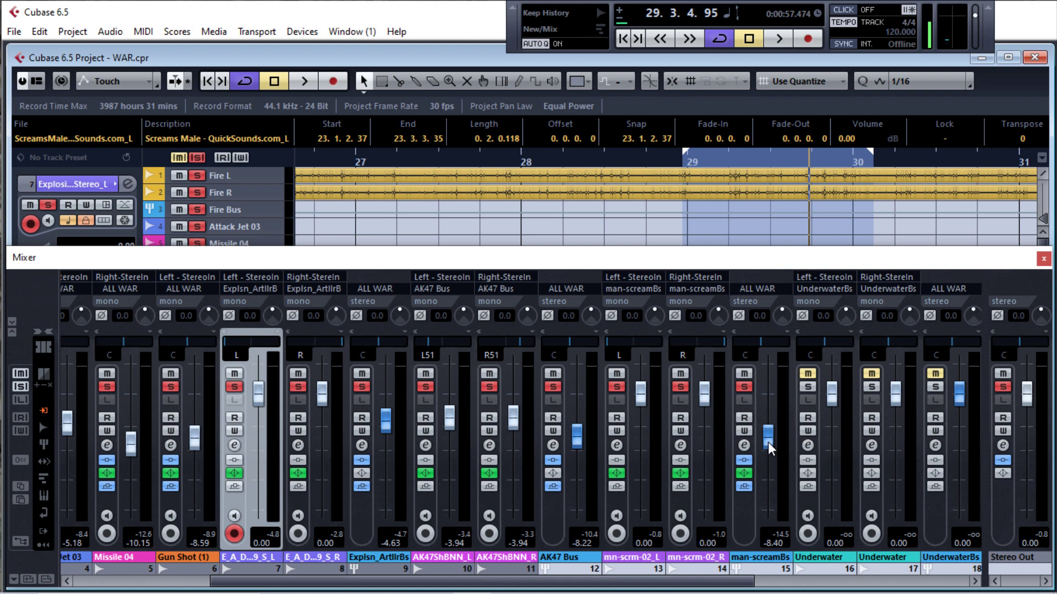
drag(768, 441, 767, 438)
key(space)
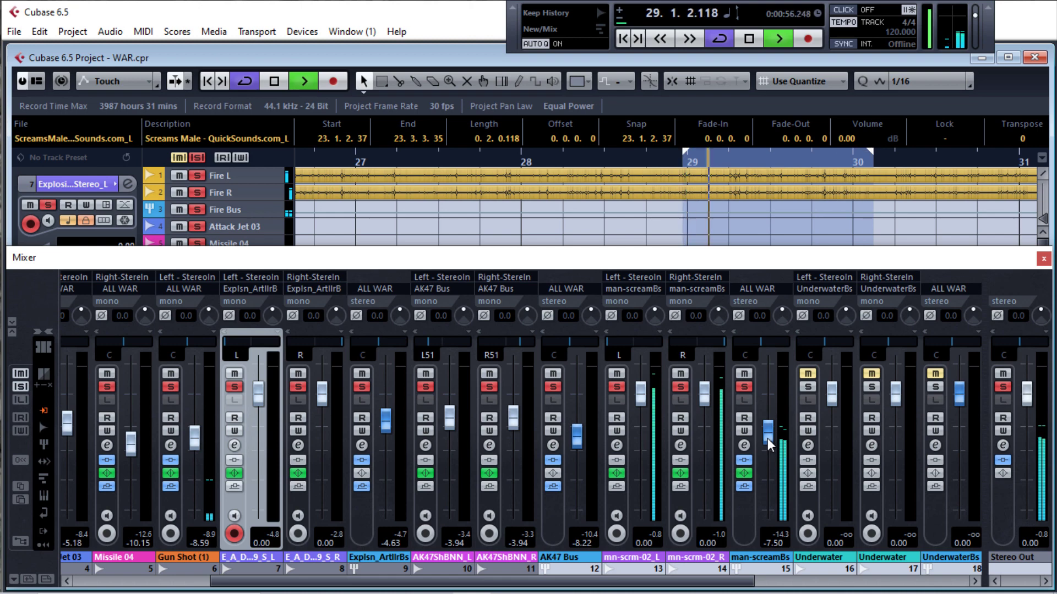
drag(768, 438, 767, 435)
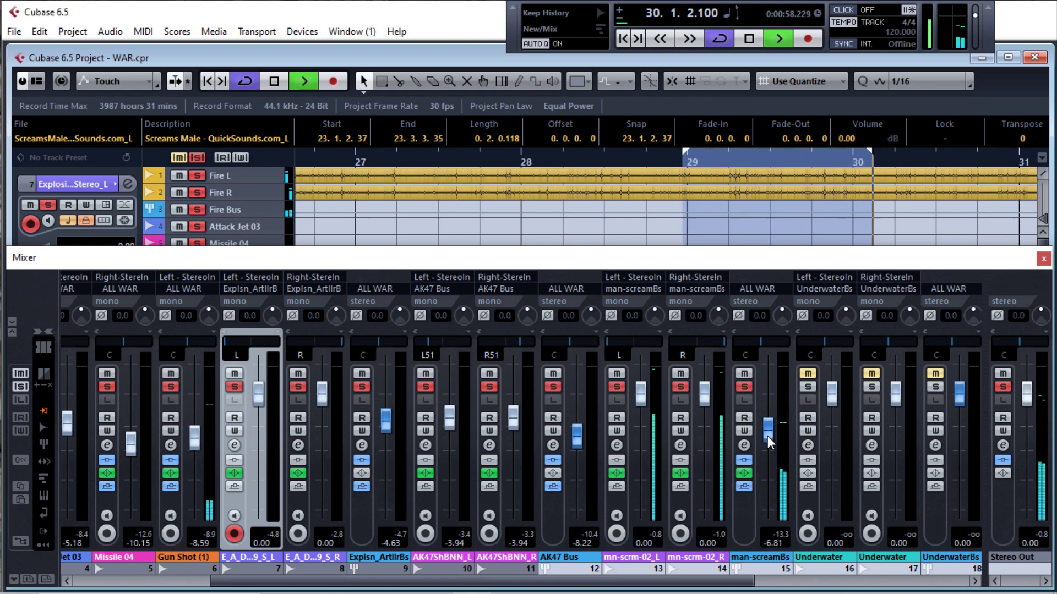
click(1043, 259)
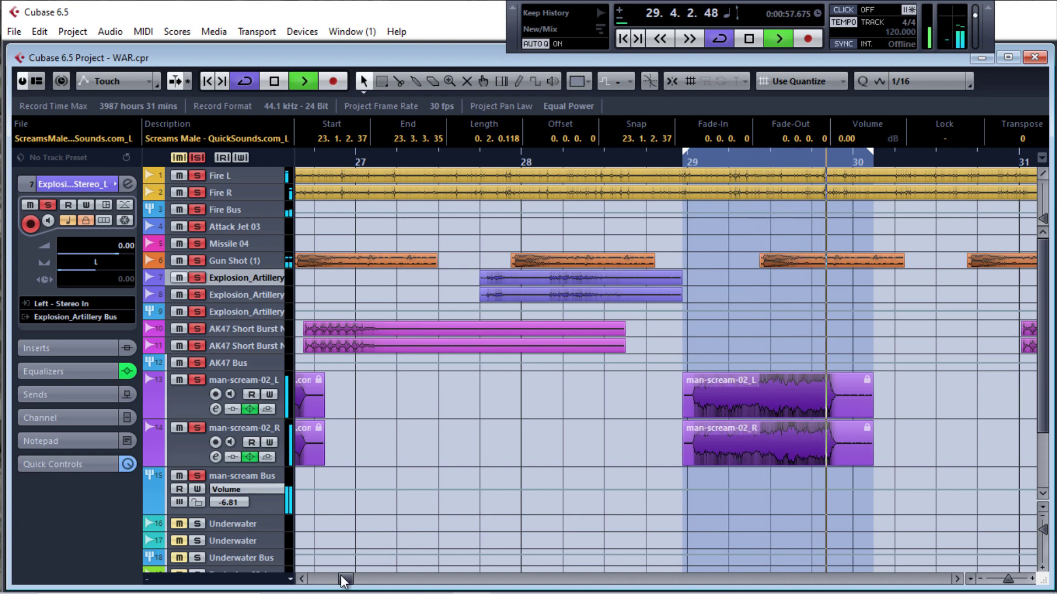
Step: Lock the position of the Screams Male clips at bar 23 and the man-scream-ahh-01 clips at bar 21
drag(345, 581, 337, 581)
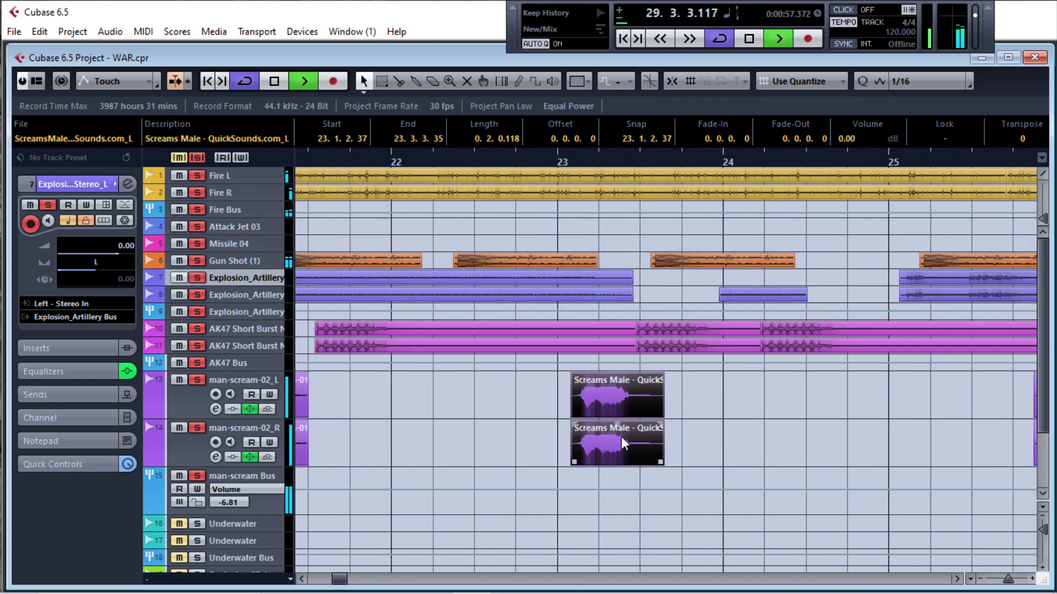
drag(704, 382, 571, 458)
key(ctrl+shift+l)
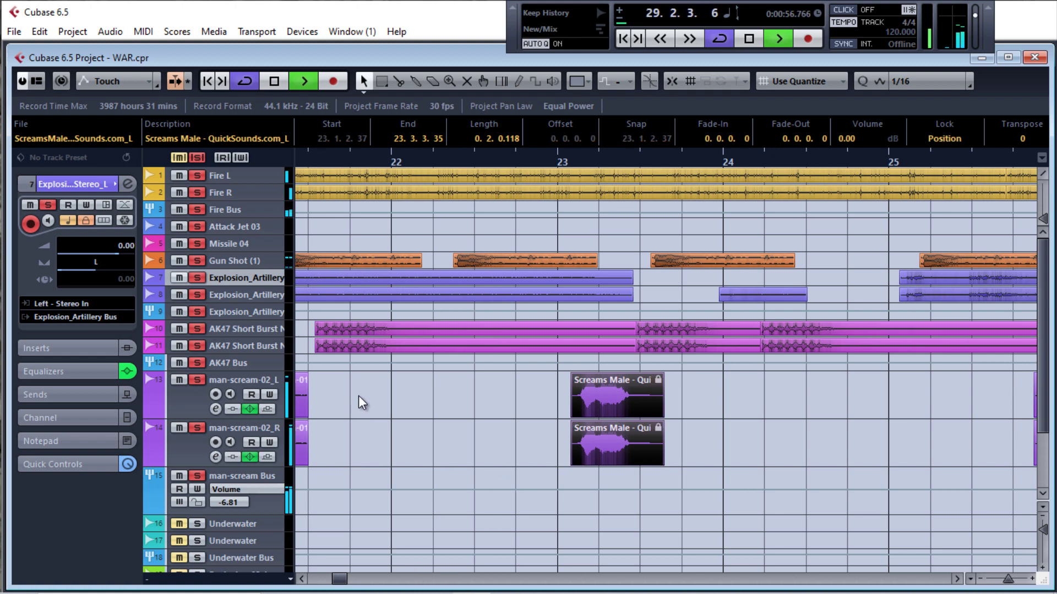
drag(358, 396, 291, 454)
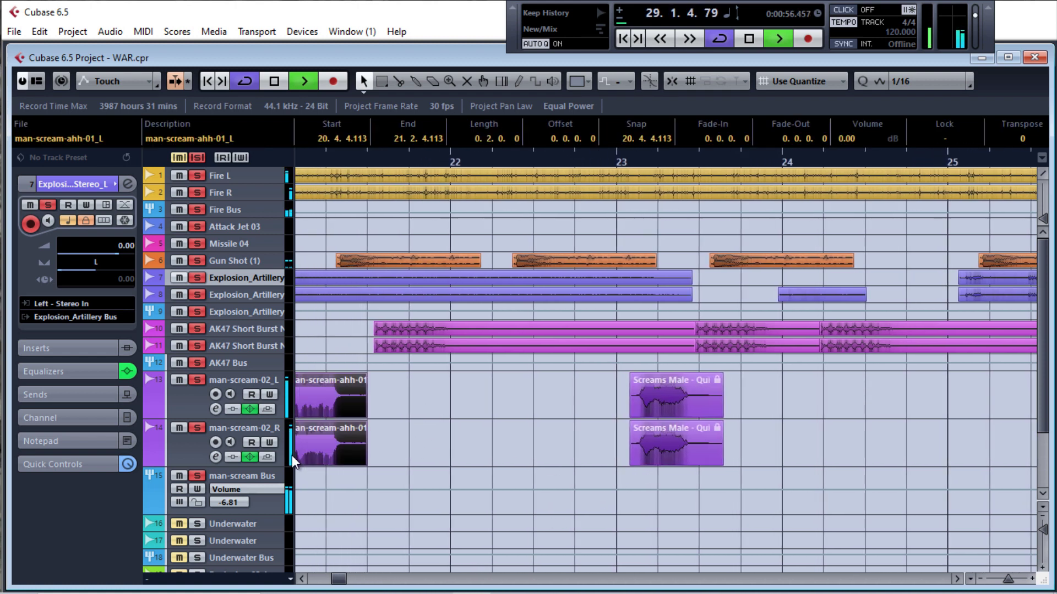
key(ctrl+shift+l)
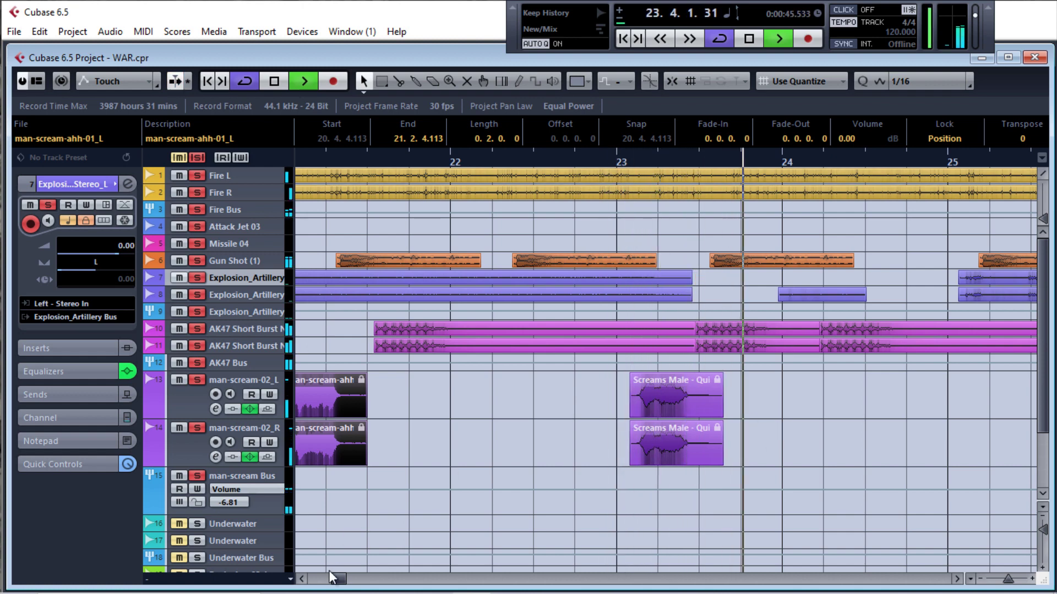
Step: Deselect all clips and play from just before bar 21 to bar 22 to check the man-scream-ahh-01 clips
scroll(331, 573, left, 3)
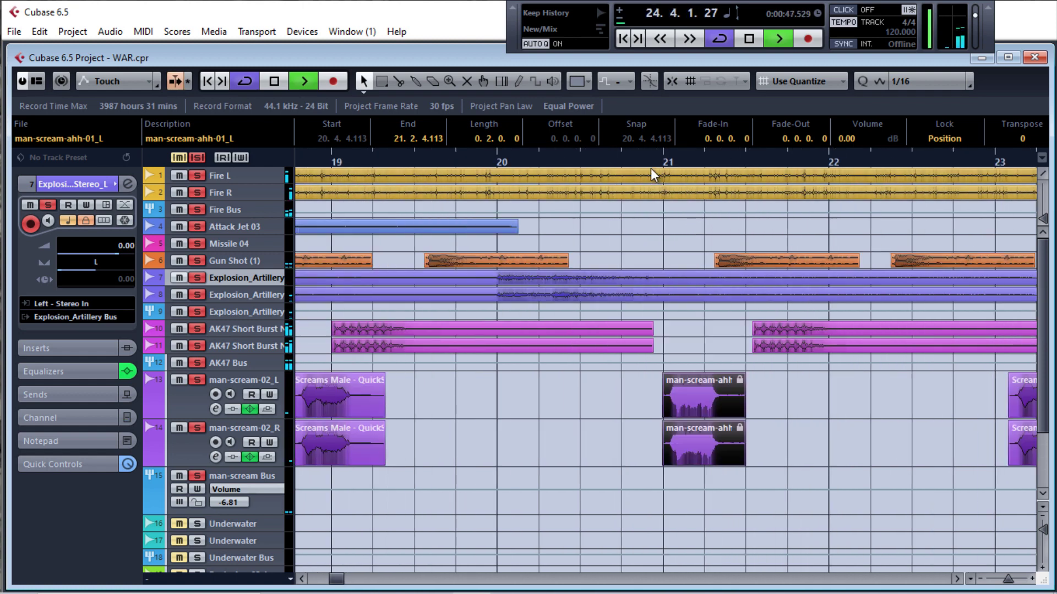
key(ctrl+shift+a)
click(650, 163)
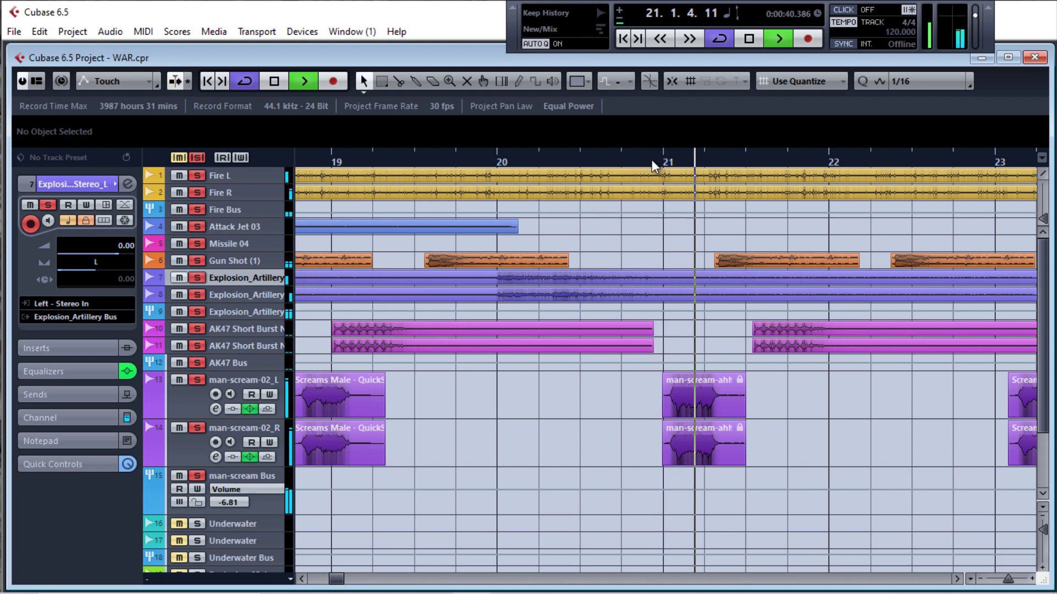
key(space)
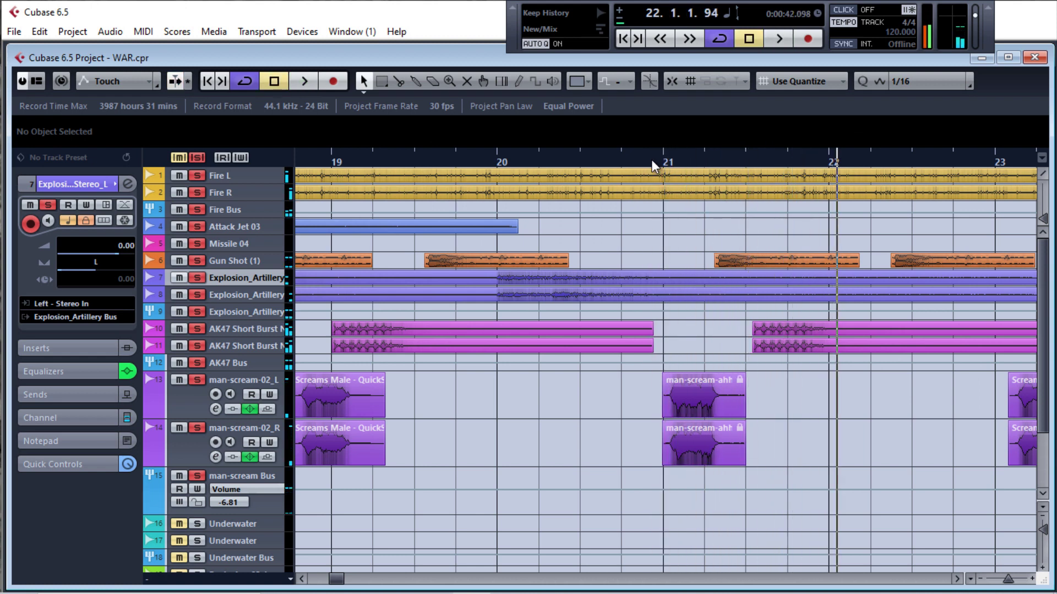